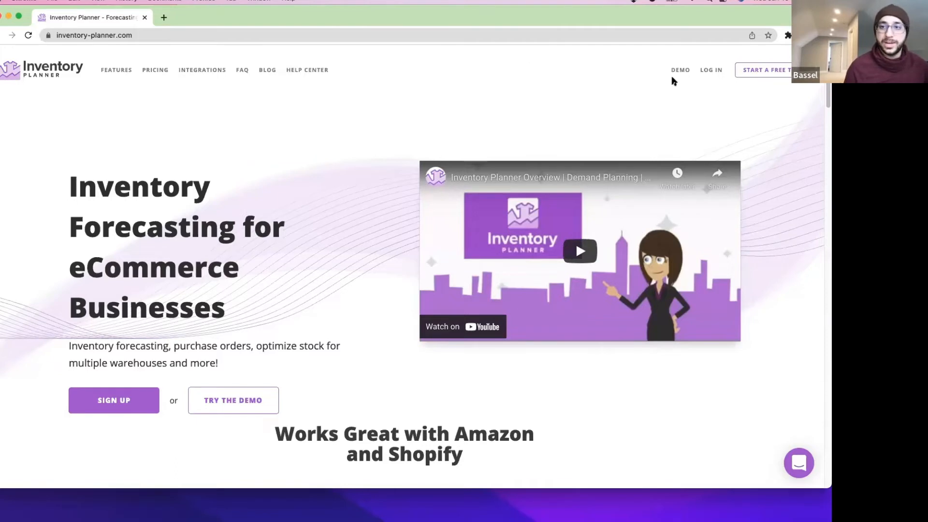
# Launch the Inventory Planner live demo and bring up the Account menu from the sidebar.
pyautogui.click(679, 72)
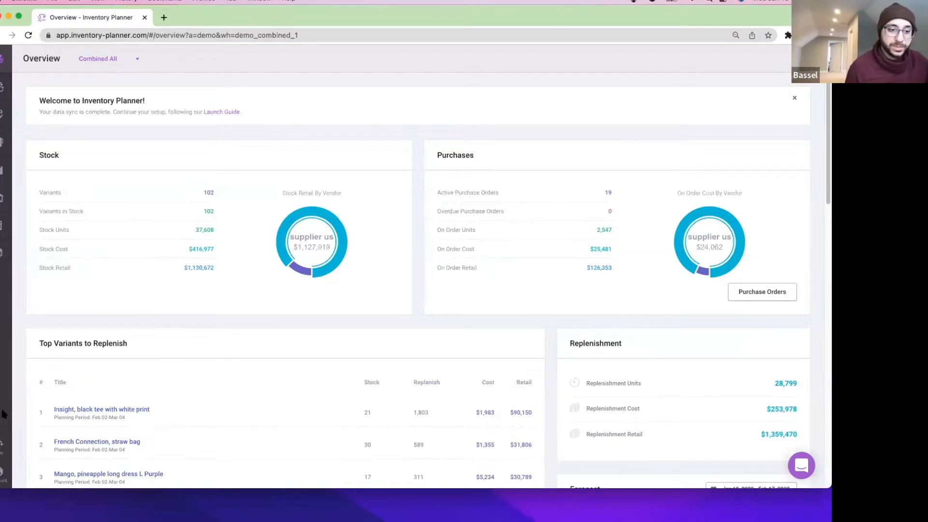
pyautogui.click(2, 474)
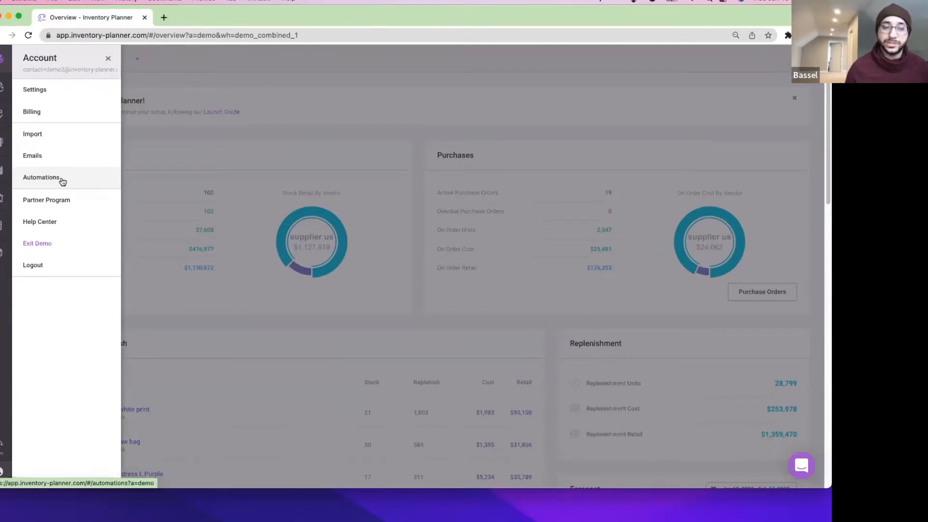
# Go to the empty Automations page and read the 'Email and Automate Reports' help article found by searching 'scheduled'.
pyautogui.click(62, 181)
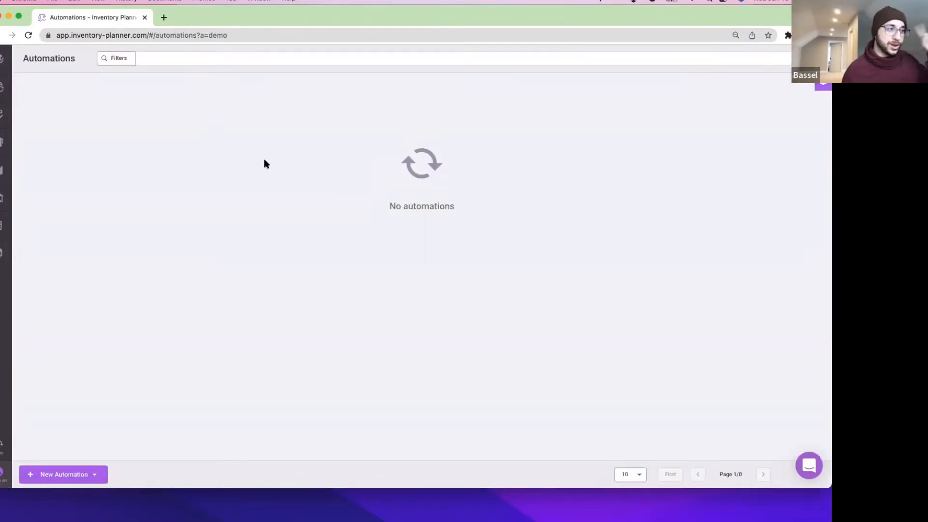
pyautogui.click(810, 467)
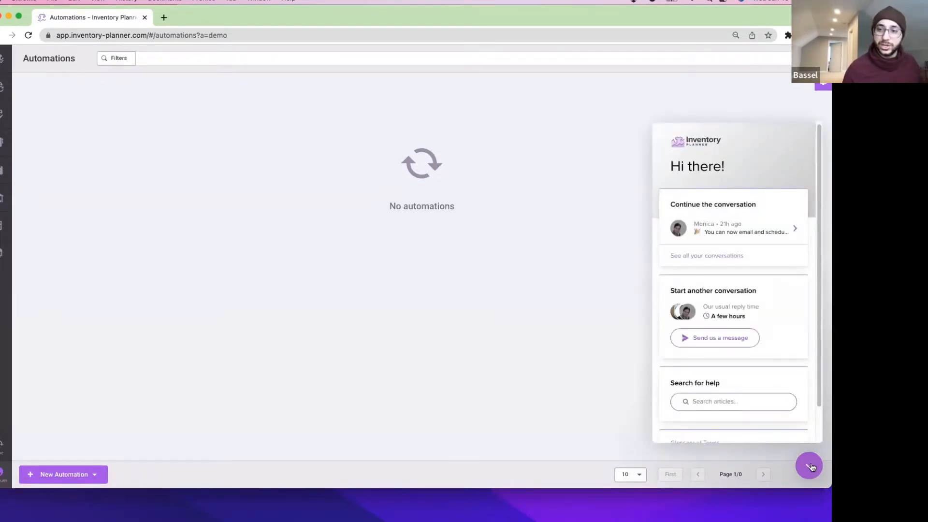
pyautogui.click(728, 400)
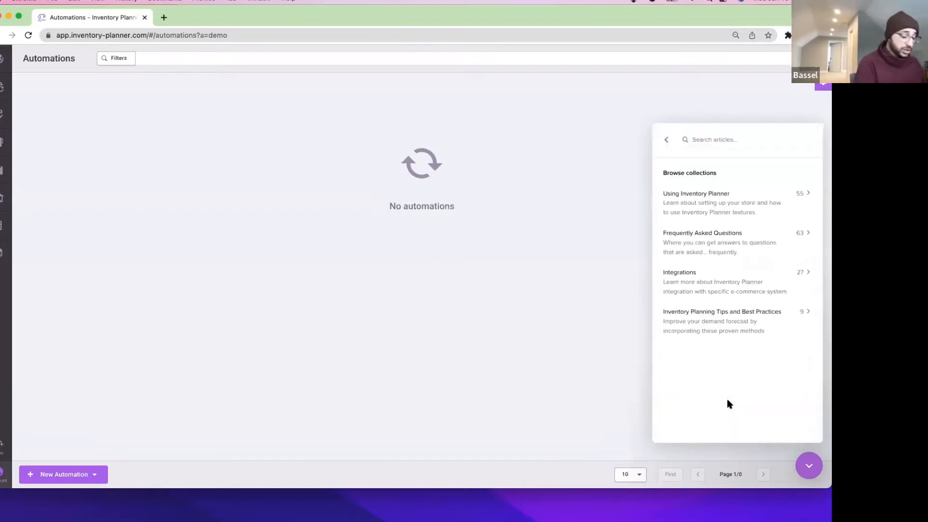
pyautogui.write('a')
pyautogui.press('BackSpace')
pyautogui.write('sc')
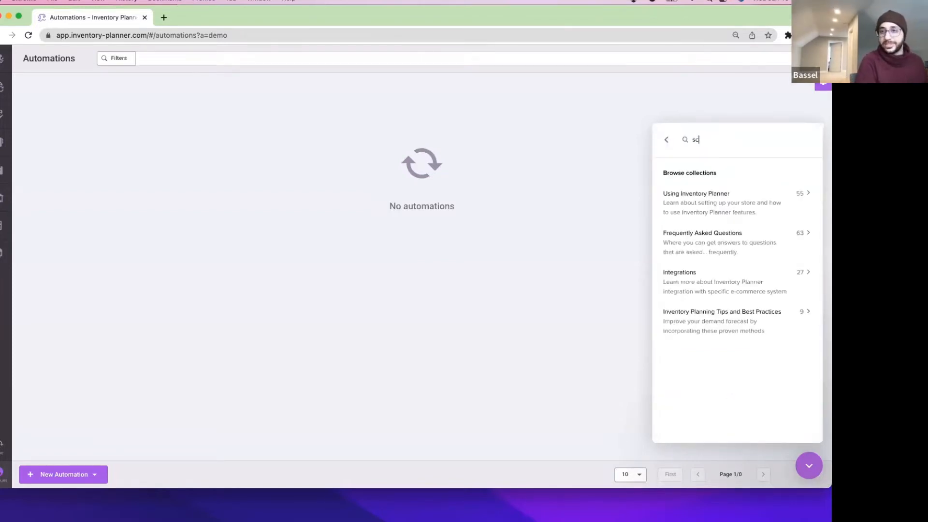
pyautogui.write('heduled report')
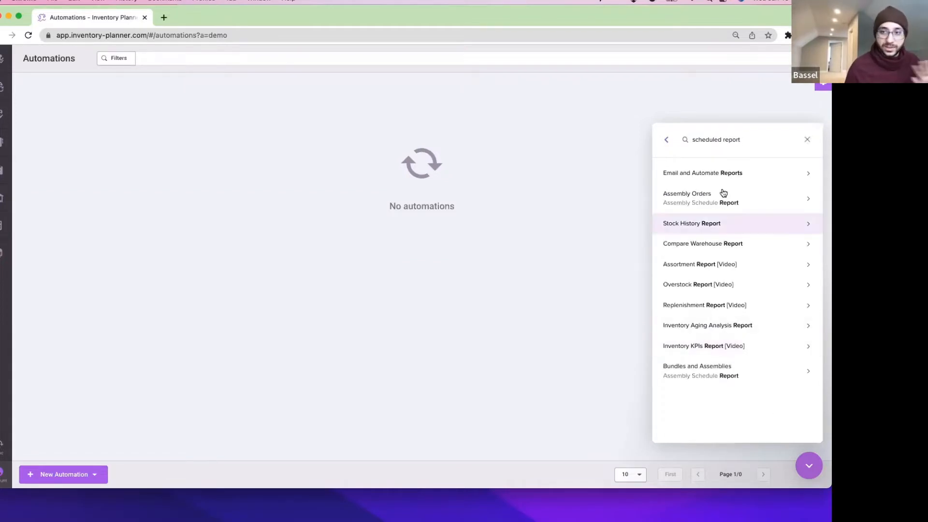
pyautogui.click(735, 176)
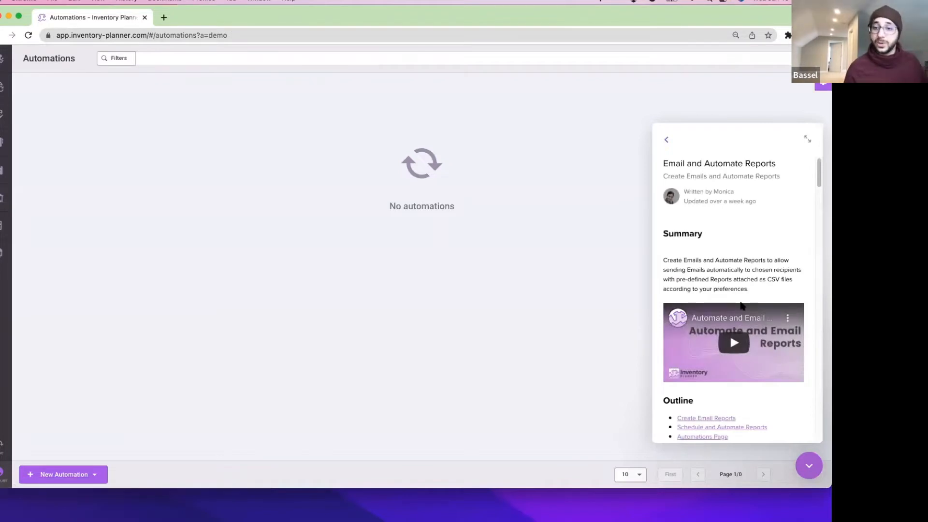
pyautogui.scroll(-3, 744, 306)
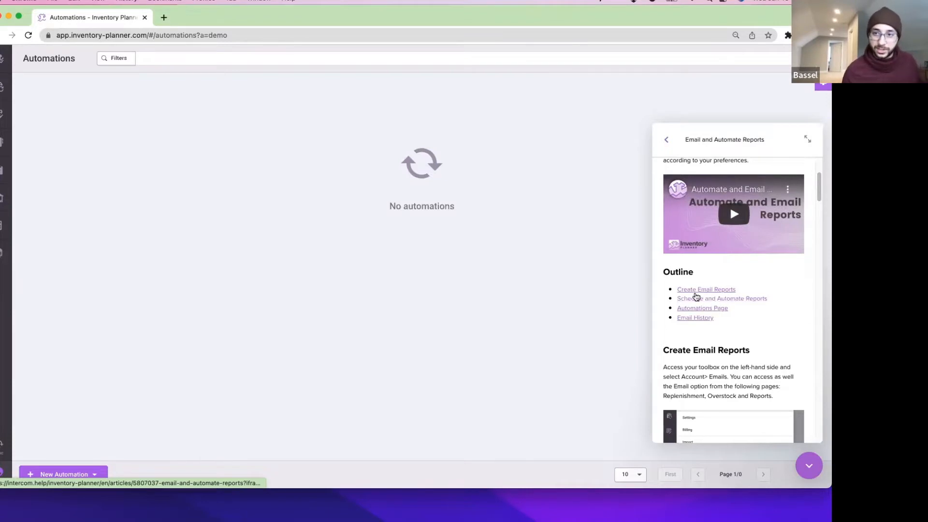
pyautogui.click(810, 467)
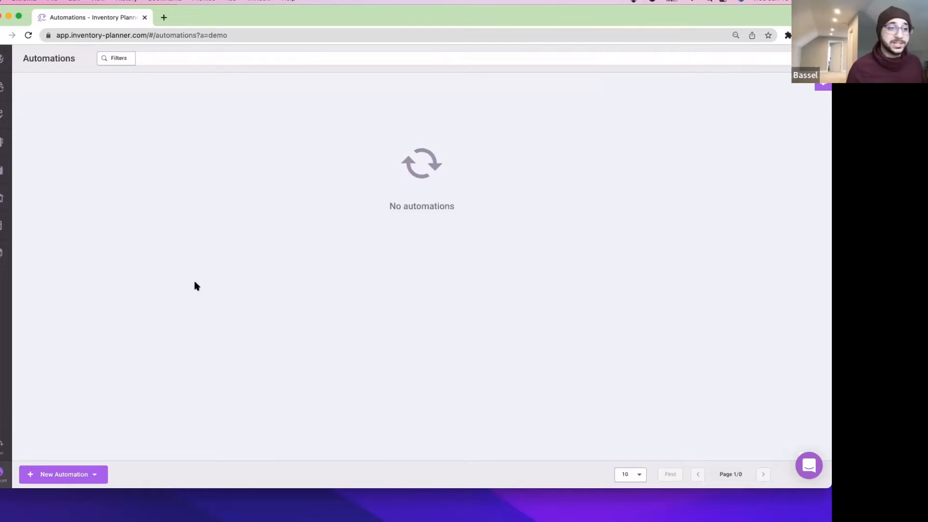
pyautogui.click(94, 476)
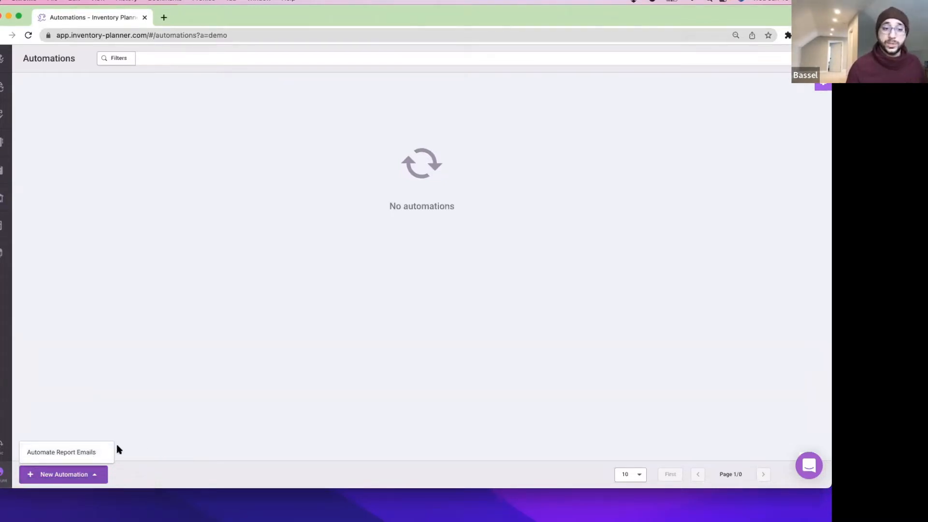
pyautogui.click(102, 459)
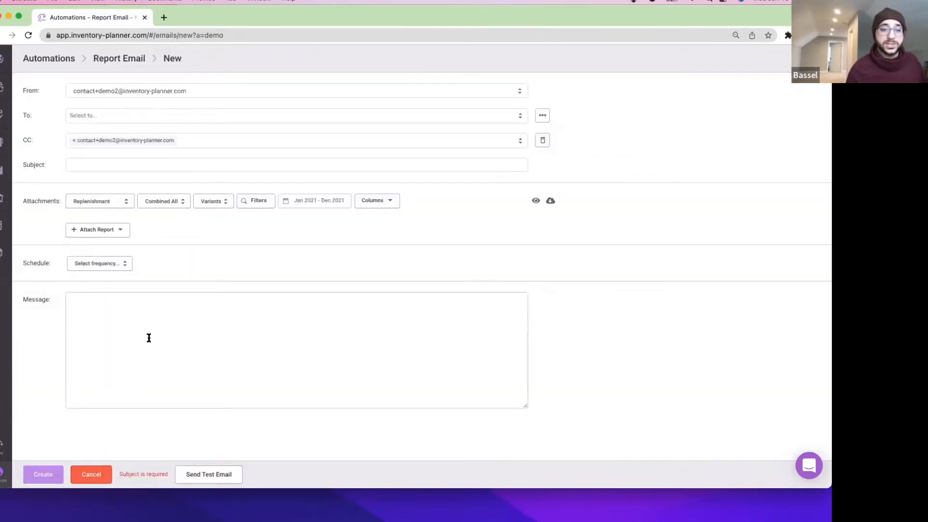
pyautogui.click(101, 234)
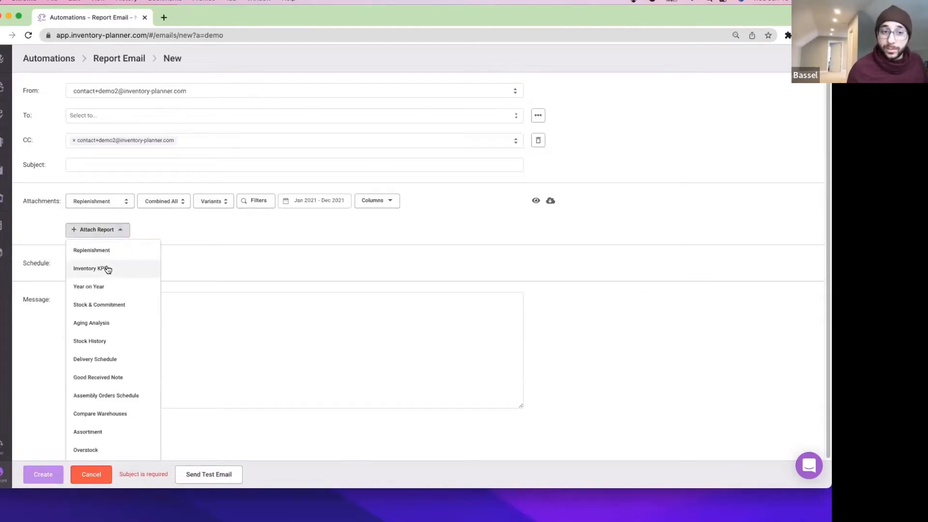
pyautogui.click(106, 269)
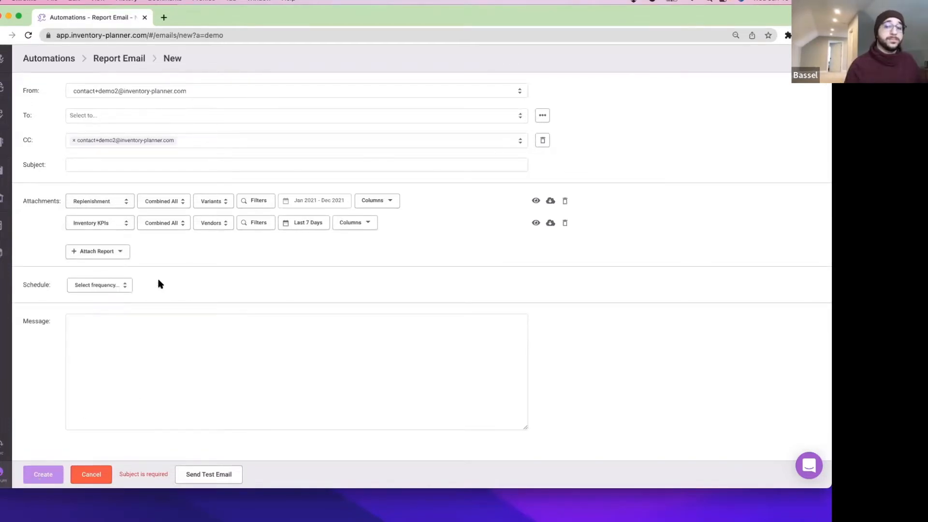
pyautogui.click(96, 475)
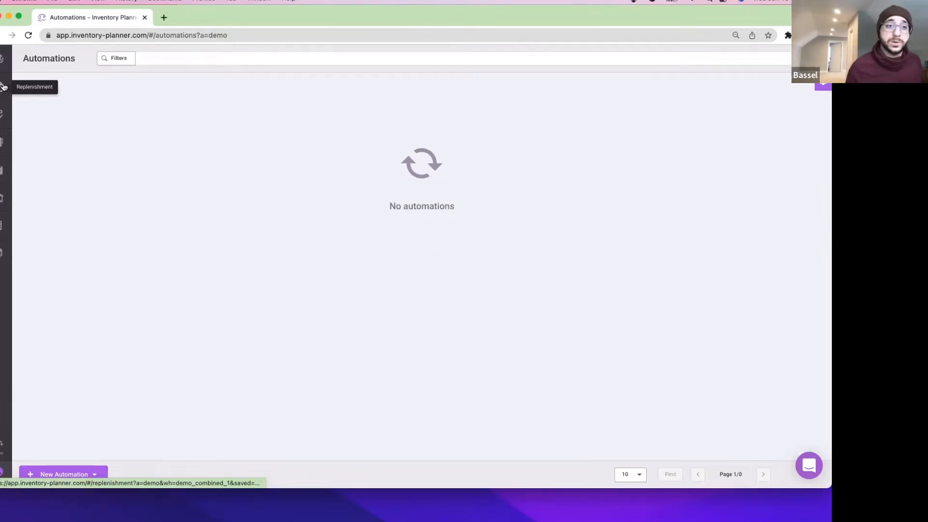
# Go to the Replenishment list, discarding an accidentally started email.
pyautogui.click(4, 89)
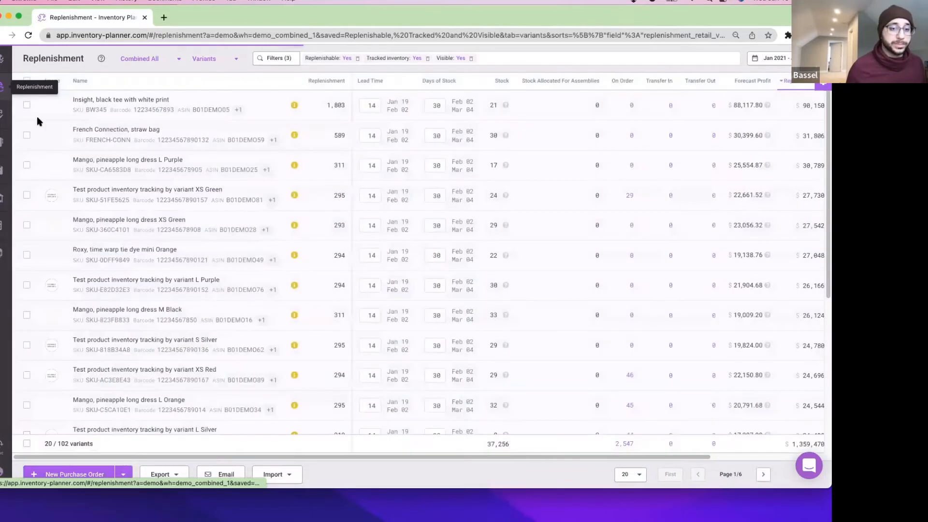
pyautogui.click(226, 475)
pyautogui.click(106, 474)
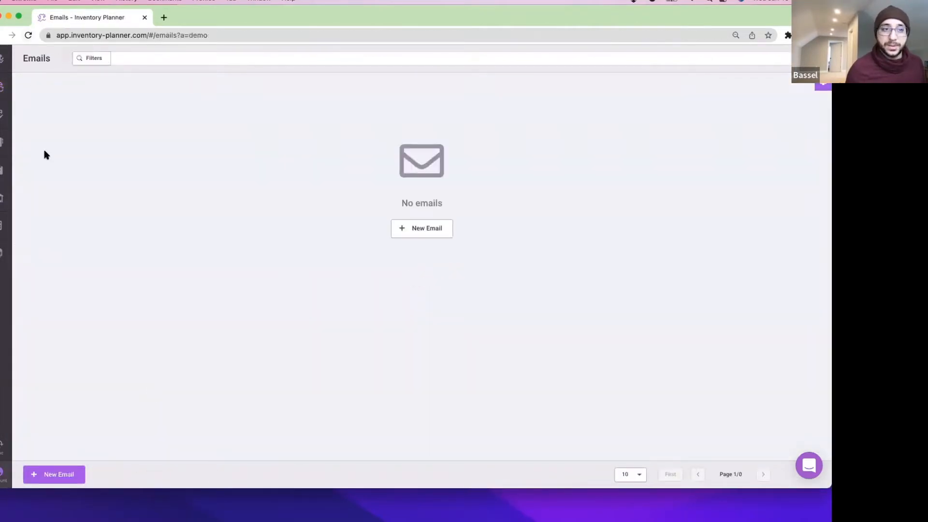
pyautogui.click(3, 88)
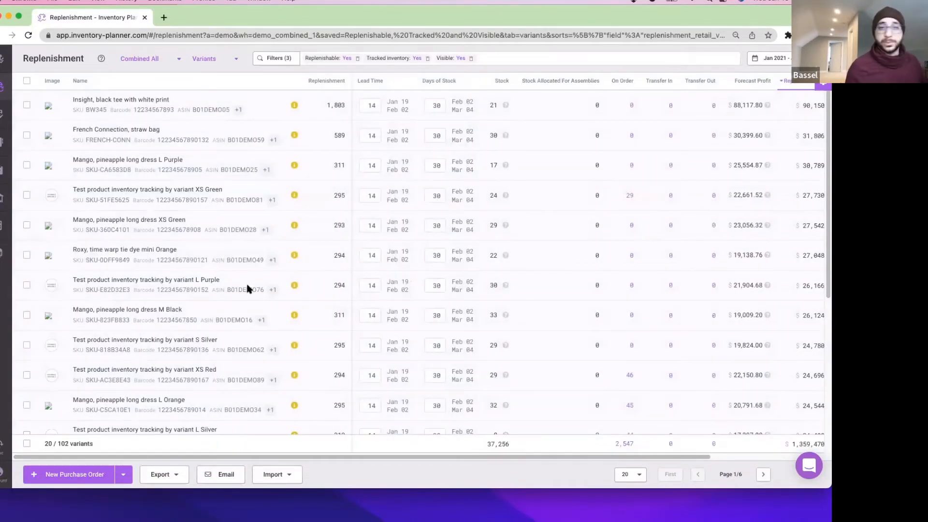
# Filter the Replenishment list to vendor Supplier China and apply the filters.
pyautogui.click(275, 59)
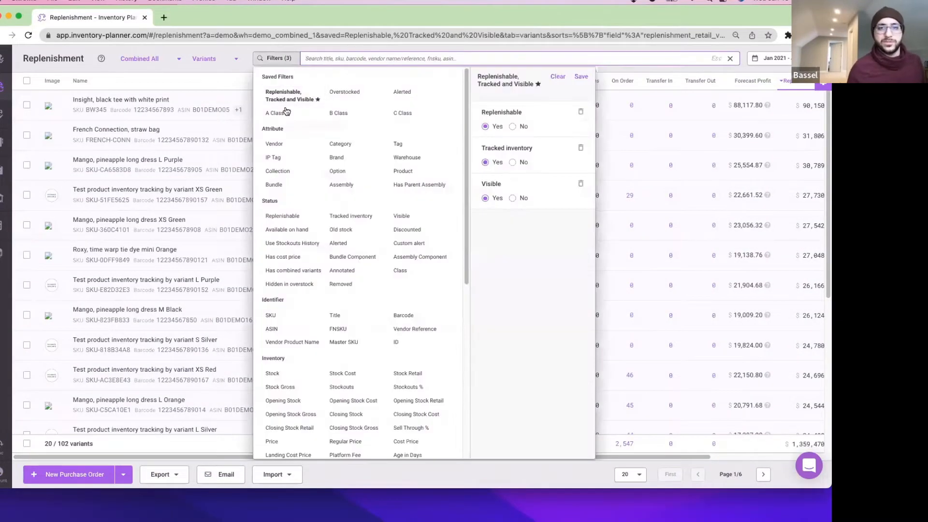
pyautogui.click(399, 145)
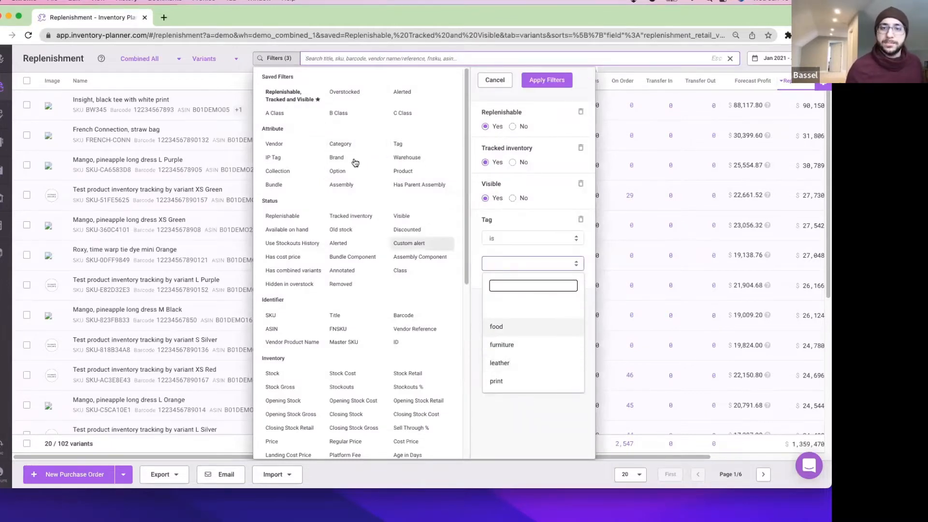
pyautogui.click(274, 144)
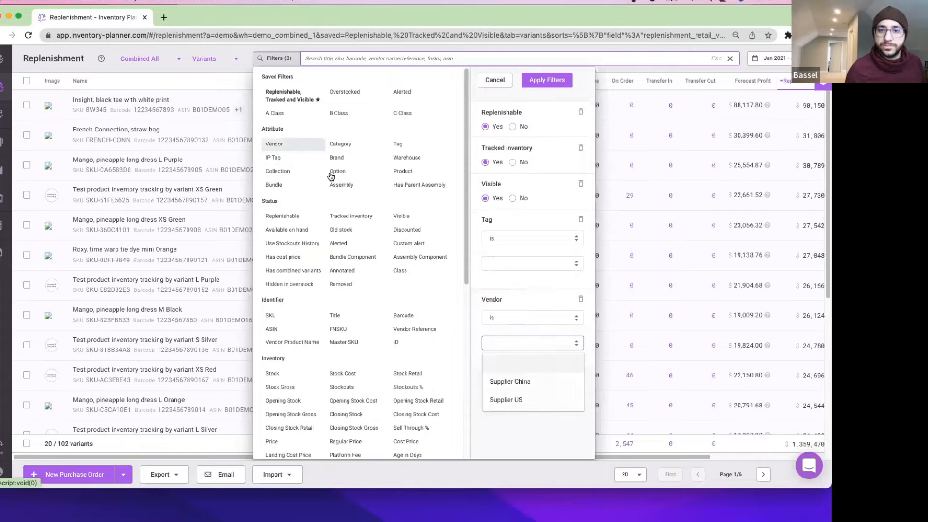
pyautogui.click(531, 383)
pyautogui.click(548, 81)
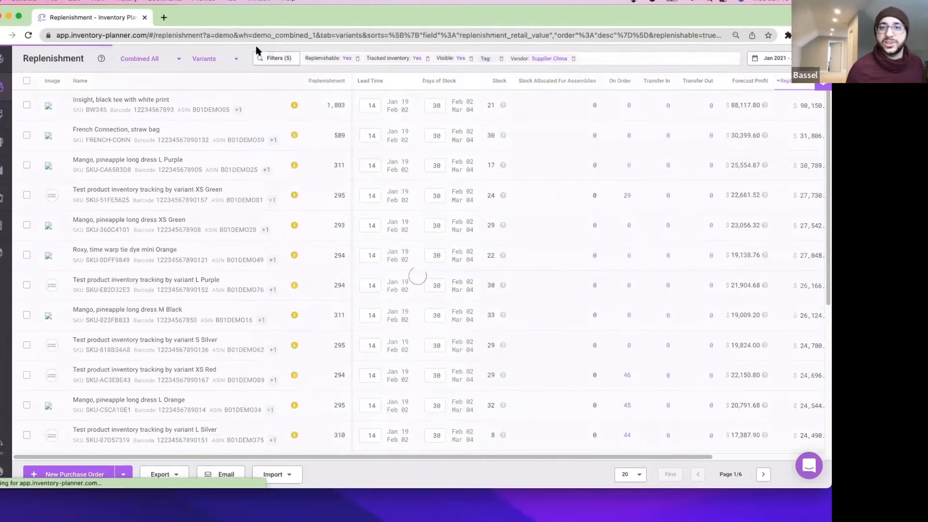
# Drop the unfinished Stock filter and remove the Tag filter, leaving 4 Supplier China variants.
pyautogui.click(269, 60)
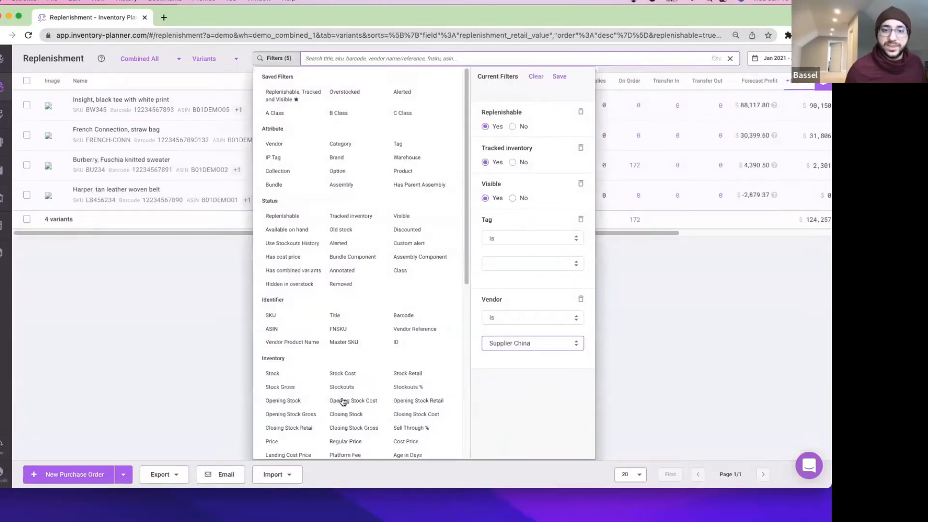
pyautogui.click(290, 376)
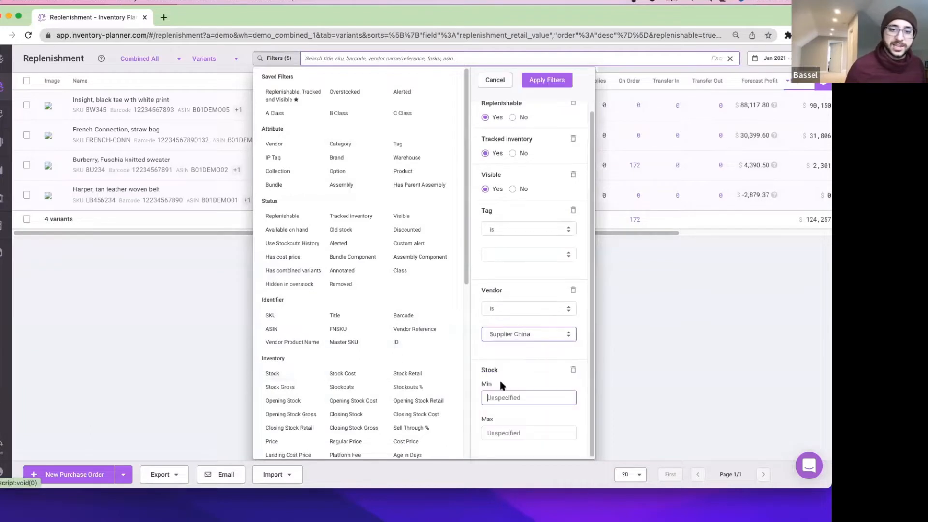
pyautogui.click(495, 80)
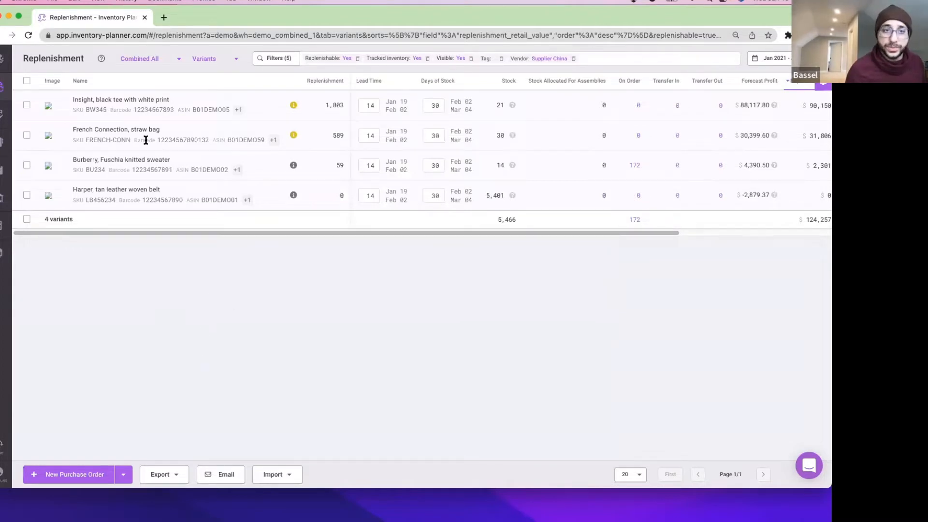
pyautogui.click(503, 59)
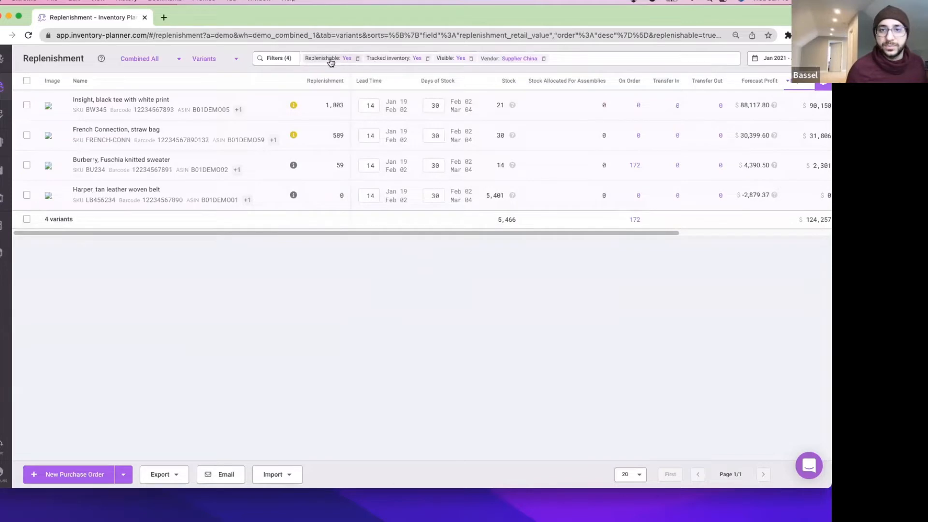
pyautogui.click(226, 475)
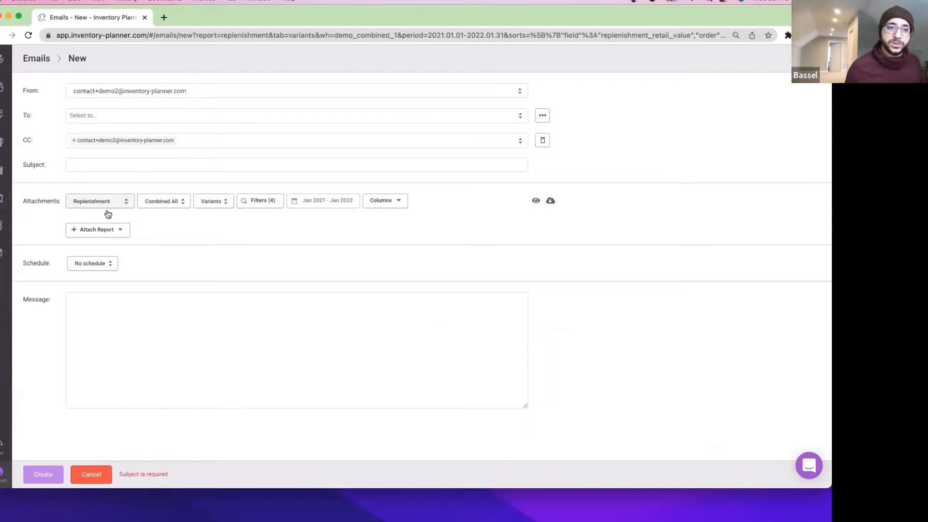
# Keep the Combined All warehouse for the Replenishment attachment and check its preview.
pyautogui.click(177, 207)
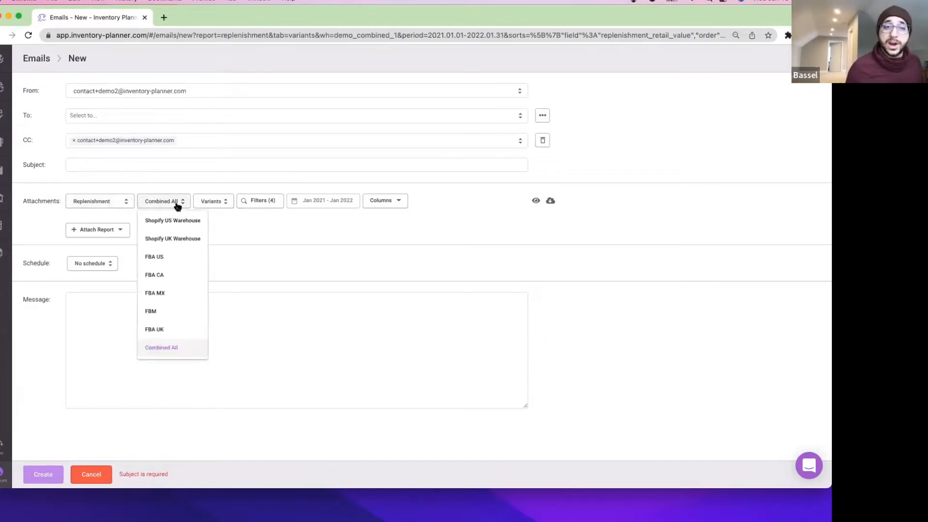
pyautogui.click(177, 207)
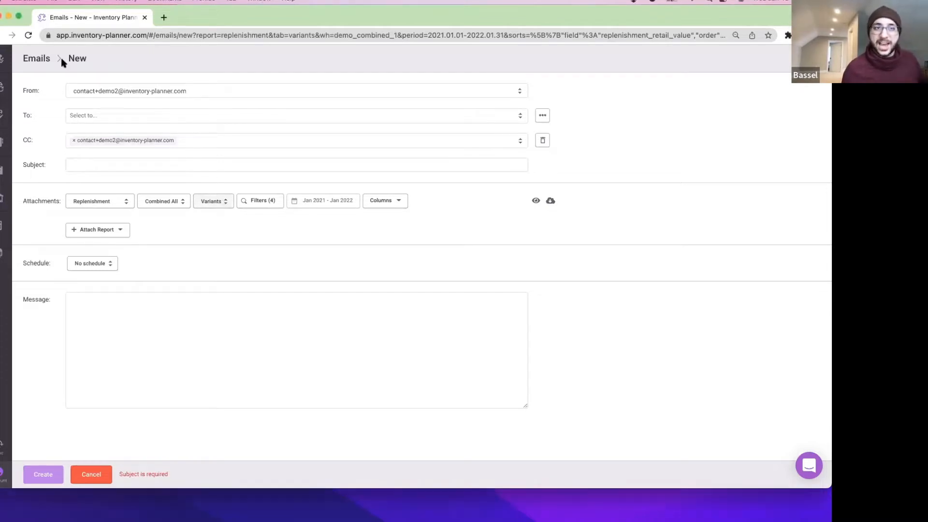
pyautogui.keyDown('super'); pyautogui.click(536, 205); pyautogui.keyUp('super')
pyautogui.click(213, 19)
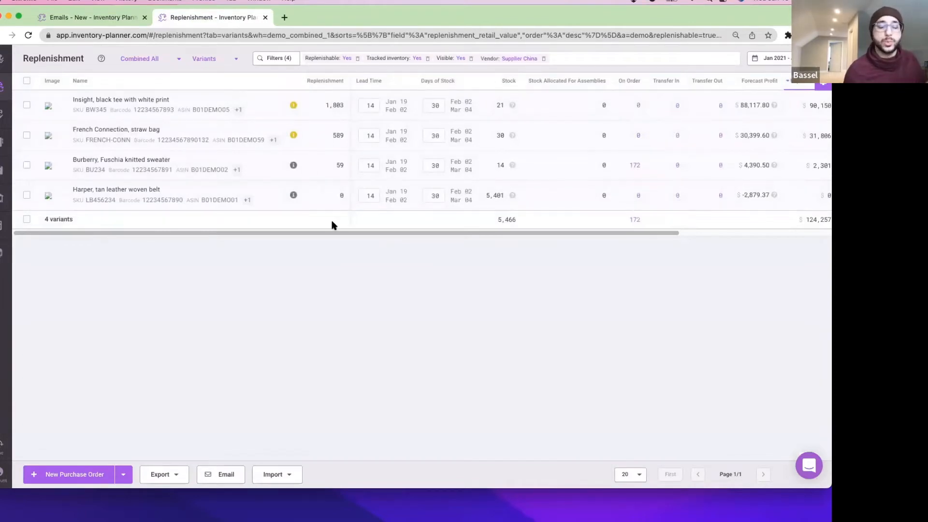
pyautogui.click(264, 17)
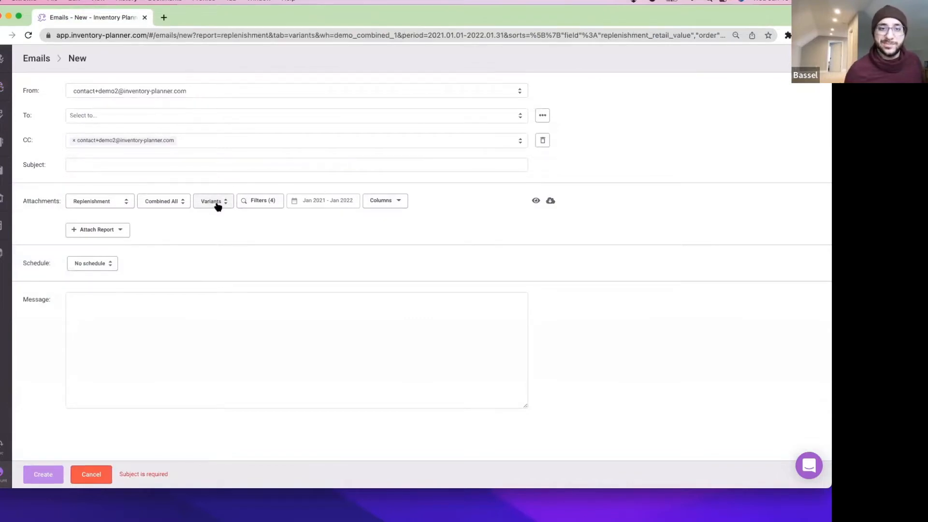
# Remove the Vendor filter from the attachment and group it by Categories.
pyautogui.click(279, 205)
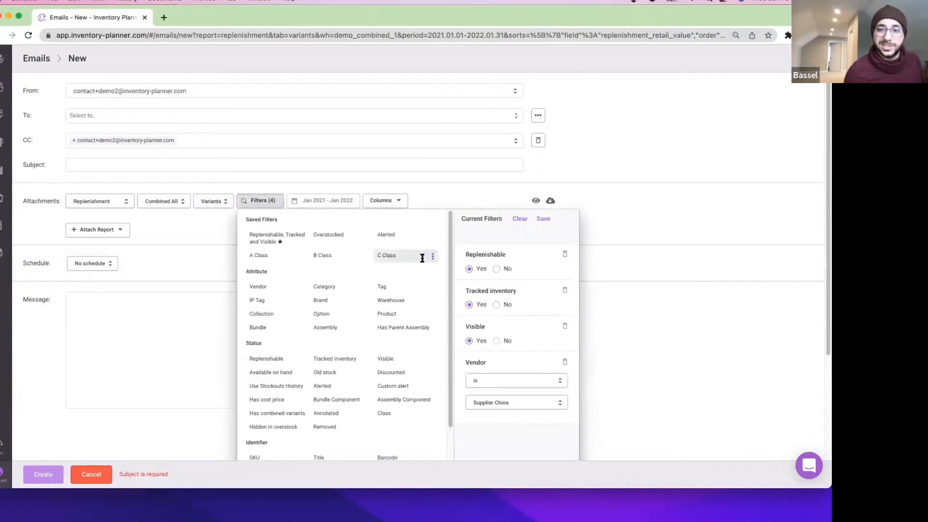
pyautogui.click(565, 361)
pyautogui.click(531, 222)
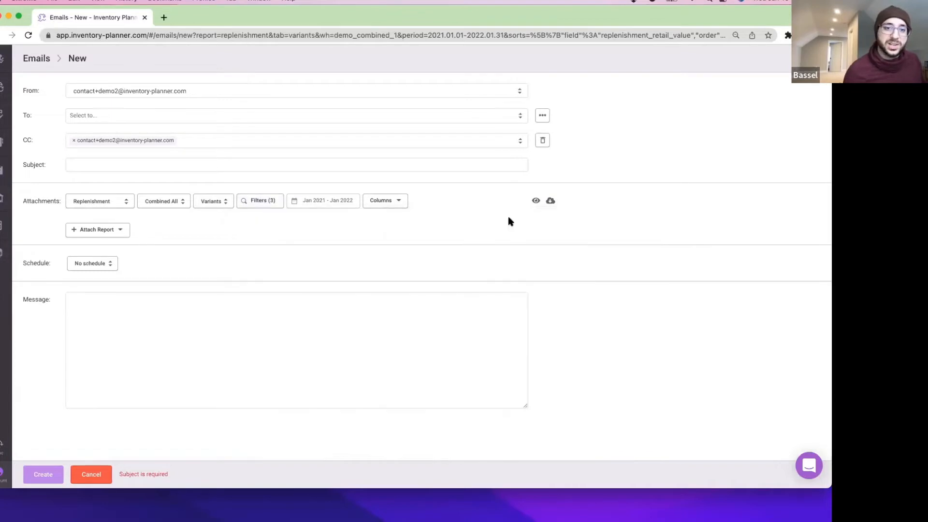
pyautogui.click(201, 200)
pyautogui.click(216, 311)
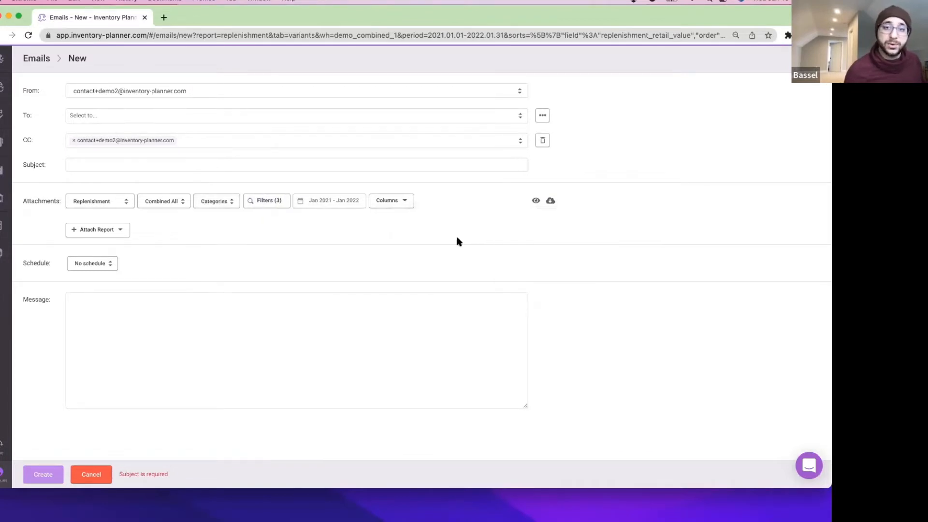
pyautogui.click(536, 202)
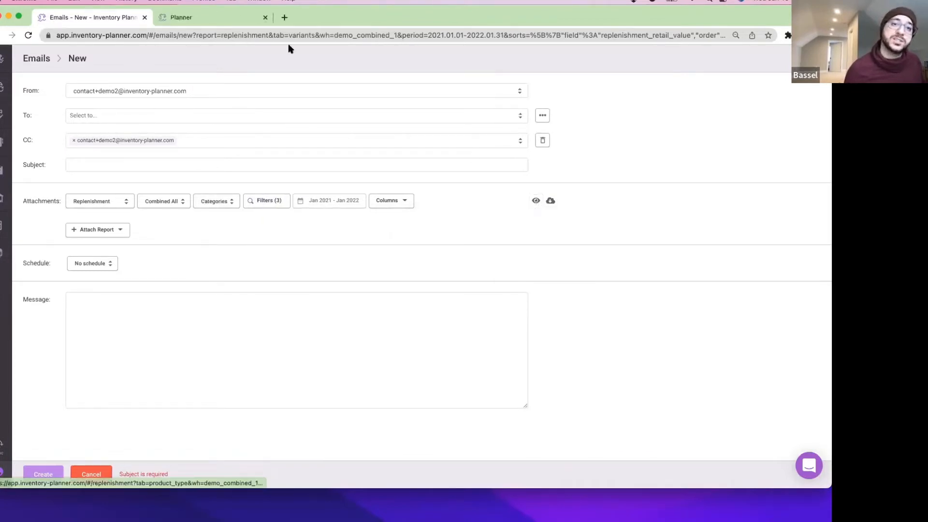
pyautogui.click(214, 18)
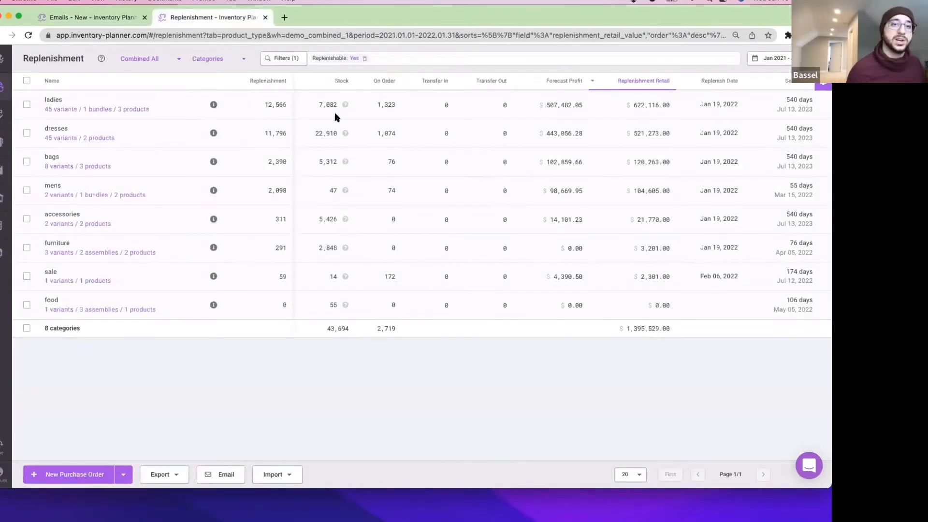
pyautogui.click(94, 18)
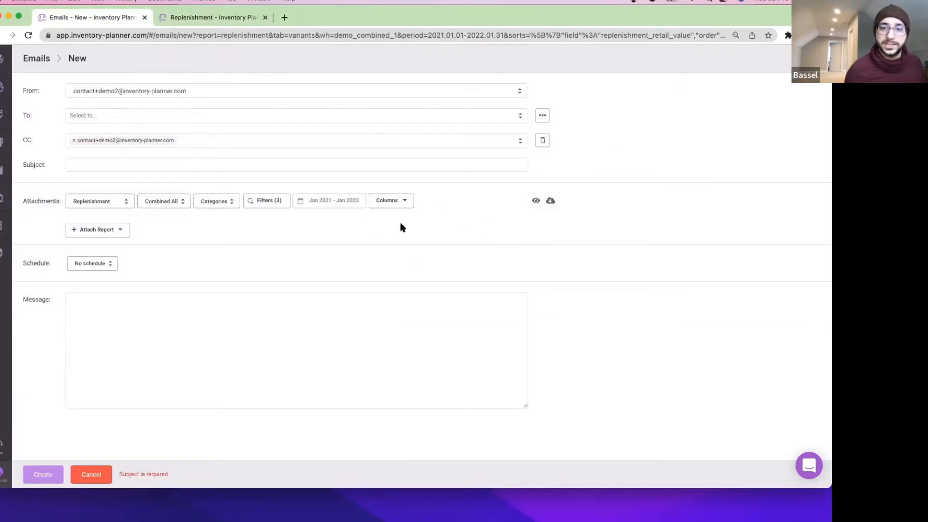
pyautogui.click(399, 202)
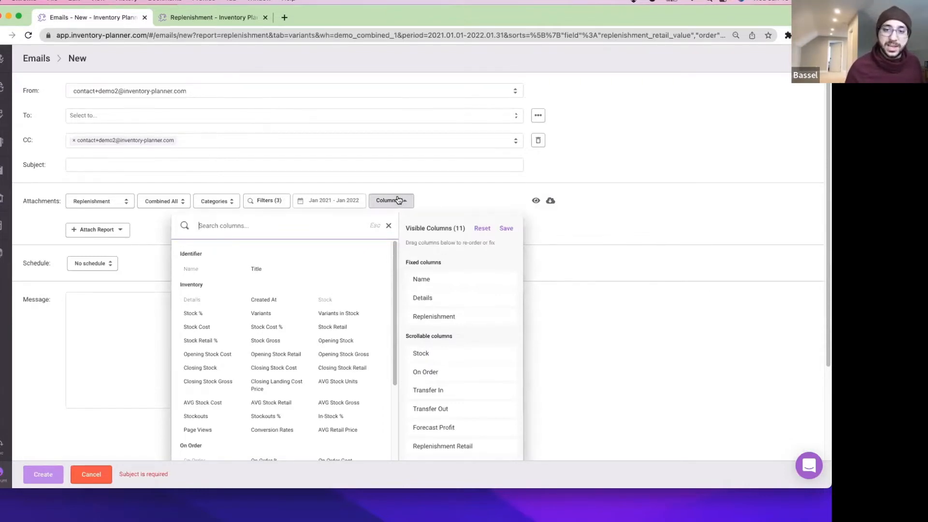
pyautogui.scroll(-3, 396, 198)
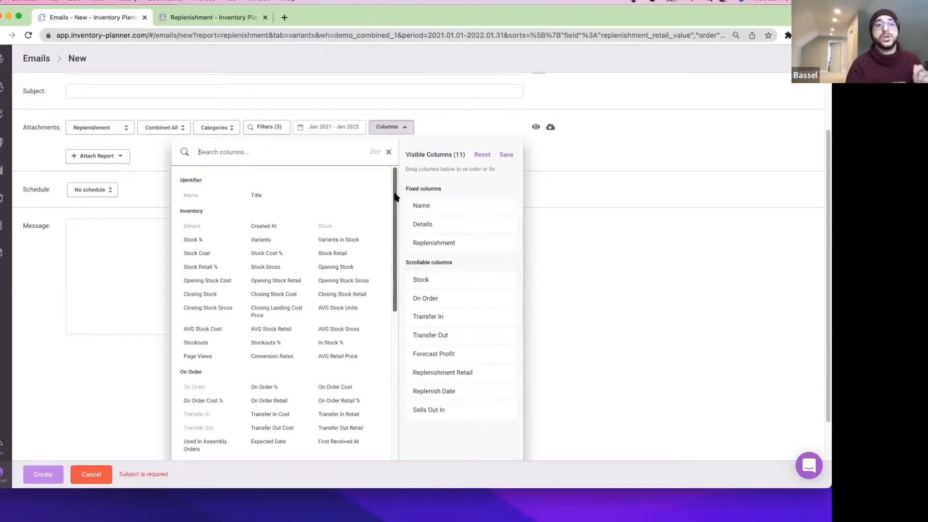
pyautogui.click(651, 226)
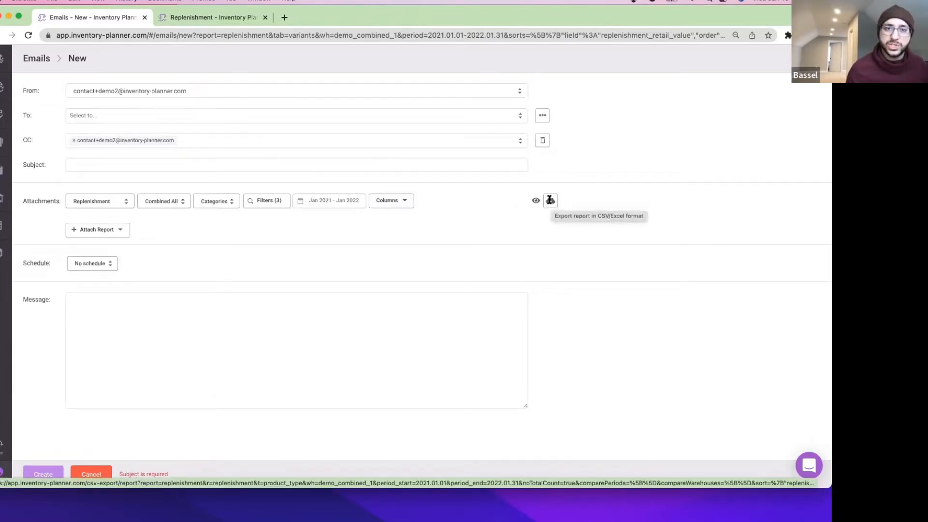
# Export the categories Replenishment report as CSV and check it in Excel before returning to the email.
pyautogui.click(190, 19)
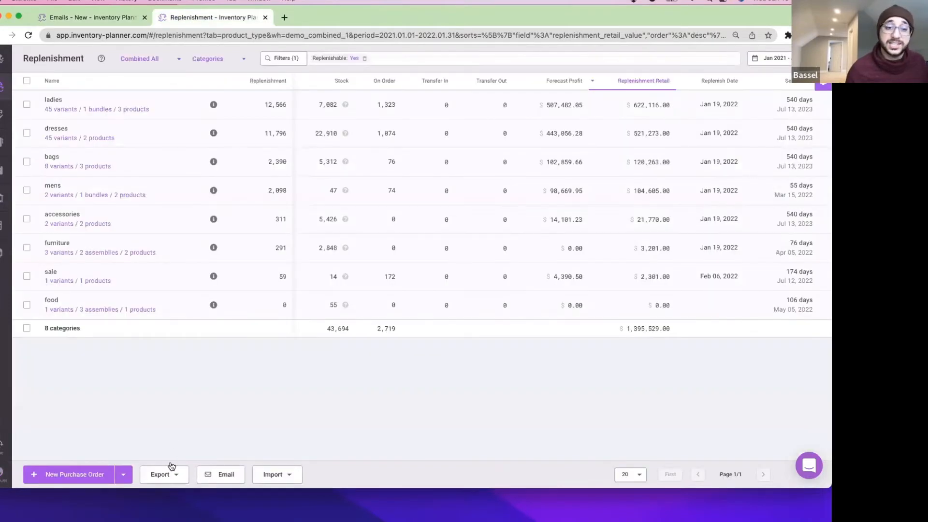
pyautogui.click(167, 471)
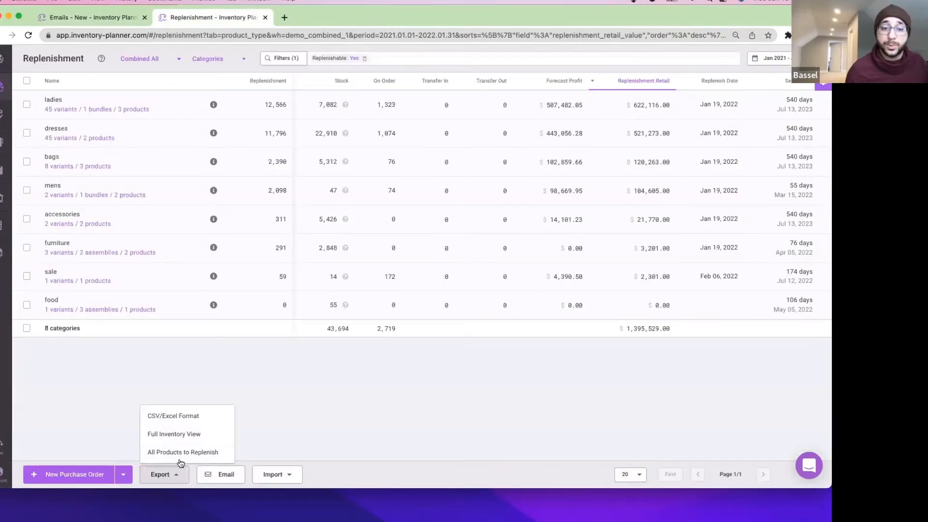
pyautogui.click(208, 418)
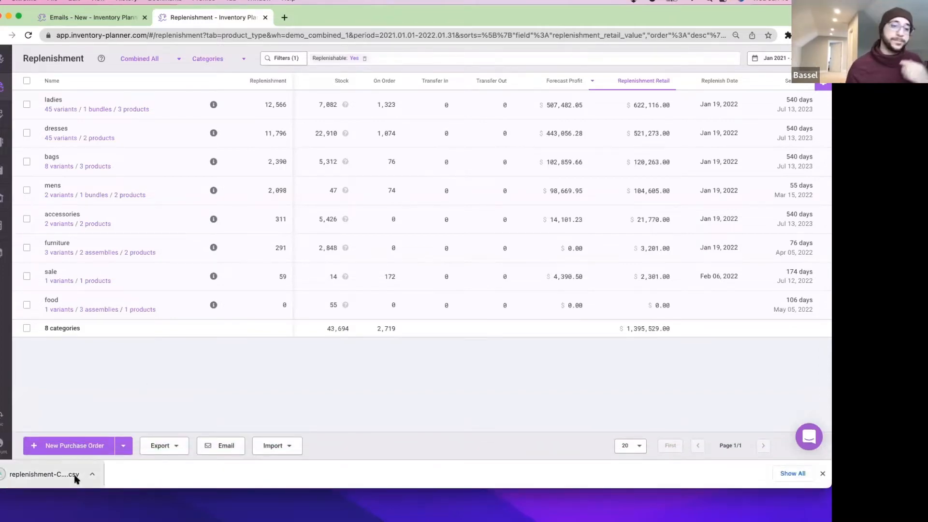
pyautogui.click(75, 476)
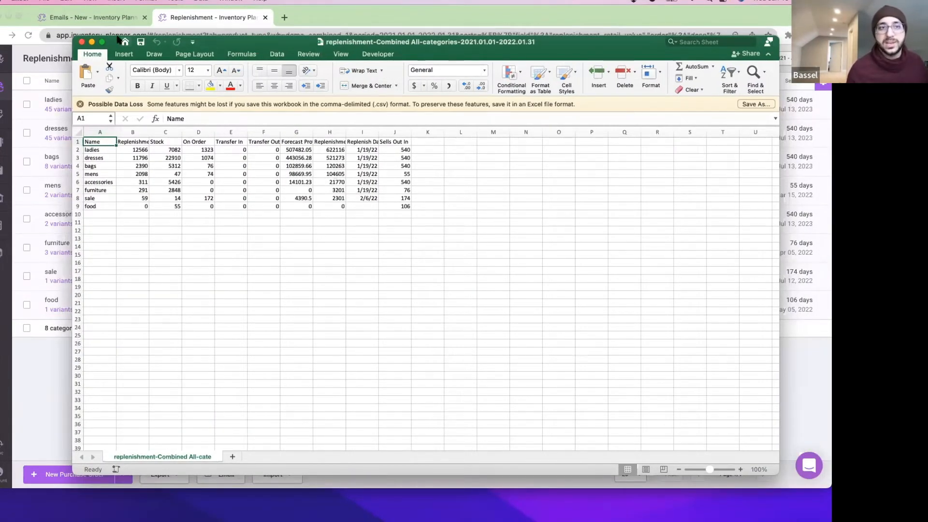
pyautogui.click(82, 43)
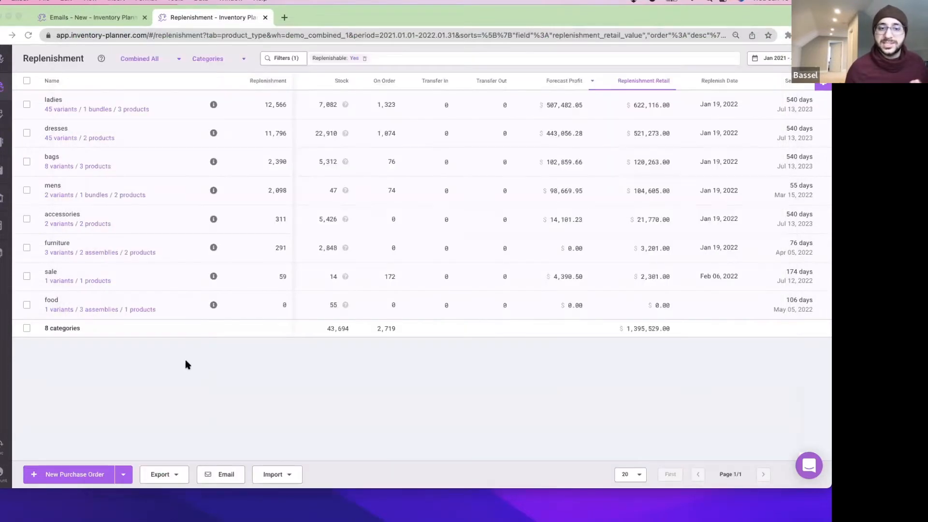
pyautogui.click(95, 21)
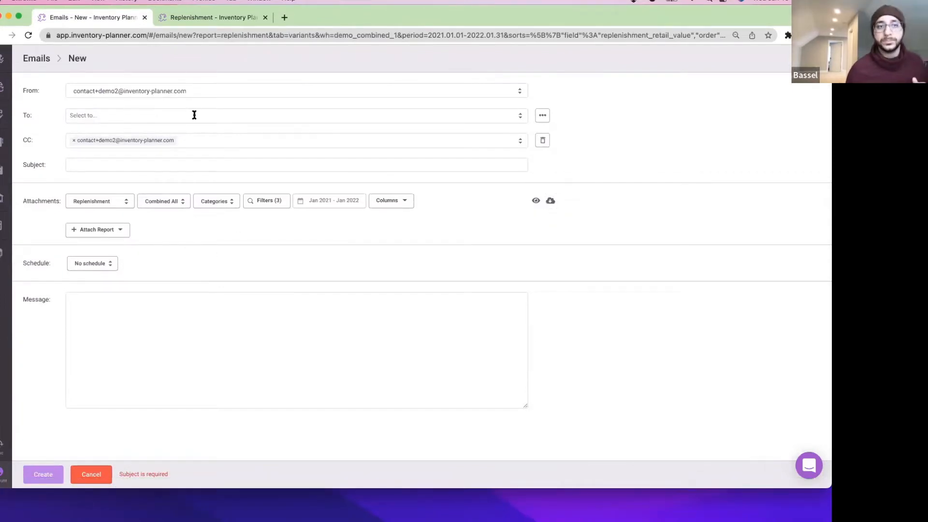
pyautogui.keyDown('super'); pyautogui.click(1, 172); pyautogui.keyUp('super')
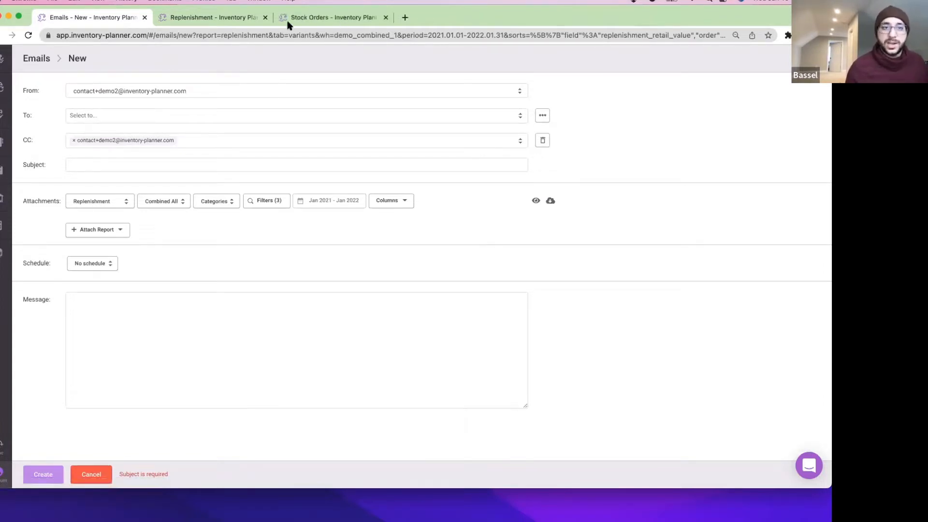
# Look at purchase order #1033 and its email form, then start a new email from Replenishment.
pyautogui.click(288, 23)
pyautogui.click(60, 103)
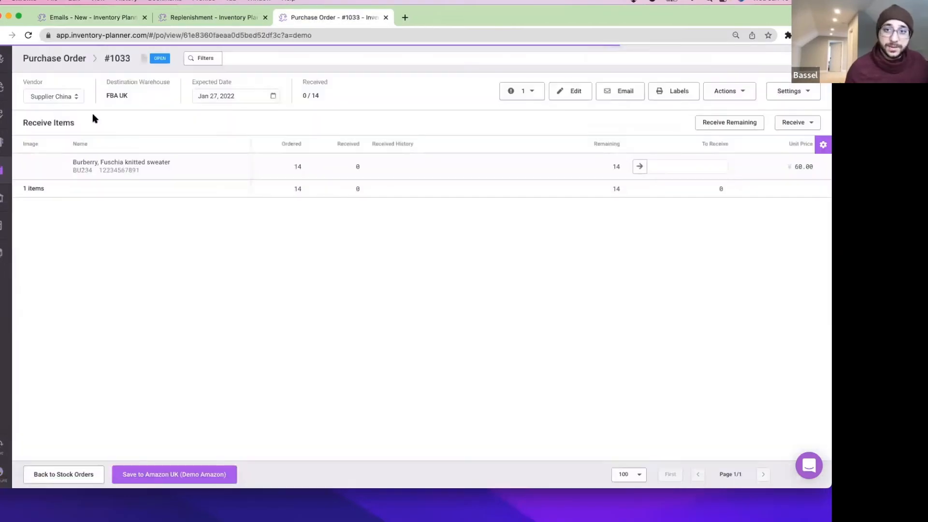
pyautogui.click(621, 95)
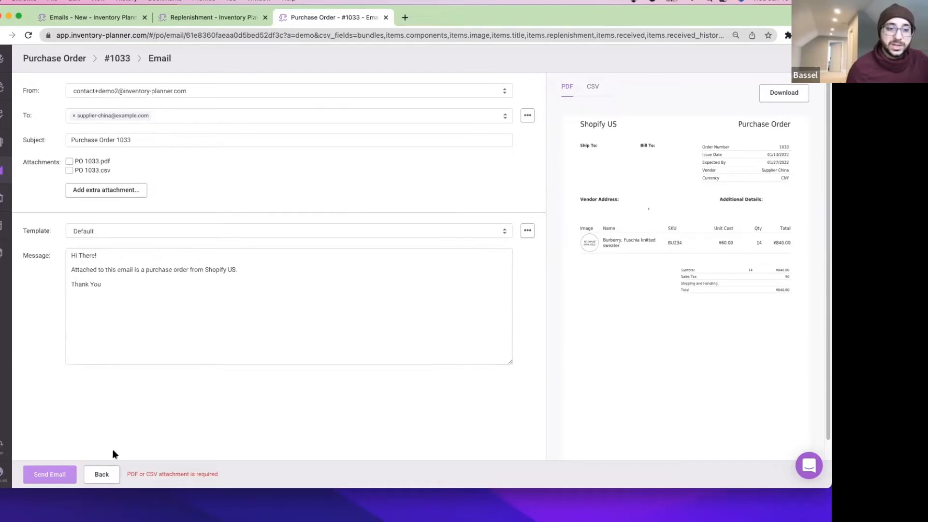
pyautogui.click(102, 474)
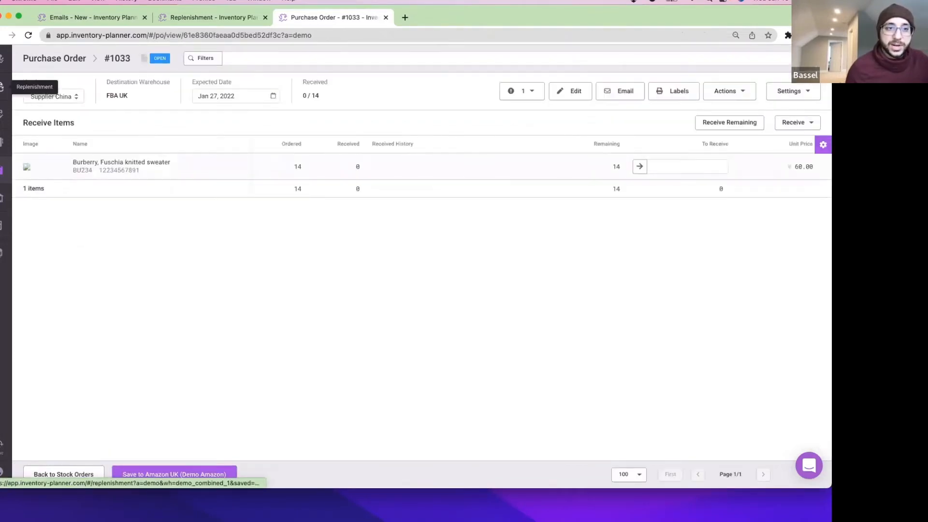
pyautogui.click(3, 87)
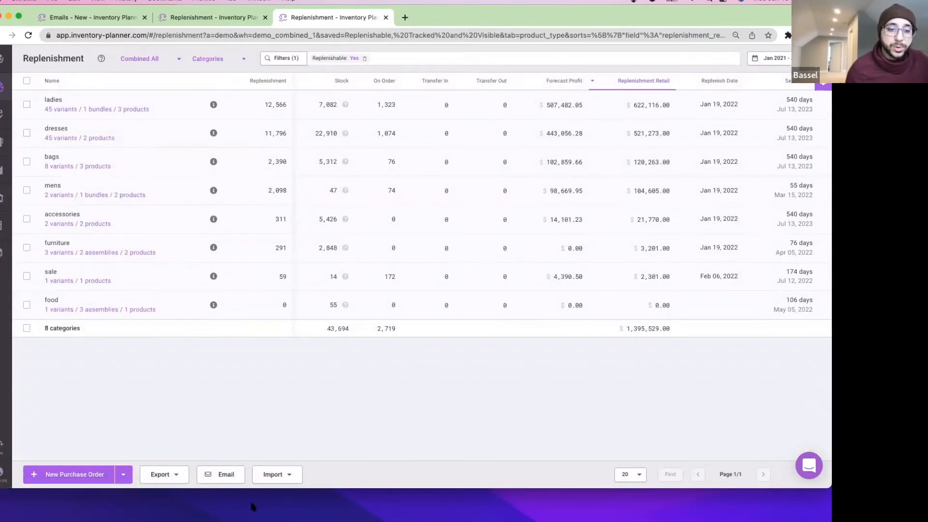
pyautogui.click(231, 478)
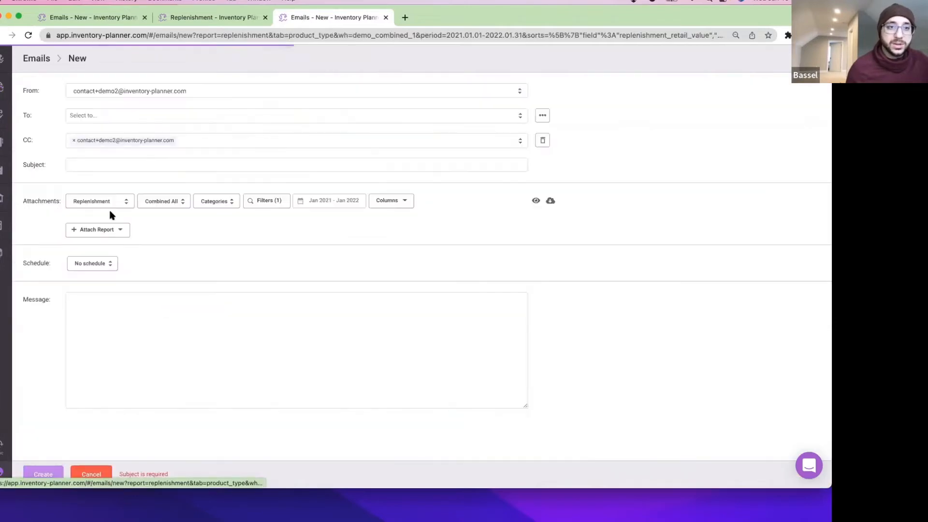
# Add a new sender's name and e-mail address as the email's sender.
pyautogui.click(123, 93)
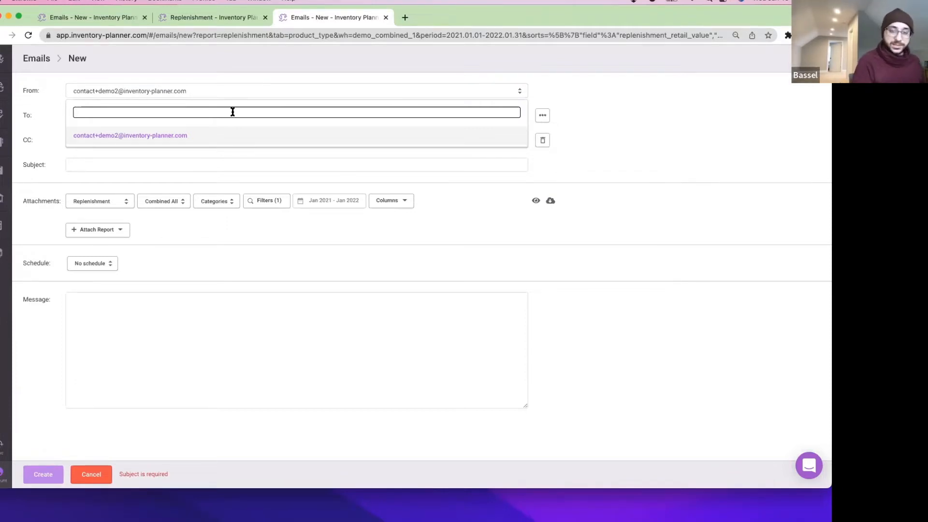
pyautogui.write('"')
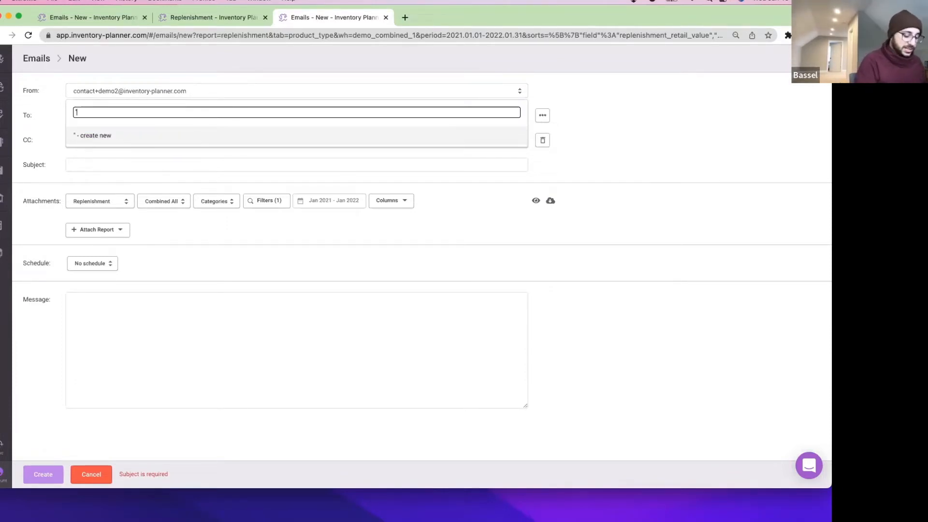
pyautogui.write('Bassel" <')
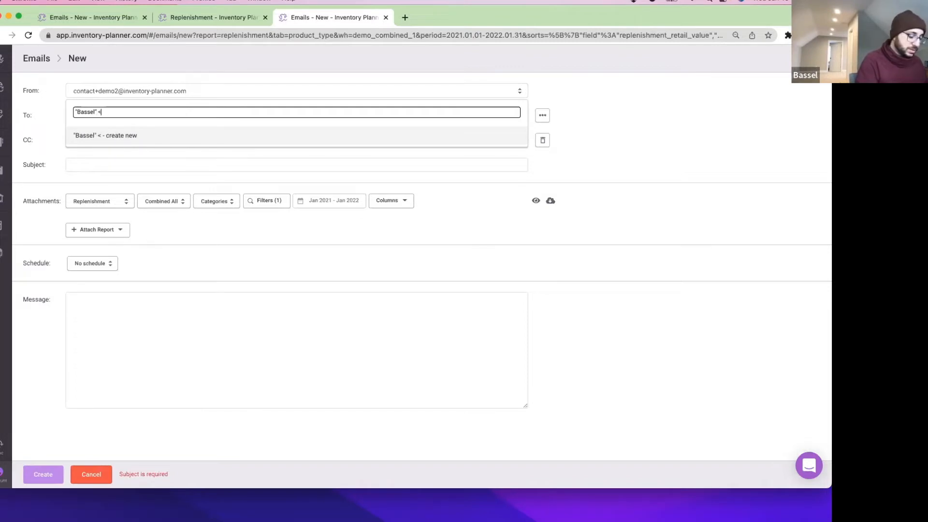
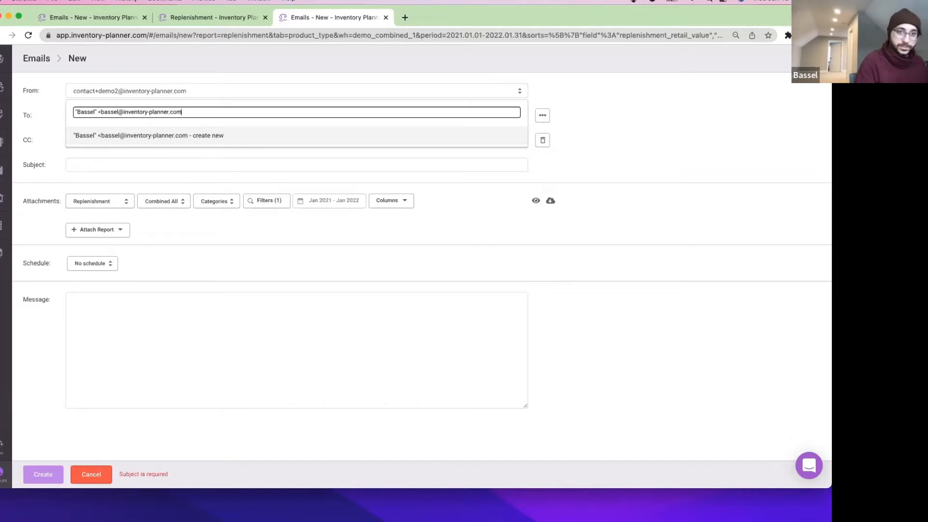
pyautogui.write('>')
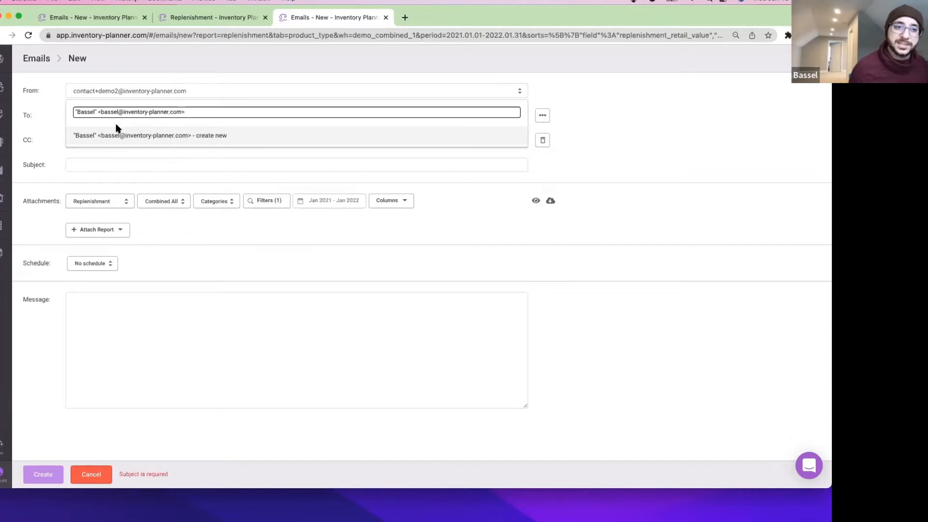
pyautogui.click(95, 140)
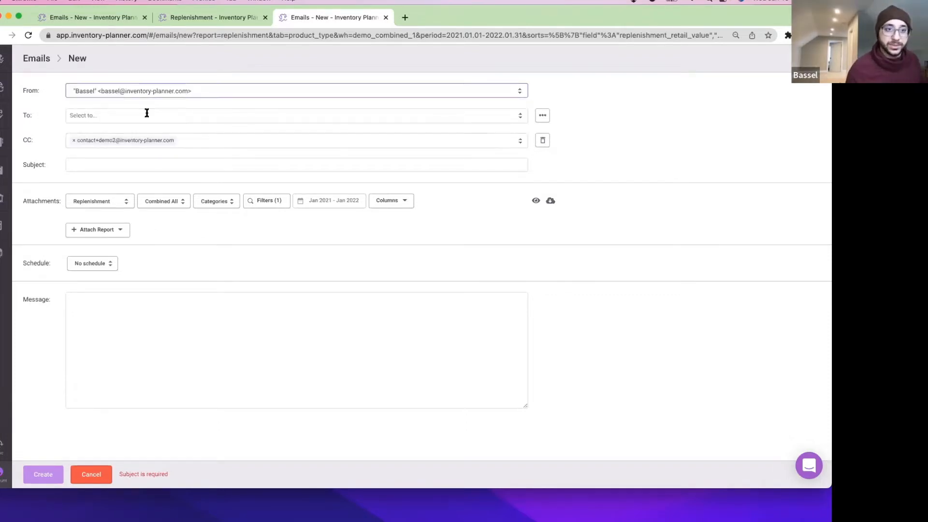
# Enter the recipient's e-mail address in the To field from the suggestion.
pyautogui.click(124, 115)
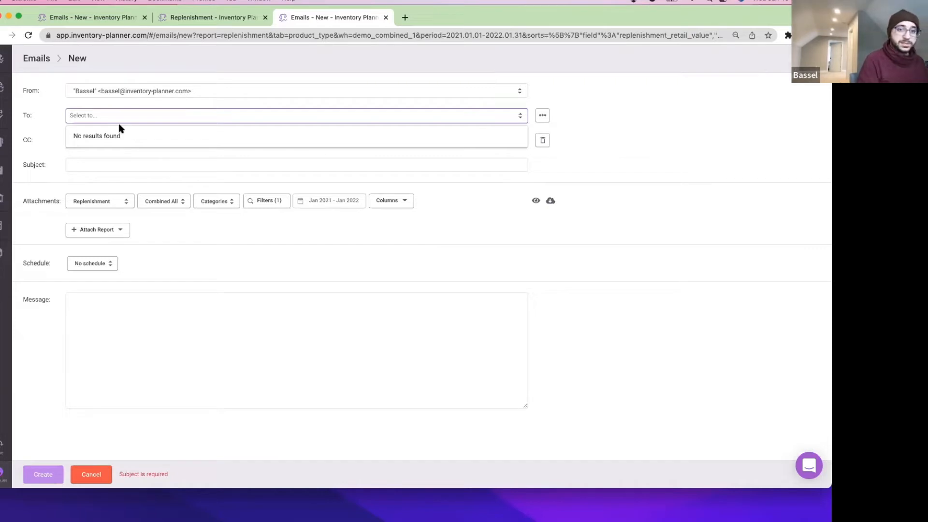
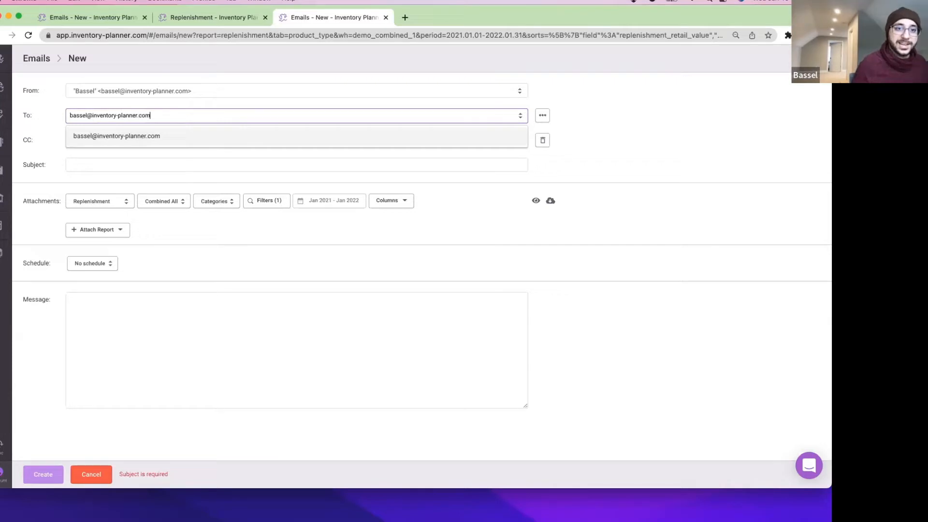
pyautogui.click(162, 140)
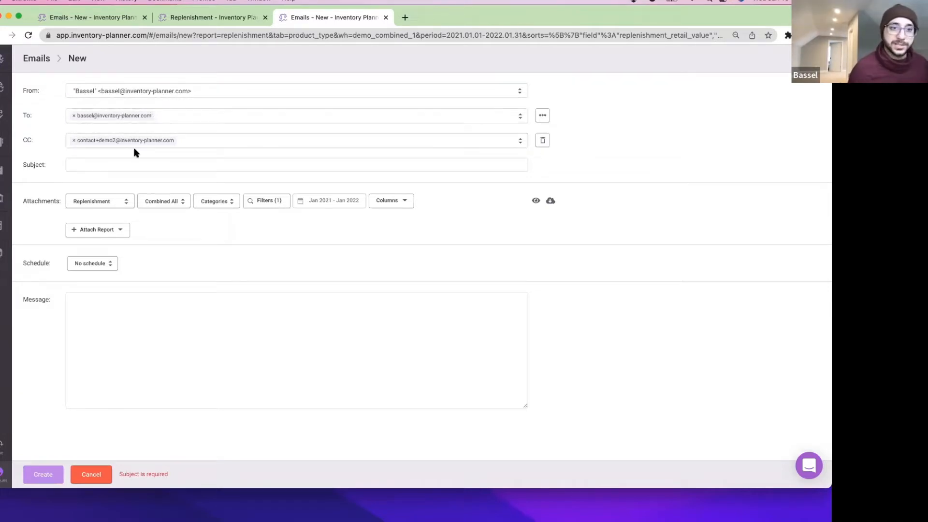
pyautogui.click(130, 162)
# Enter subject 'Test' and attach Inventory KPIs grouped by Categories for the Last 30 Days.
pyautogui.write('Test Email')
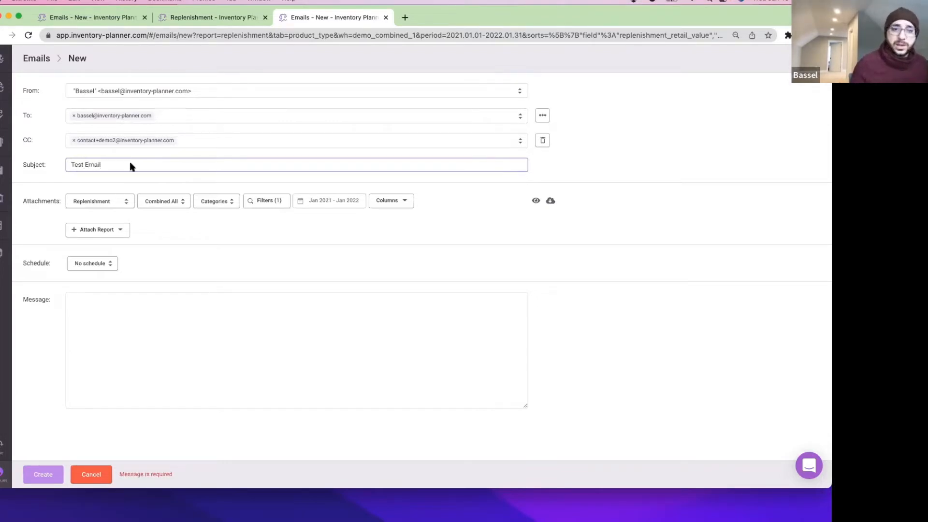
pyautogui.click(211, 216)
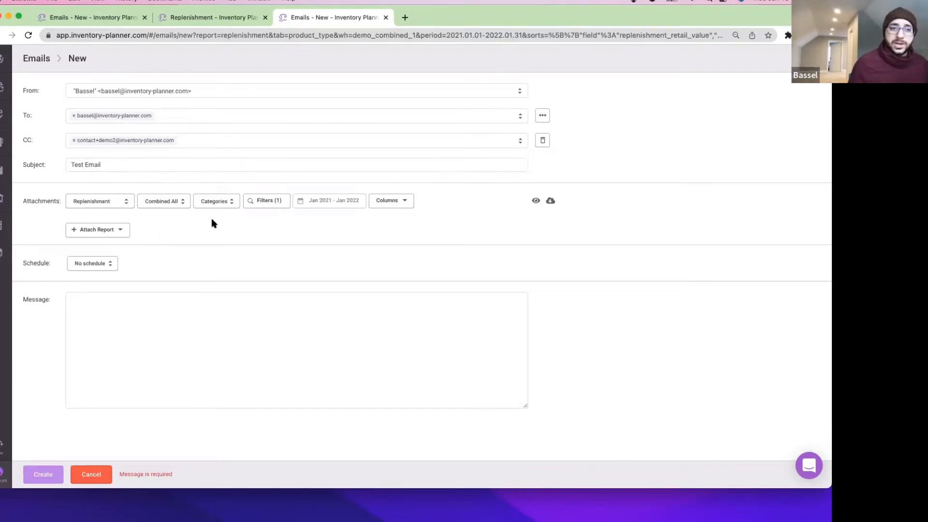
pyautogui.click(114, 231)
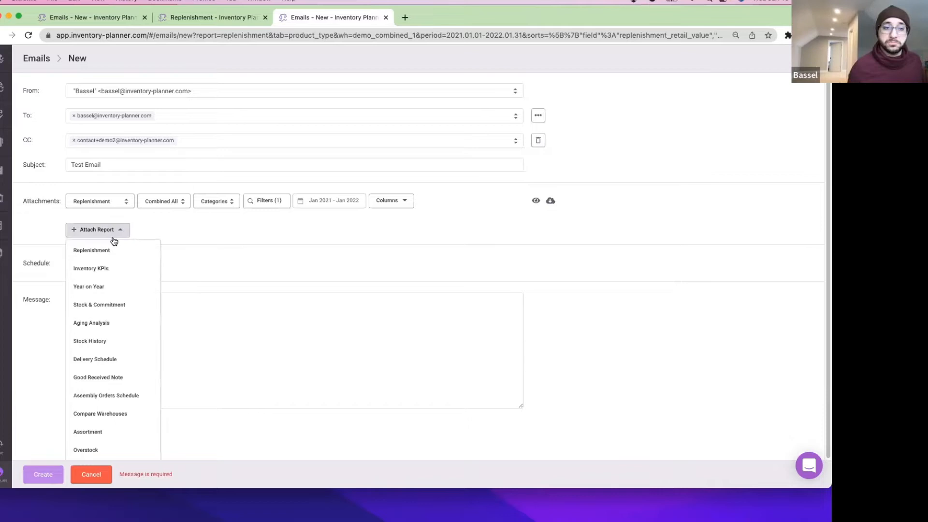
pyautogui.click(107, 269)
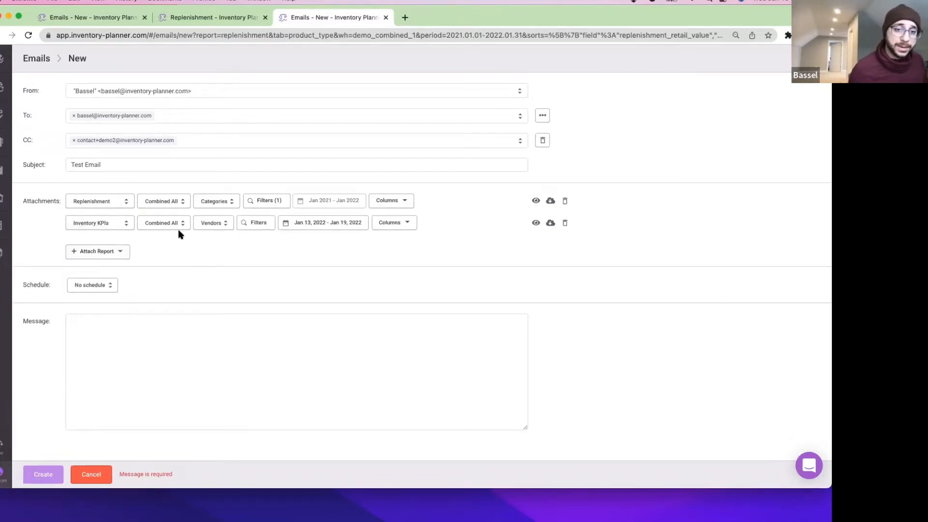
pyautogui.click(212, 225)
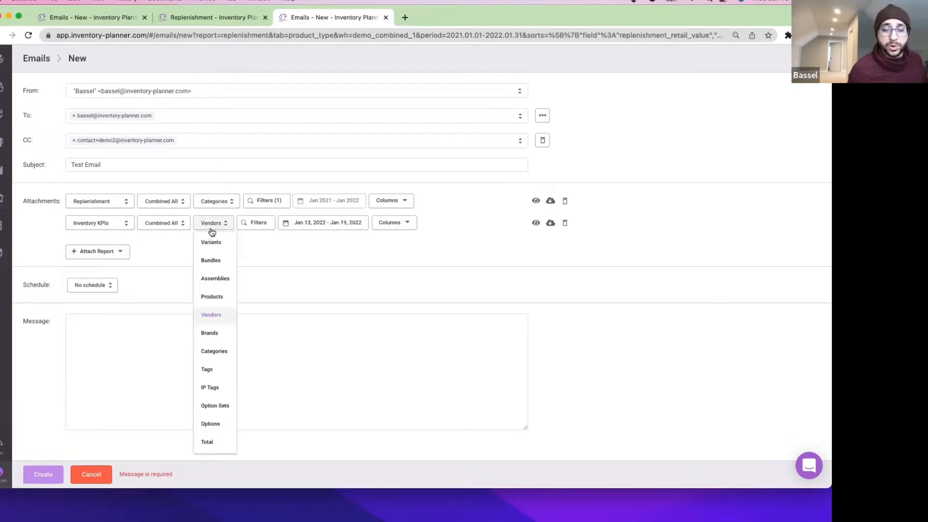
pyautogui.click(222, 350)
pyautogui.click(333, 225)
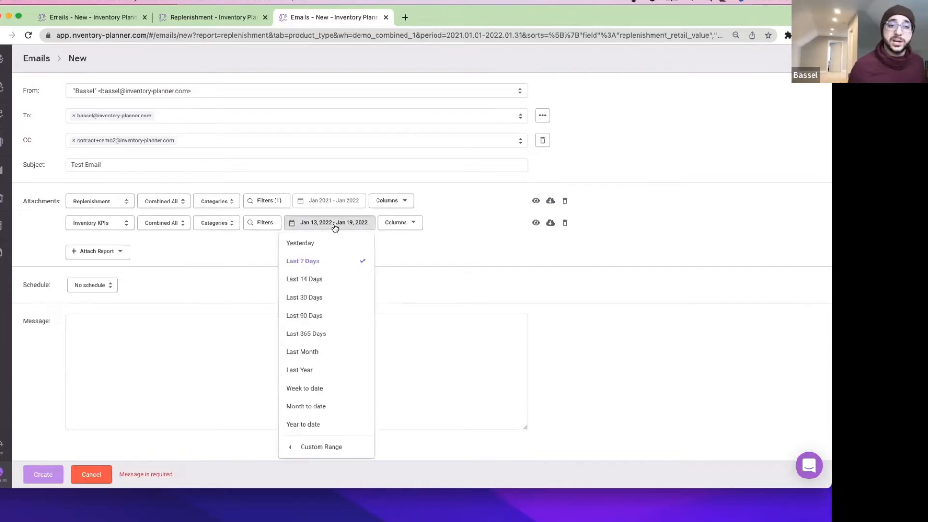
pyautogui.click(320, 298)
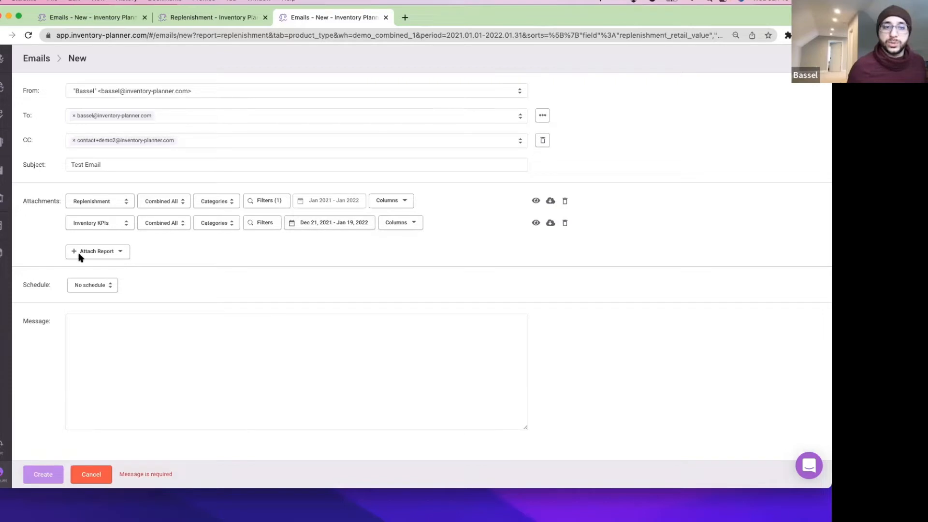
# Preview the Inventory KPIs attachment in a new tab.
pyautogui.click(1, 255)
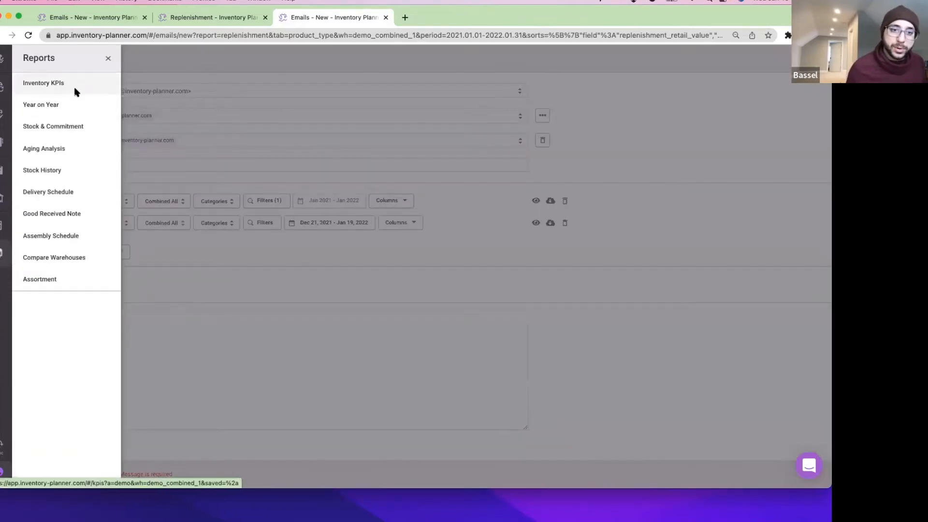
pyautogui.click(502, 244)
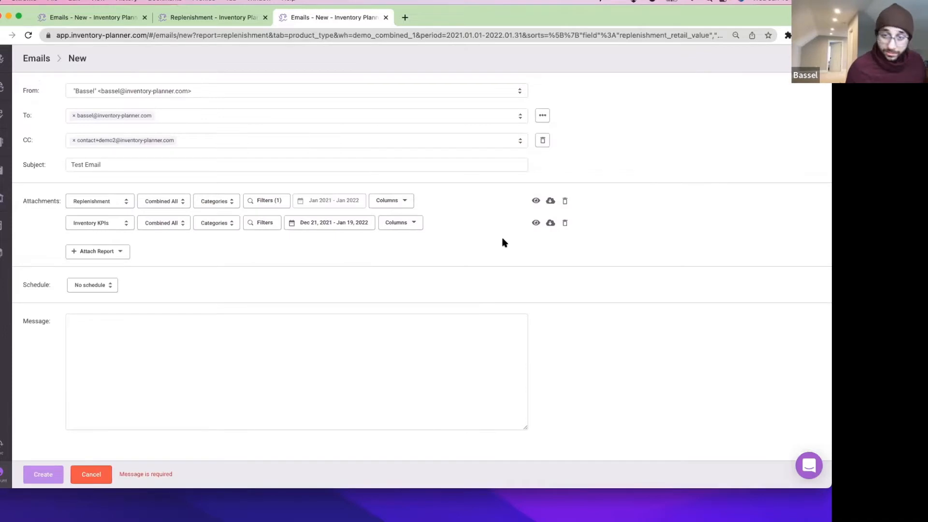
pyautogui.click(536, 225)
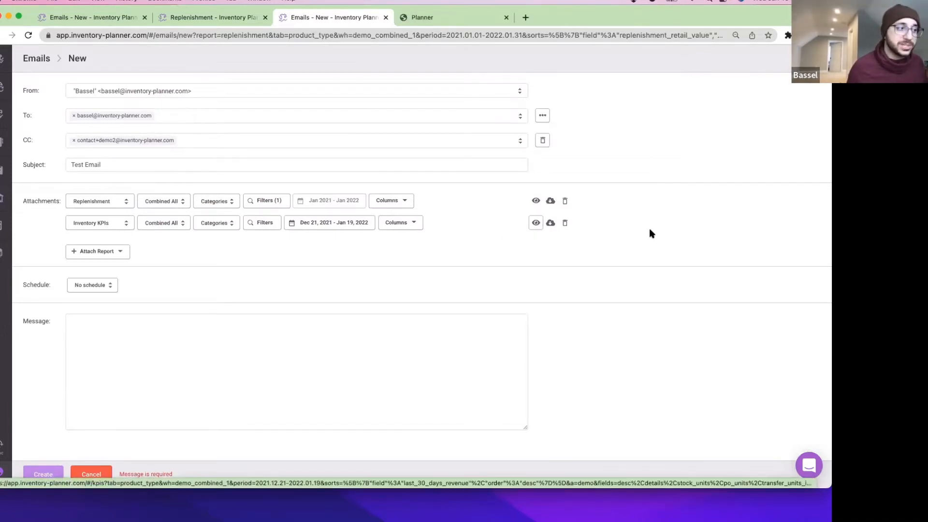
pyautogui.click(438, 21)
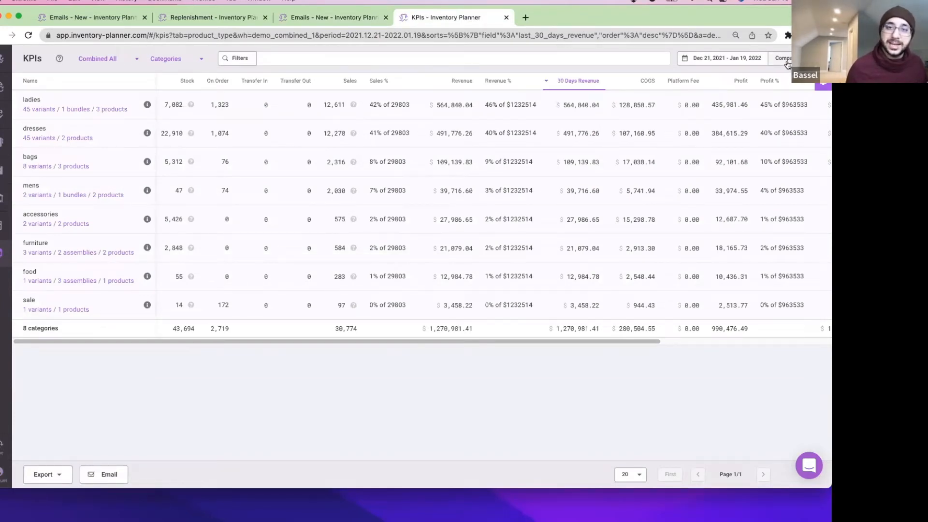
# Compare the KPIs preview with Nov 21 – Dec 20, 2021 and check its columns.
pyautogui.click(785, 60)
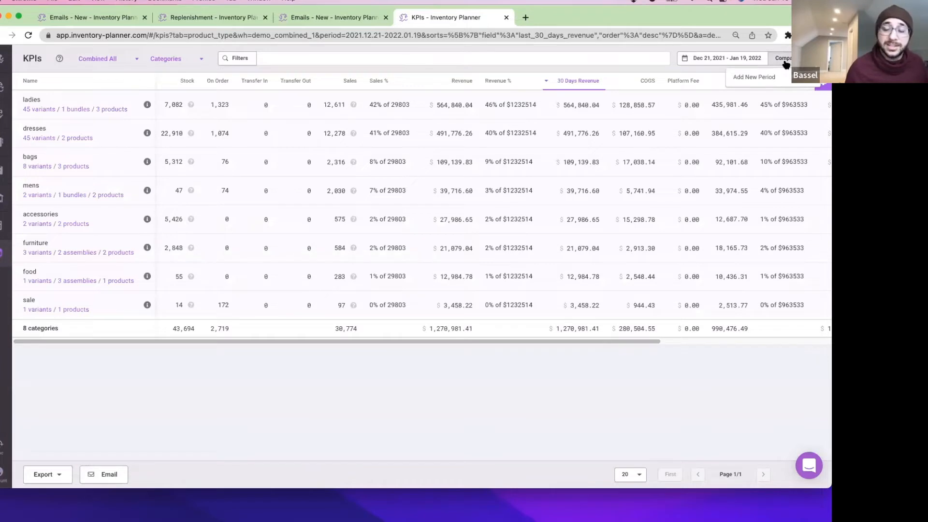
pyautogui.click(735, 58)
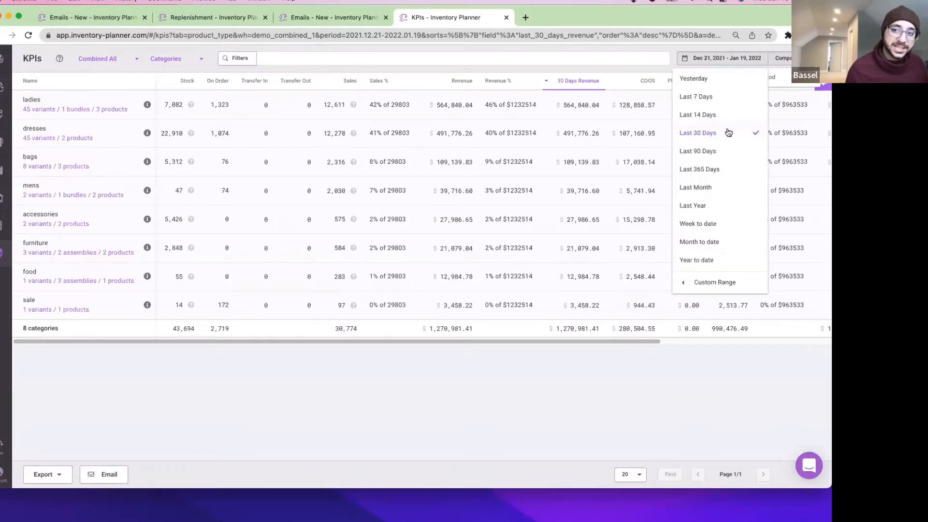
pyautogui.click(784, 78)
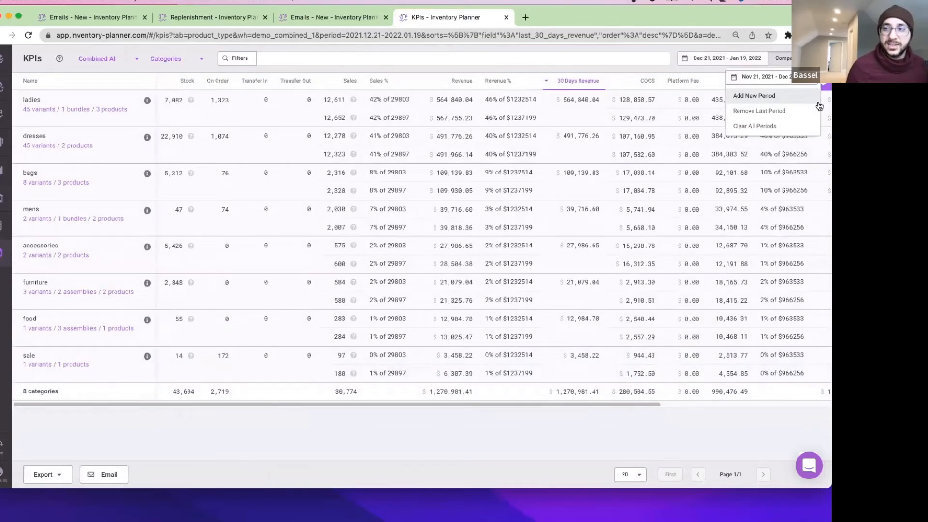
pyautogui.click(823, 88)
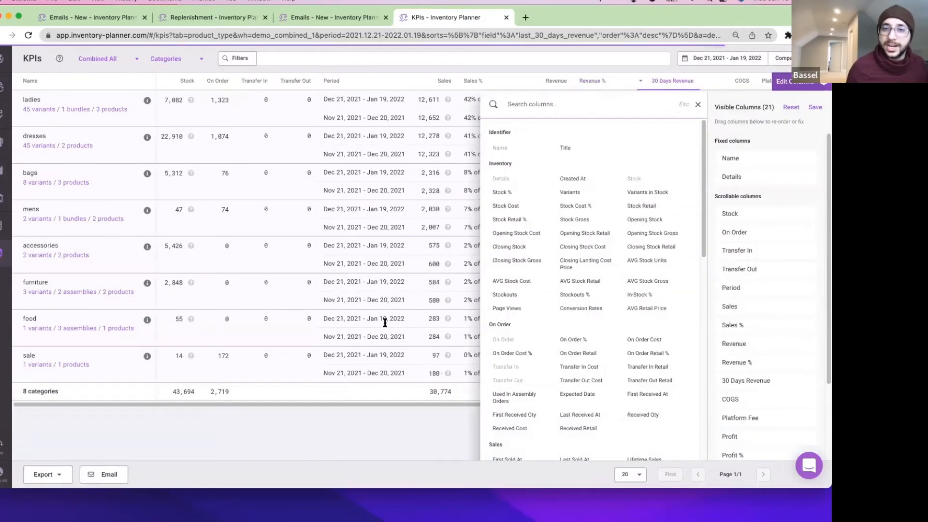
pyautogui.click(402, 420)
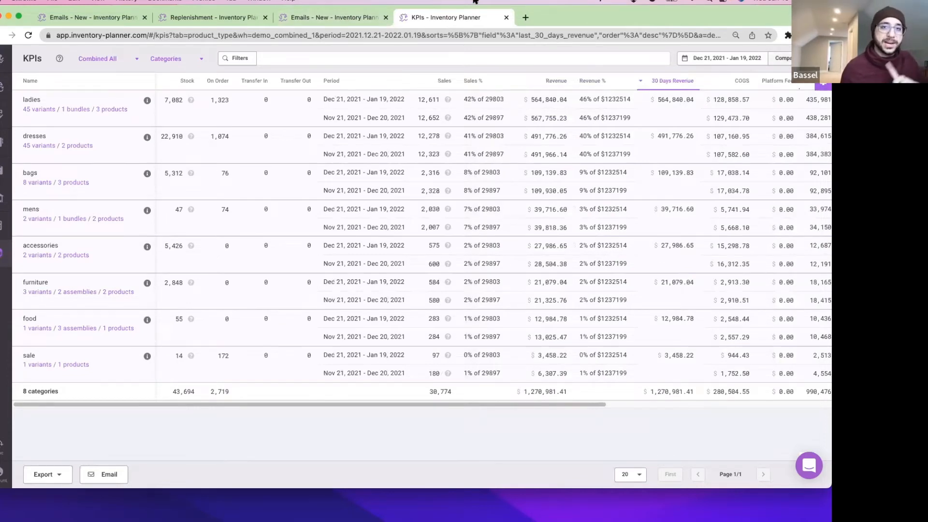
pyautogui.click(342, 18)
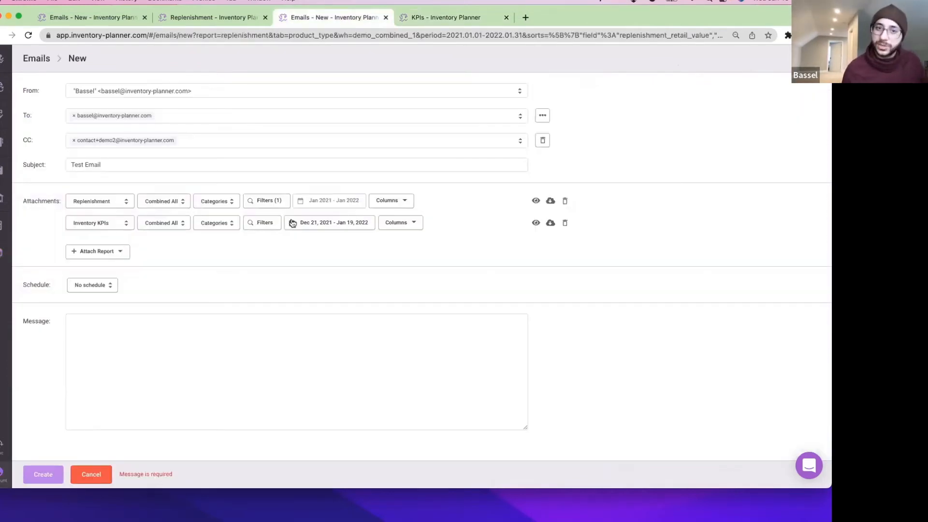
# Recheck the KPIs attachment's date range against the preview, leaving it unchanged.
pyautogui.click(341, 225)
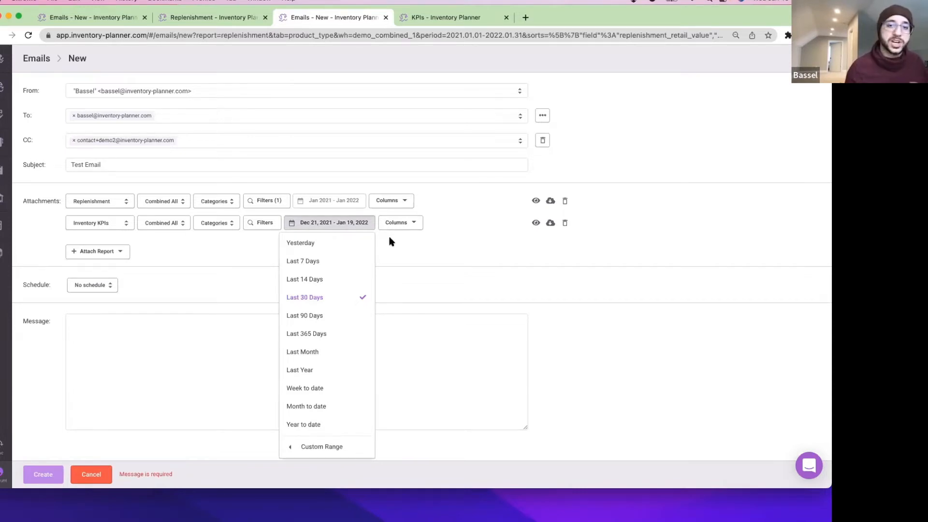
pyautogui.click(409, 245)
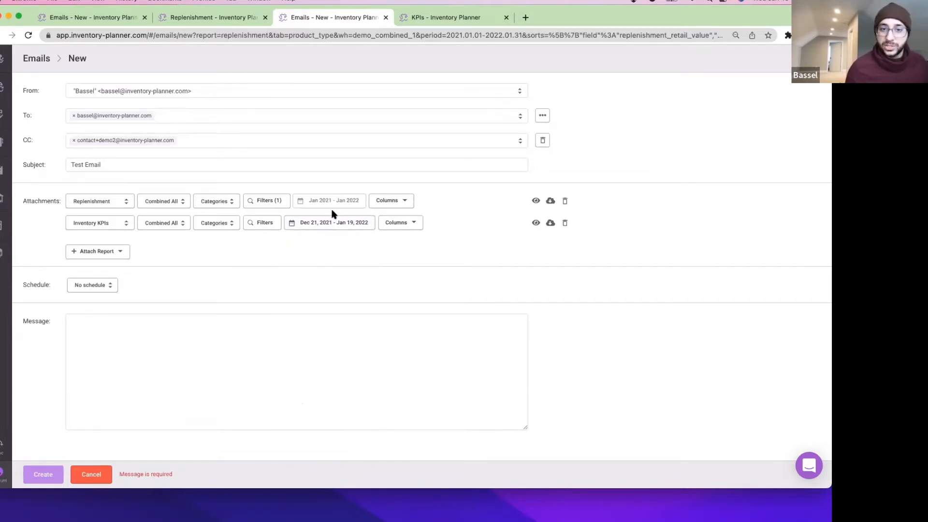
pyautogui.click(350, 226)
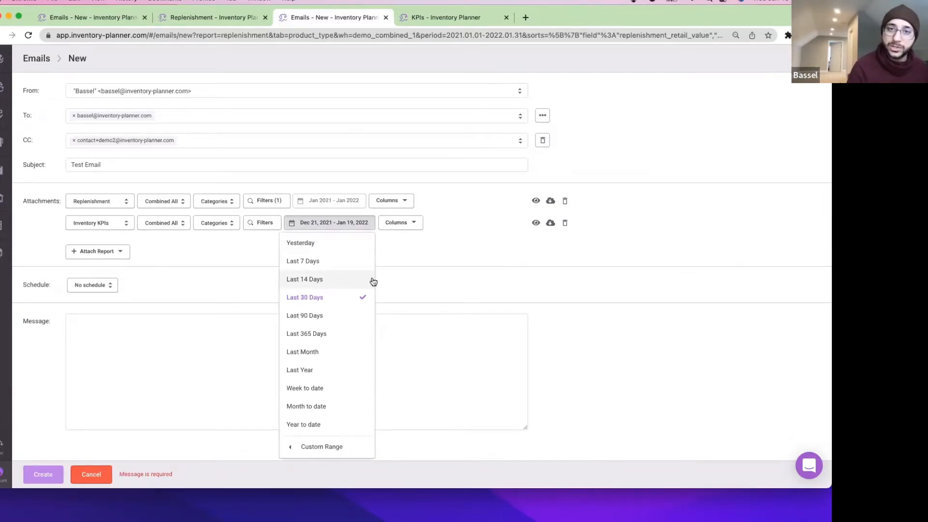
pyautogui.click(429, 26)
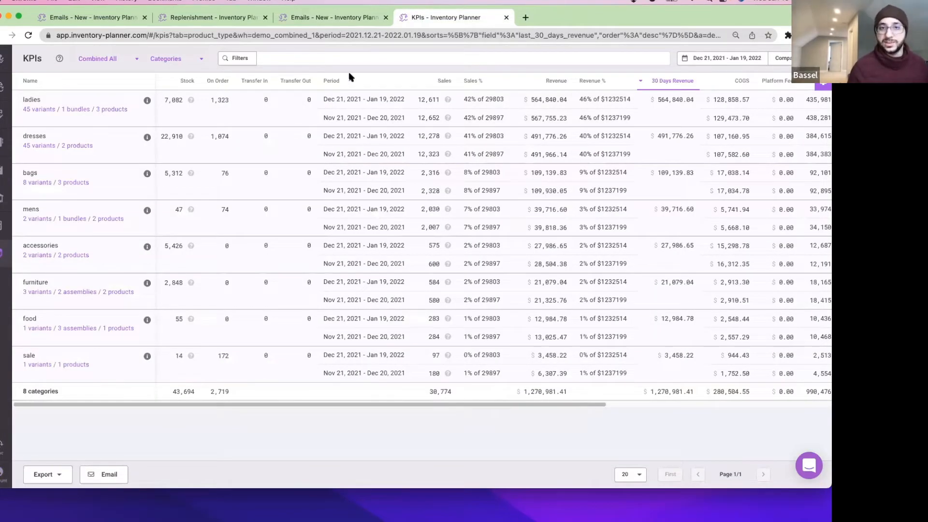
pyautogui.click(332, 20)
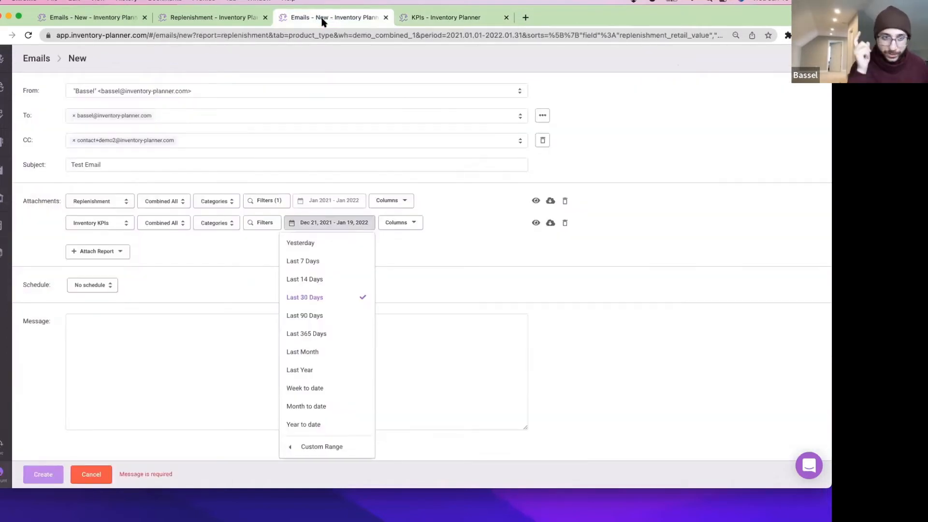
pyautogui.click(400, 289)
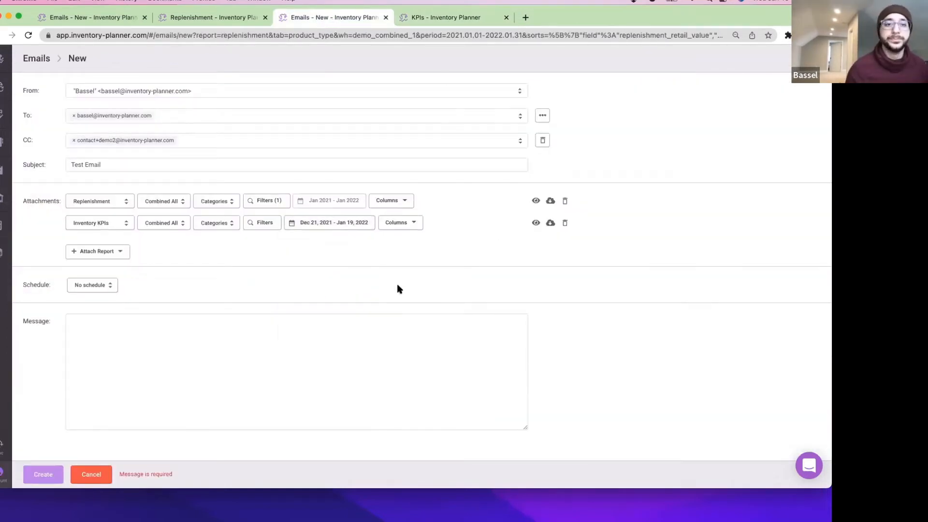
# Review the attachable reports without adding any, then bring up the Schedule options.
pyautogui.click(105, 252)
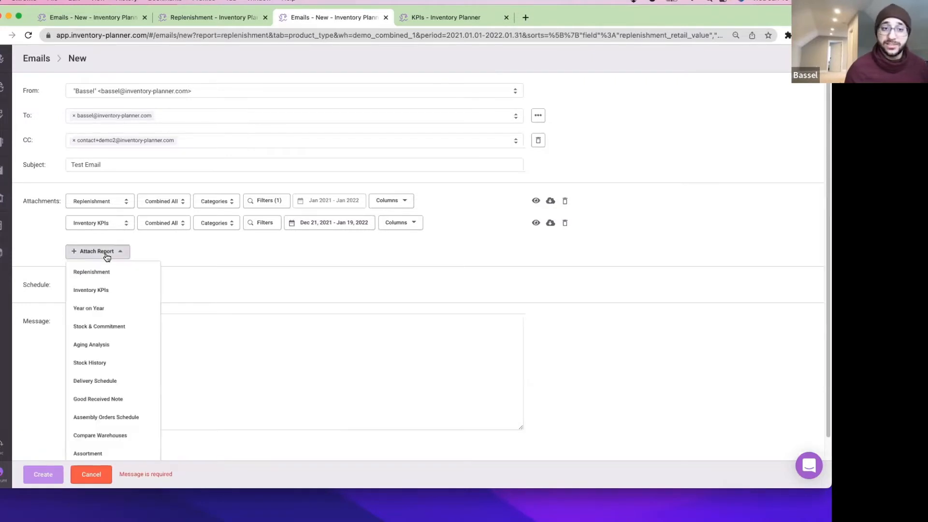
pyautogui.click(180, 264)
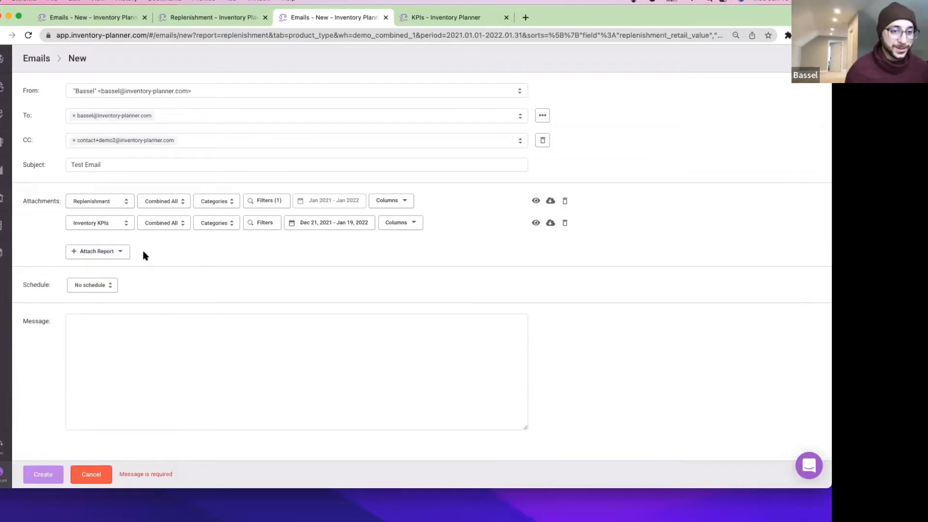
pyautogui.click(107, 289)
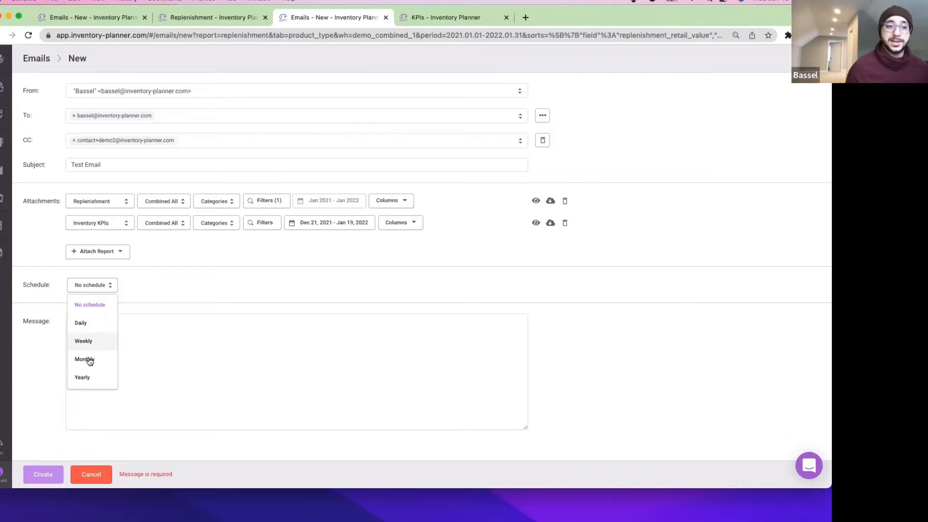
# Schedule the report email weekly on Wednesday, stopping after a set number of sends.
pyautogui.click(84, 341)
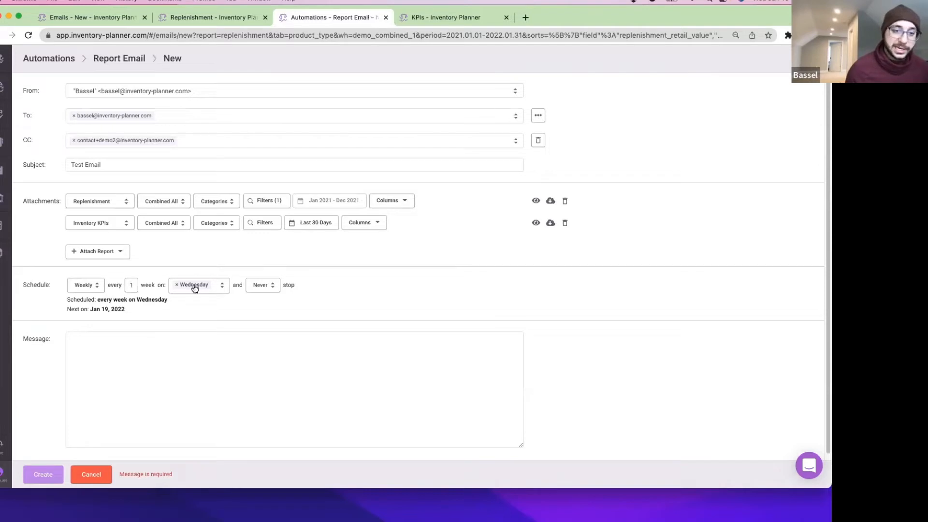
pyautogui.click(216, 284)
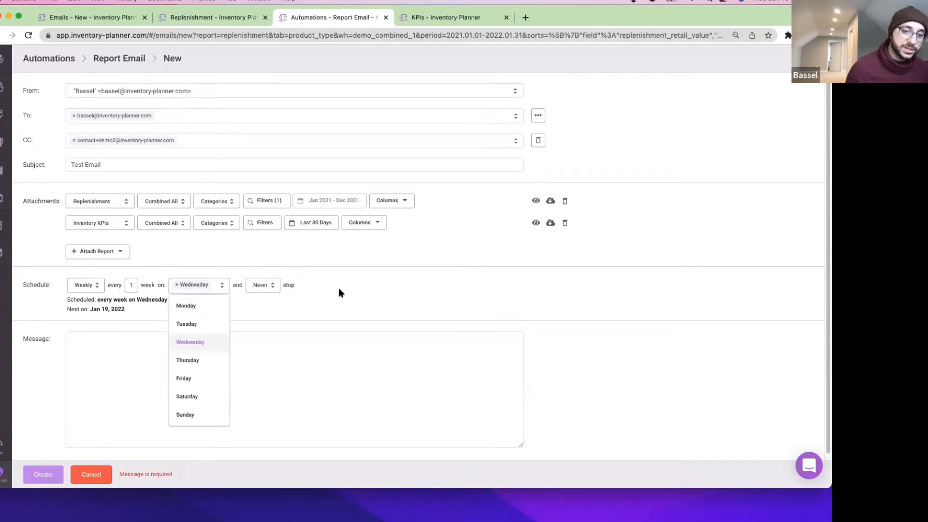
pyautogui.click(338, 292)
pyautogui.click(263, 285)
pyautogui.click(262, 323)
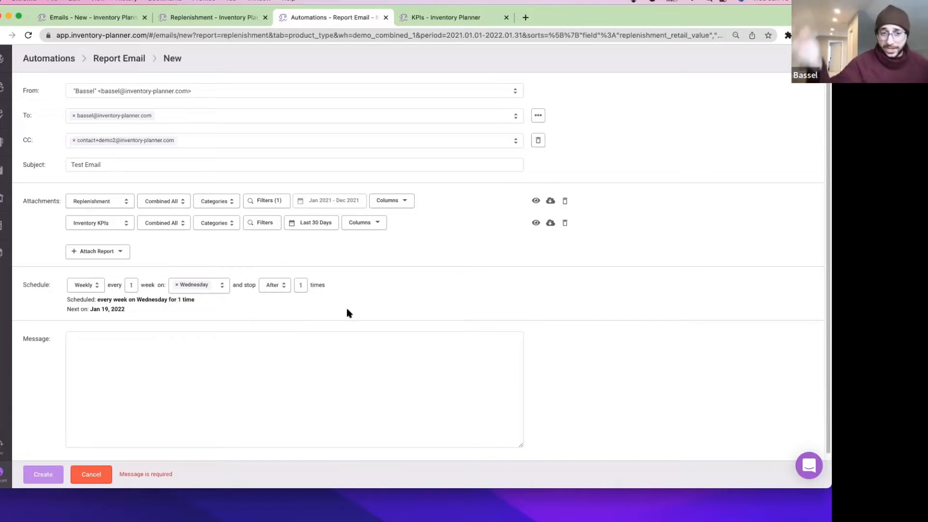
# Set the send count to 1, with the next send on Jan 19, 2022.
pyautogui.click(300, 285)
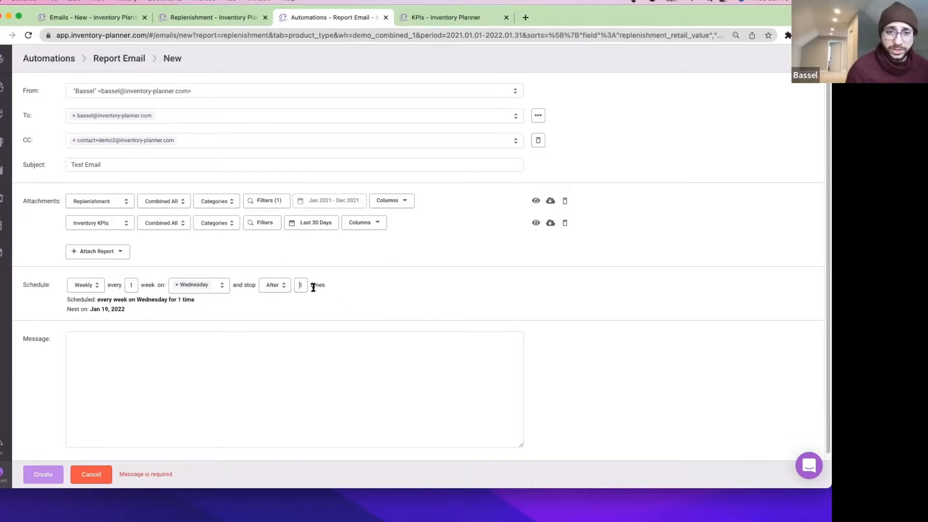
pyautogui.write('5')
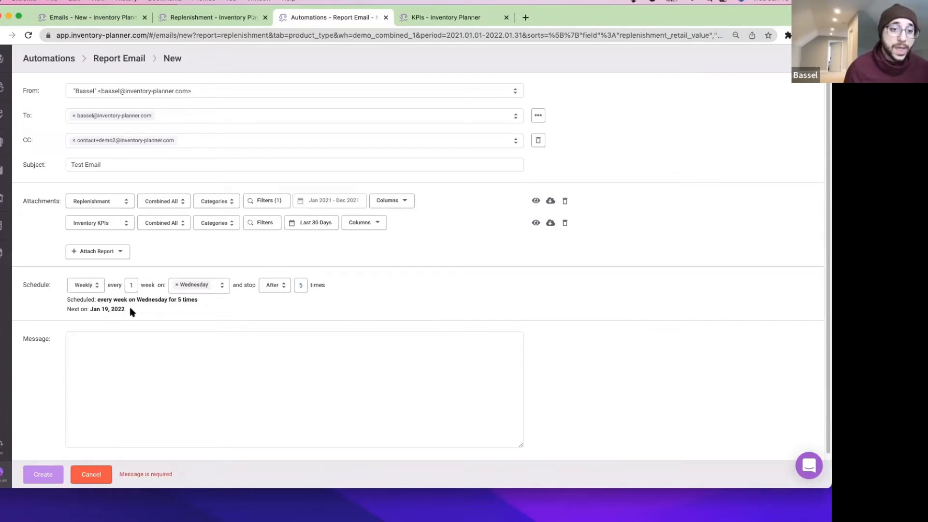
pyautogui.moveTo(127, 310); pyautogui.dragTo(90, 309)
pyautogui.click(145, 299)
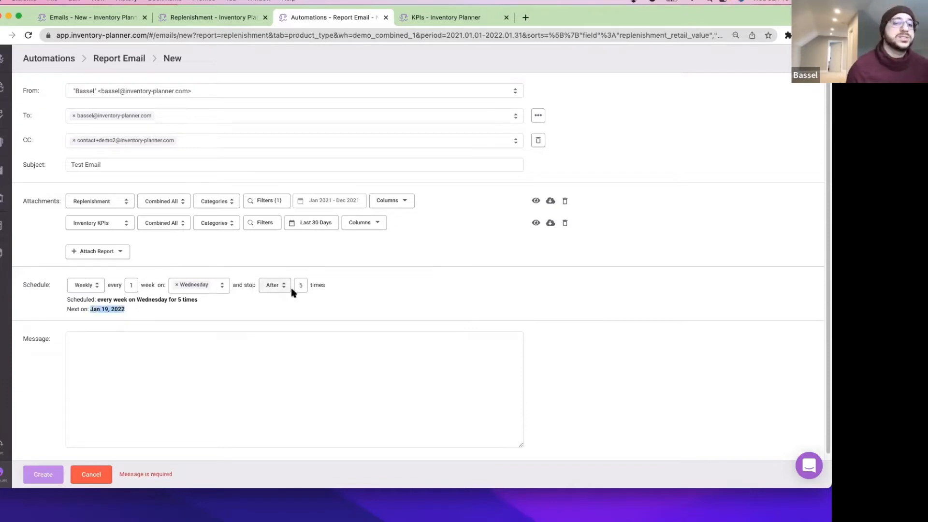
pyautogui.moveTo(299, 285); pyautogui.dragTo(319, 285)
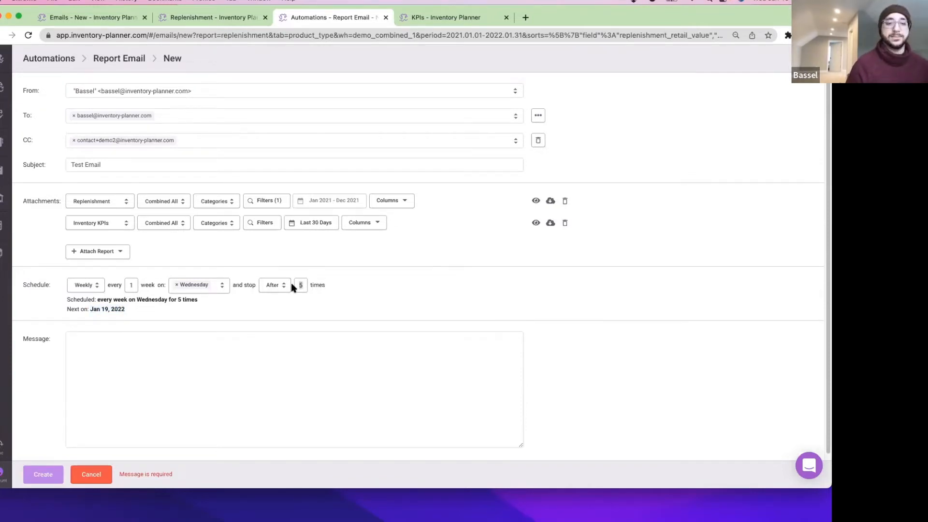
pyautogui.write('1')
pyautogui.click(302, 363)
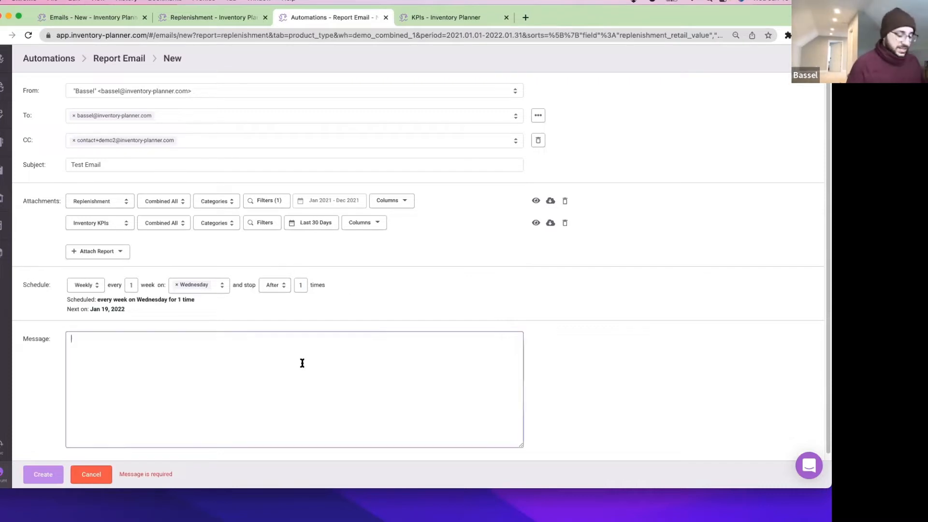
# Enter the message 'This is a test' and create the Test Email automation.
pyautogui.write('This is a test.')
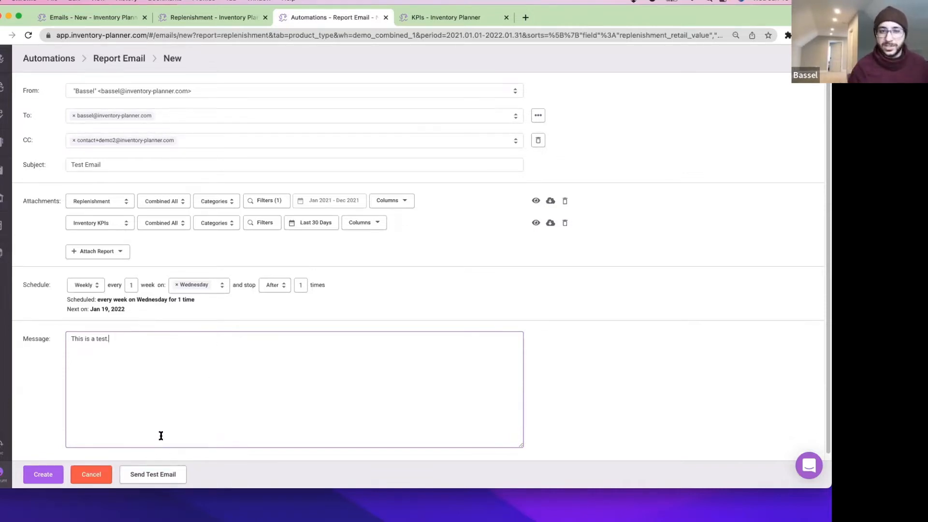
pyautogui.click(38, 475)
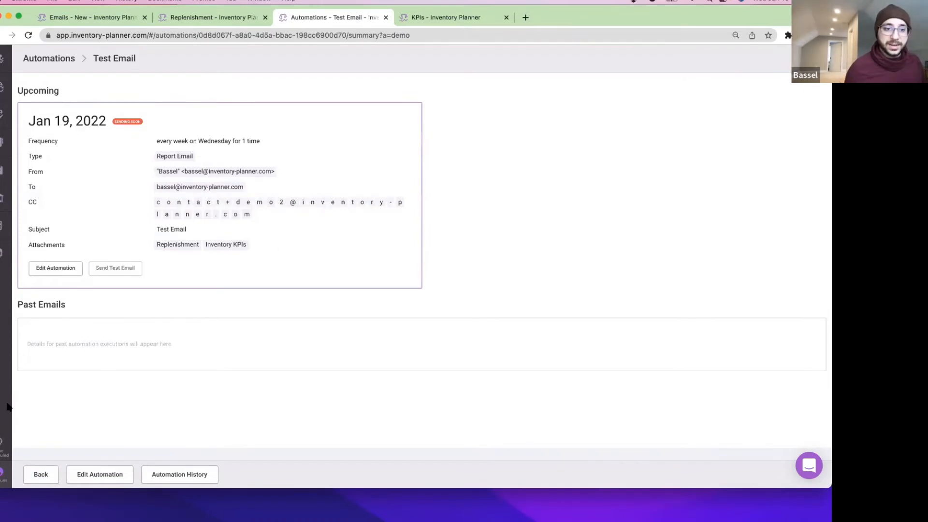
# Open and close the Sync panel, screenshot the summary area, and reload the page with Cmd+R.
pyautogui.click(1, 449)
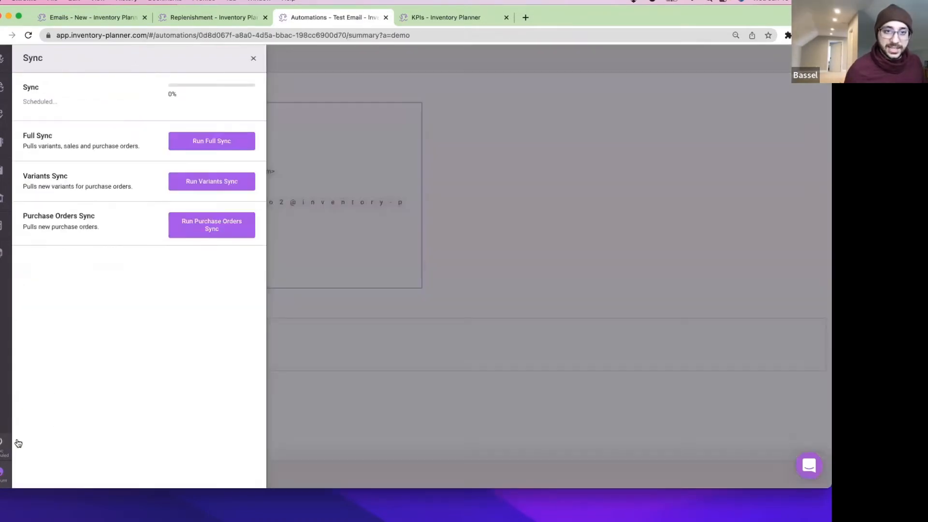
pyautogui.click(471, 302)
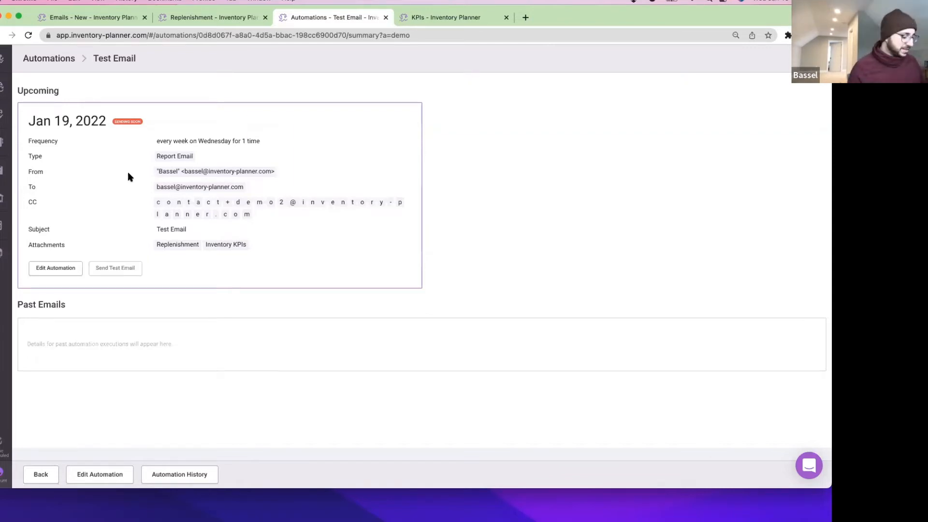
pyautogui.press('super+shift+4')
pyautogui.moveTo(649, 422); pyautogui.dragTo(1, 44)
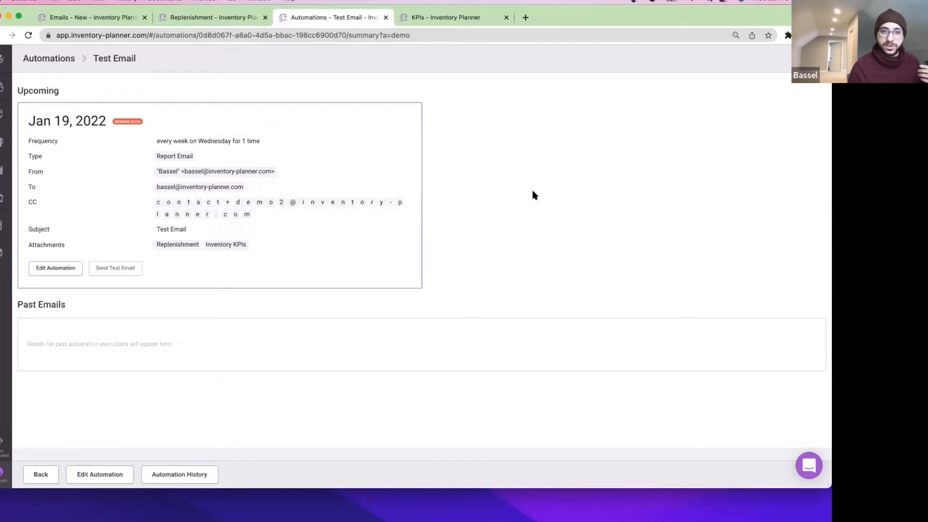
pyautogui.press('super+r')
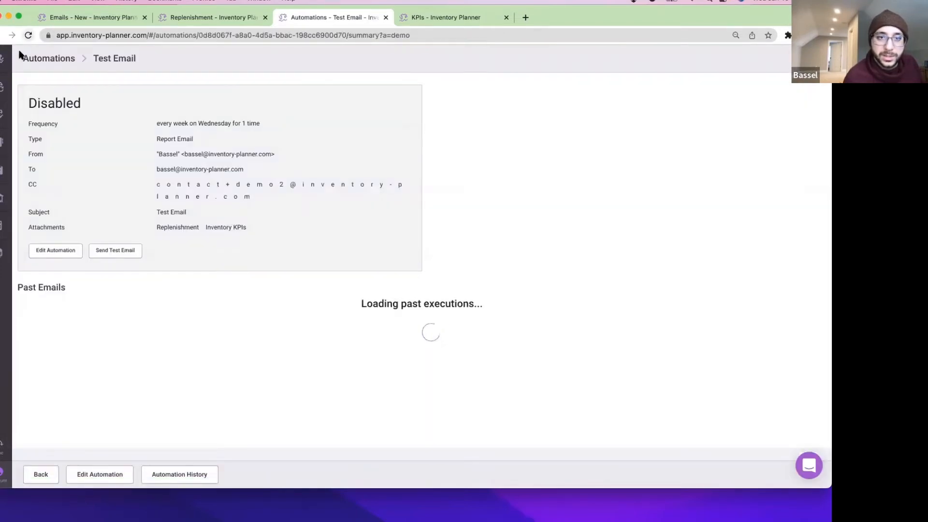
# Go to Account > Automations and reopen the Test Email automation summary.
pyautogui.click(2, 475)
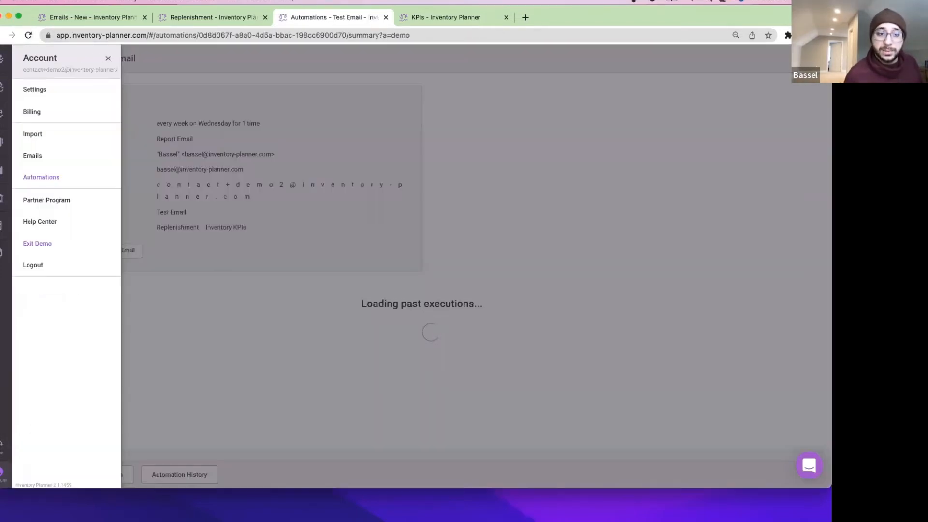
pyautogui.click(68, 180)
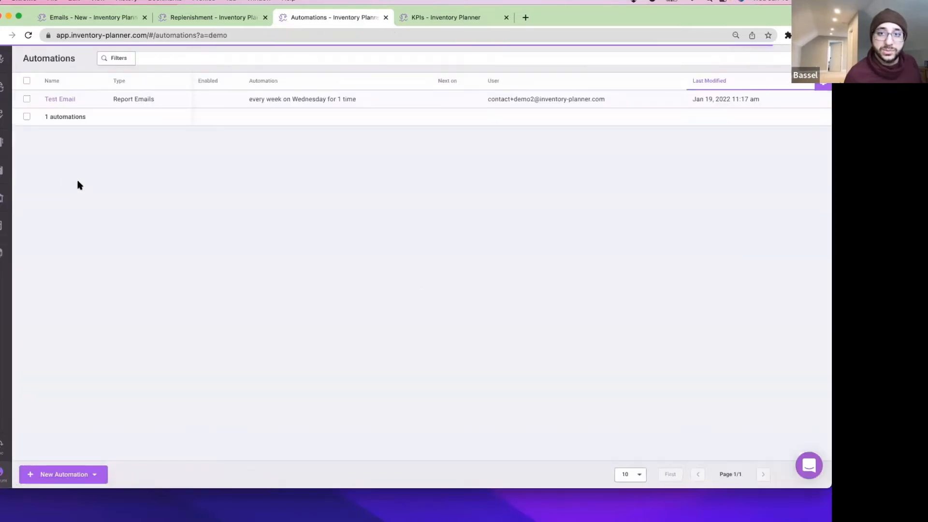
pyautogui.click(62, 99)
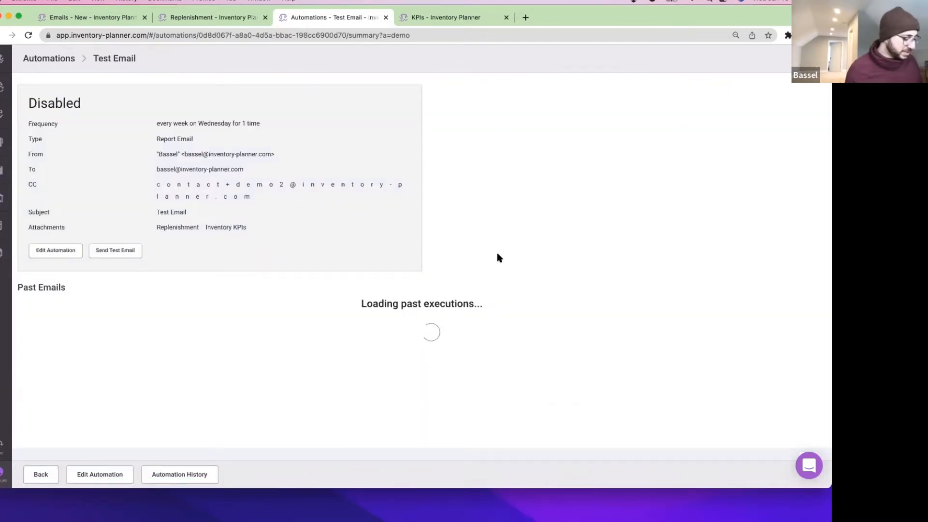
# Reload the Test Email summary several times, then dock the Replenishment window as a fifth tab.
pyautogui.press('super+r')
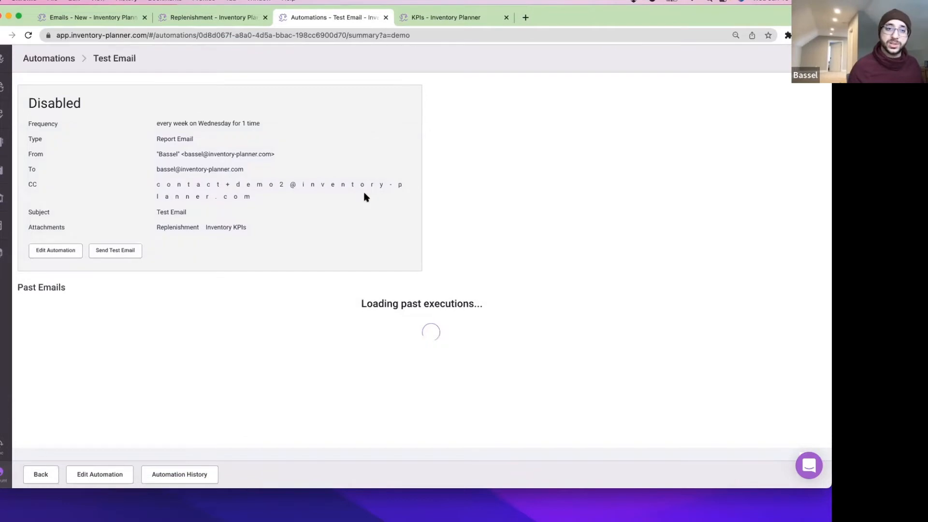
pyautogui.press('super+r')
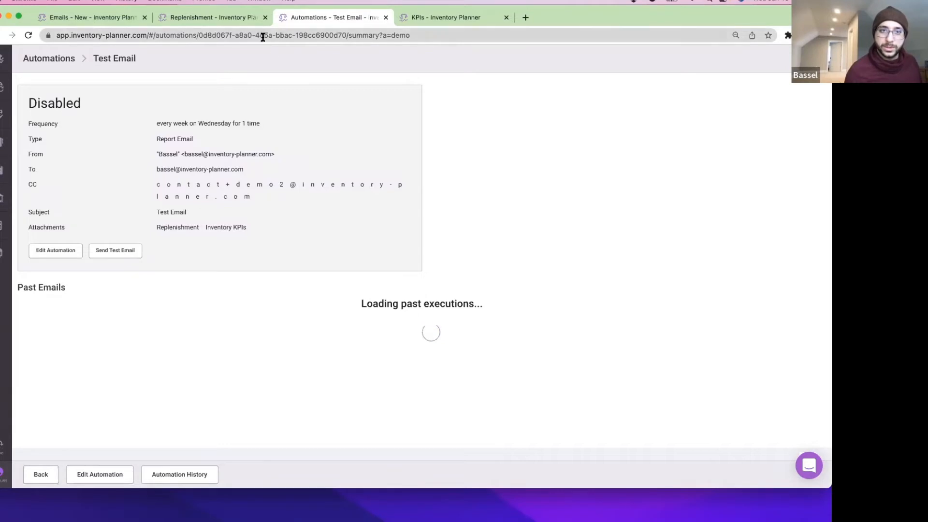
pyautogui.click(300, 35)
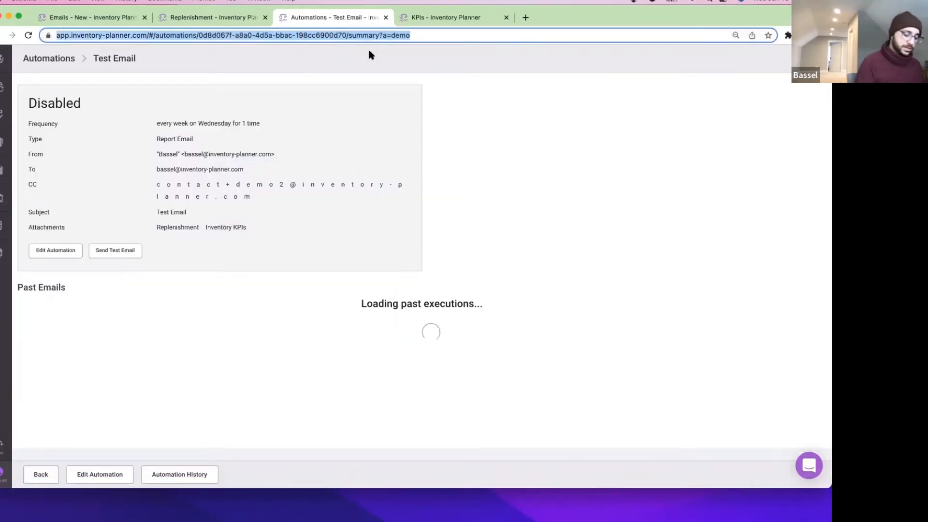
pyautogui.press('Return')
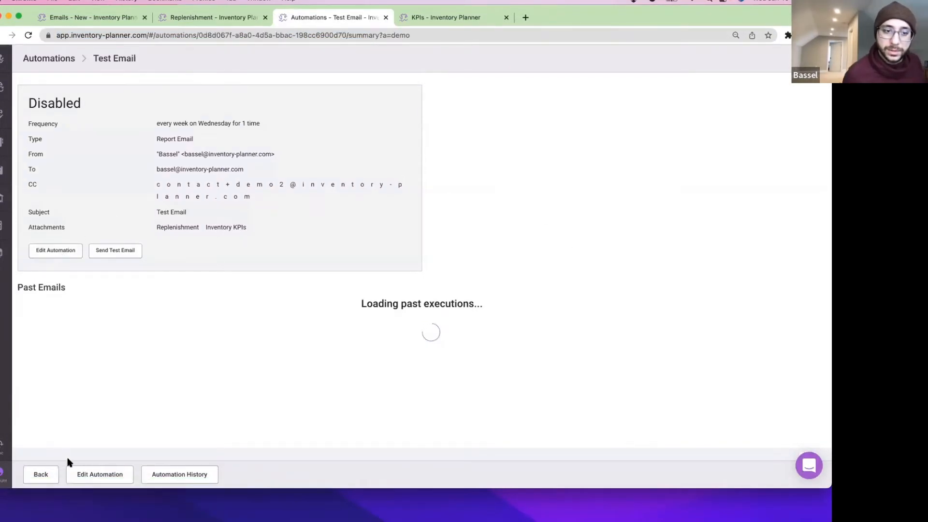
pyautogui.click(343, 35)
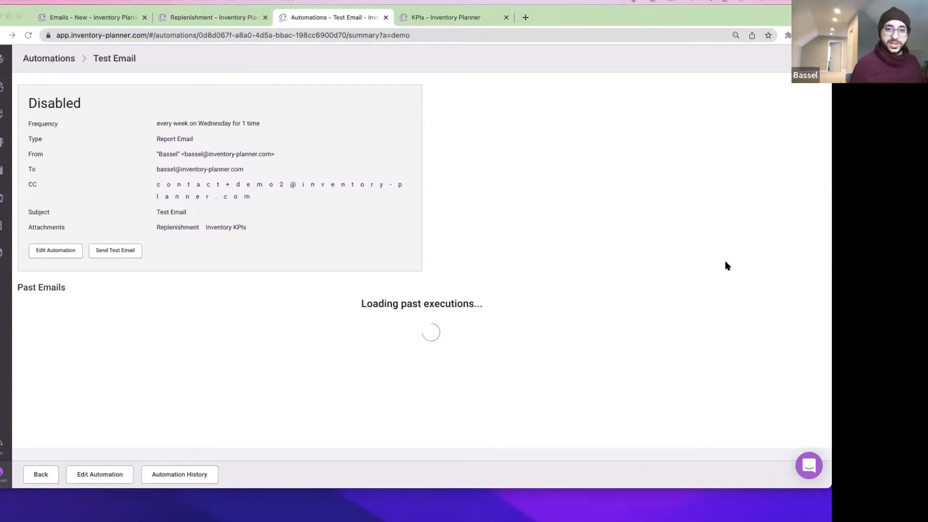
pyautogui.click(355, 35)
pyautogui.press('Return')
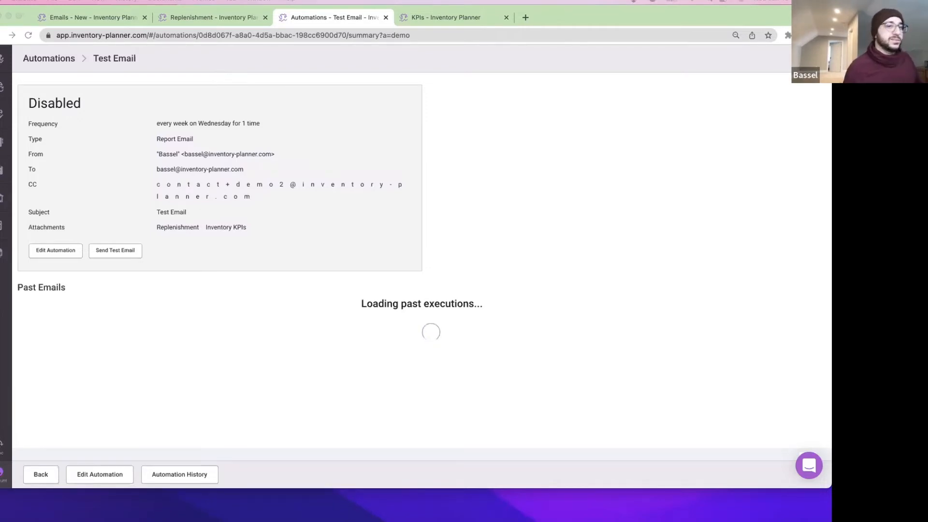
pyautogui.moveTo(529, 123); pyautogui.dragTo(531, 20)
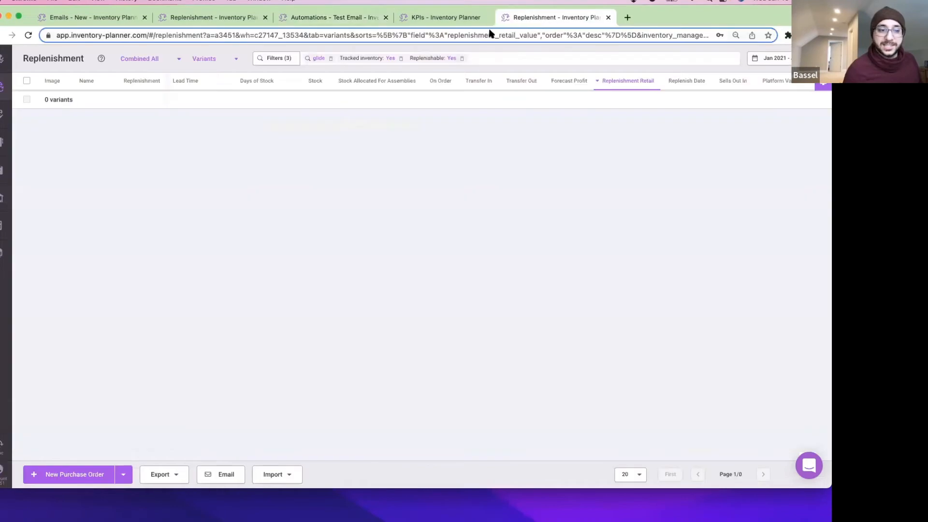
# Open the Replenishment report, group it by Categories, and start an email of it.
pyautogui.click(2, 86)
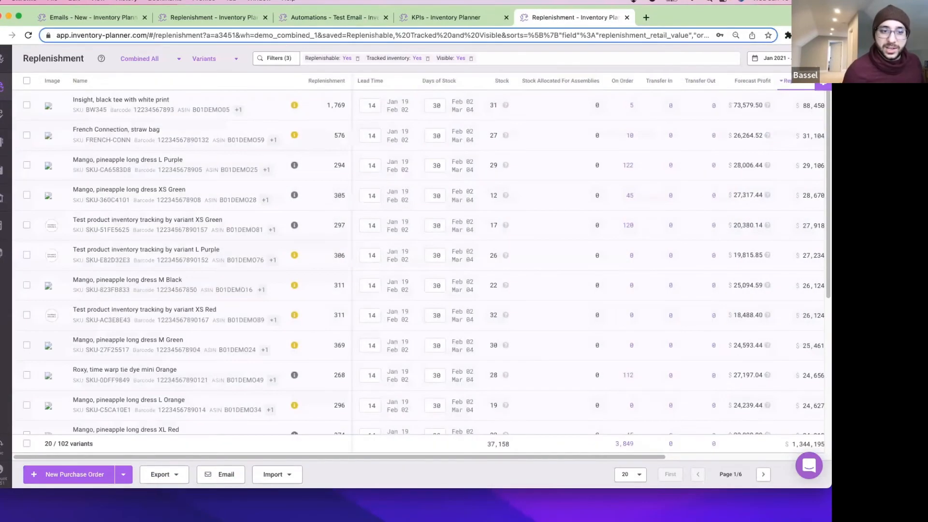
pyautogui.click(1, 472)
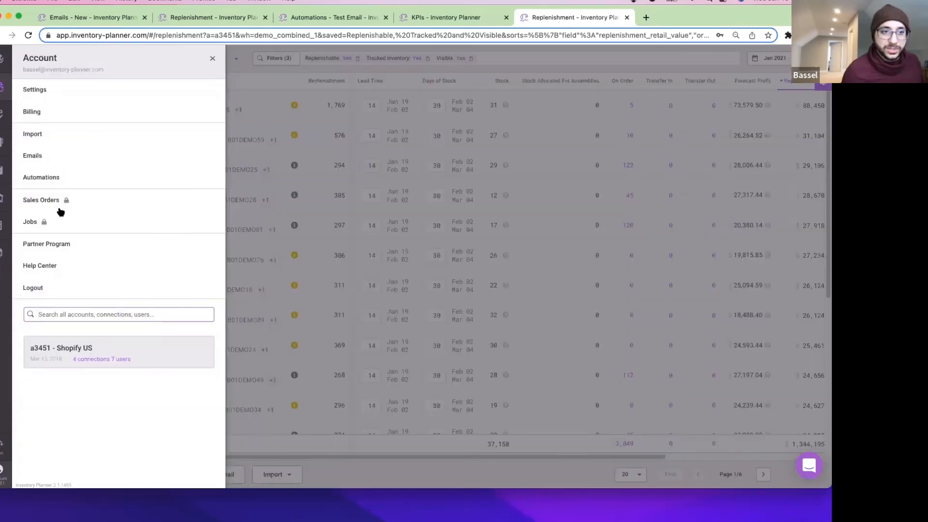
pyautogui.click(244, 112)
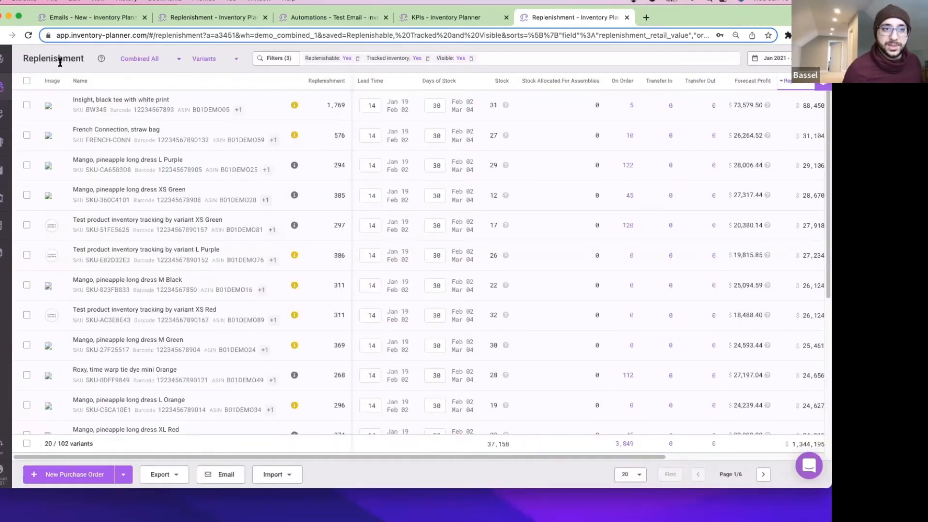
pyautogui.click(216, 59)
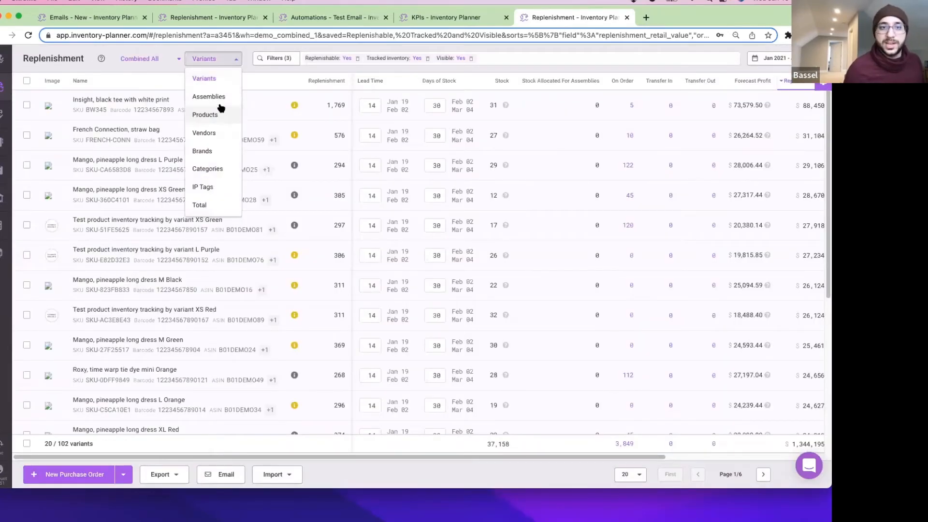
pyautogui.click(220, 168)
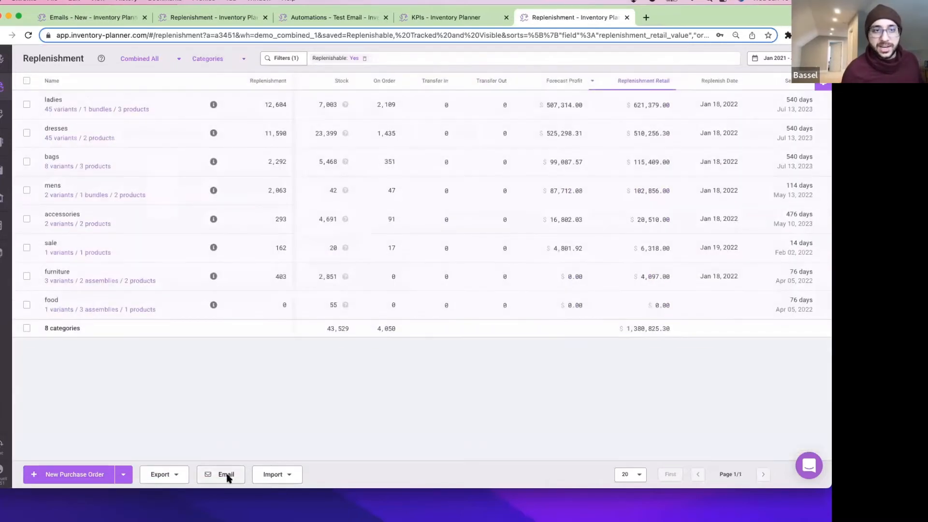
pyautogui.click(225, 476)
# Attach the Inventory KPIs report to the email, grouped by Categories.
pyautogui.click(84, 258)
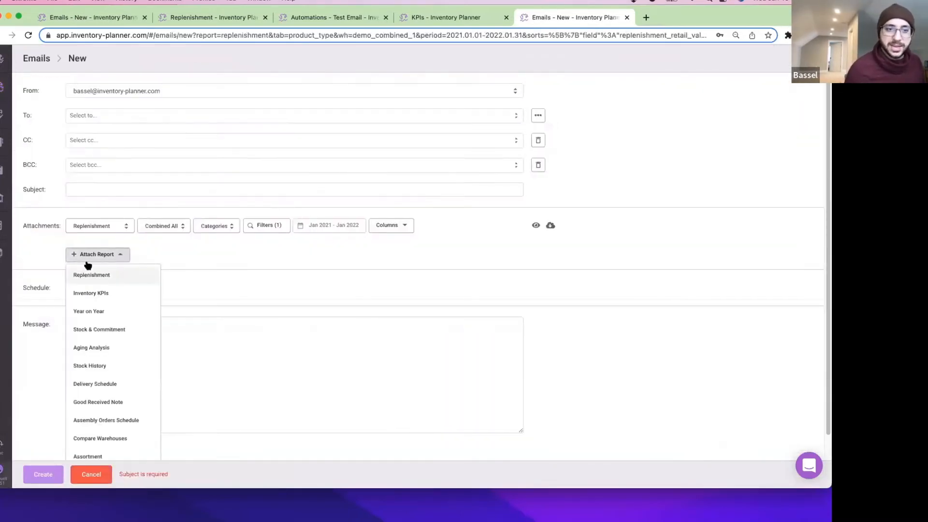
pyautogui.click(100, 292)
pyautogui.click(221, 250)
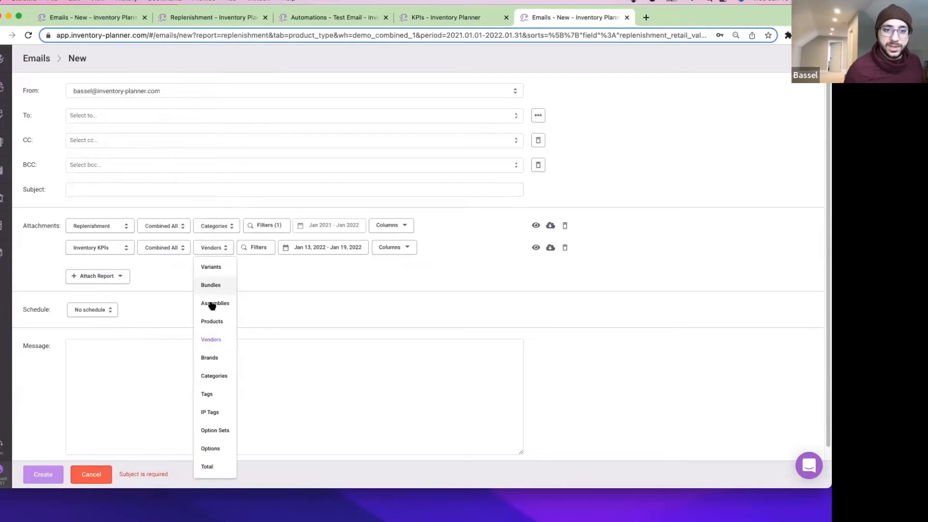
pyautogui.click(223, 375)
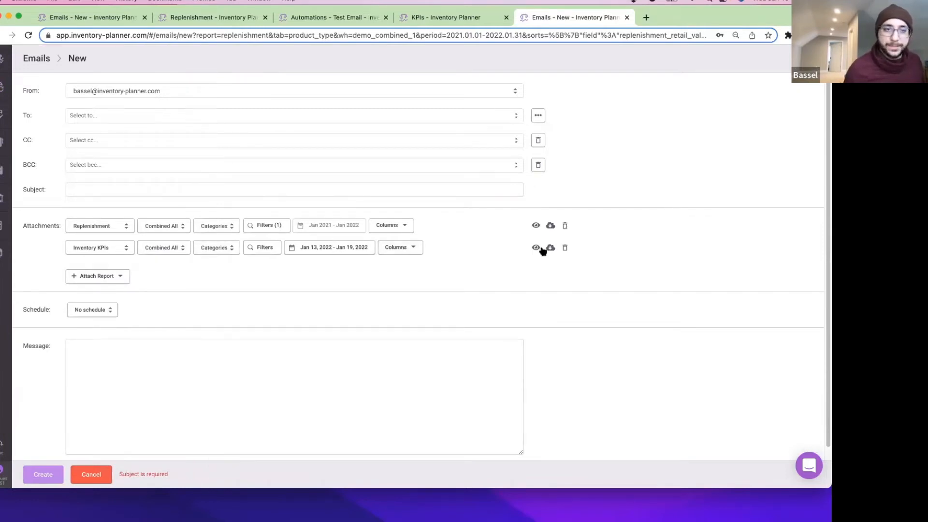
# Create a named sender address and enter the recipient's e-mail address.
pyautogui.click(199, 113)
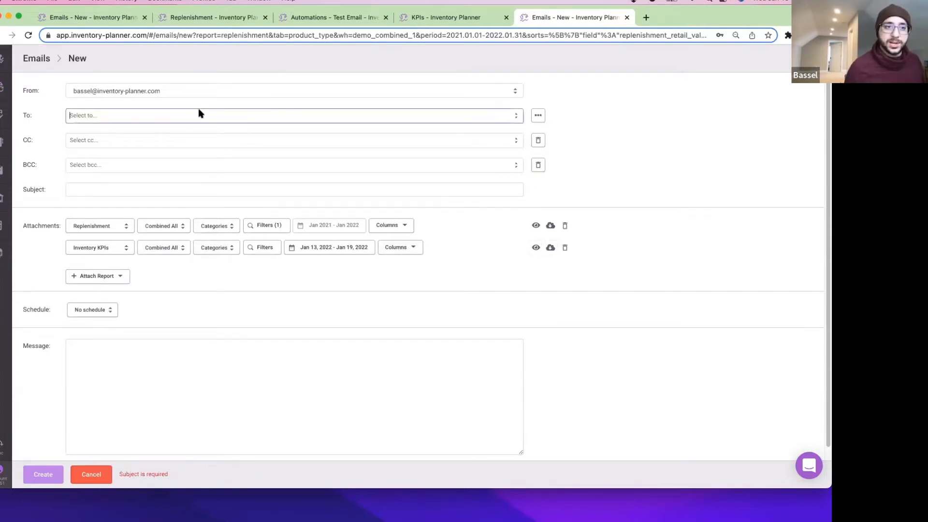
pyautogui.click(176, 93)
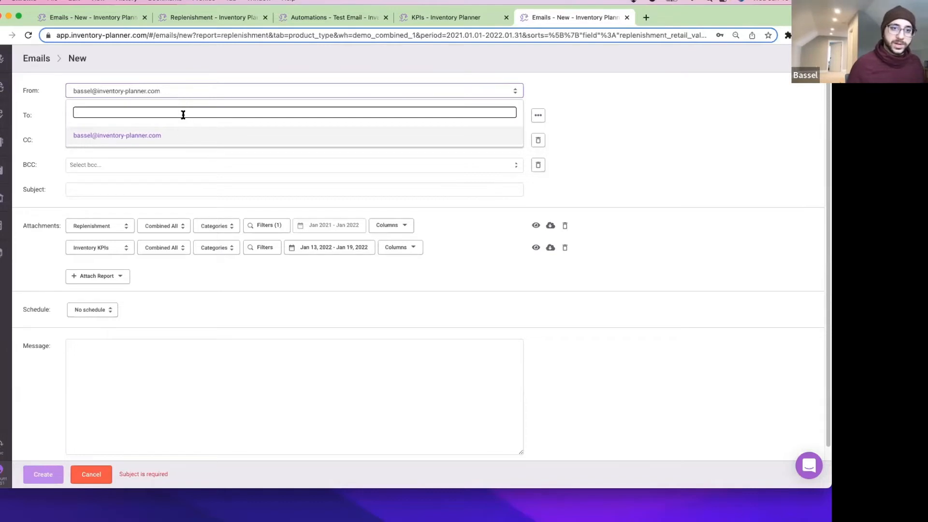
pyautogui.write('"Bassel"')
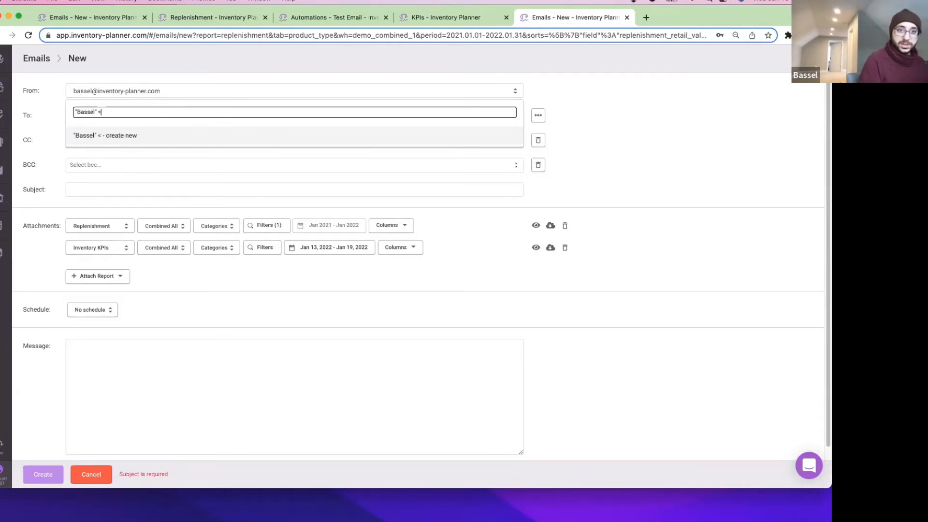
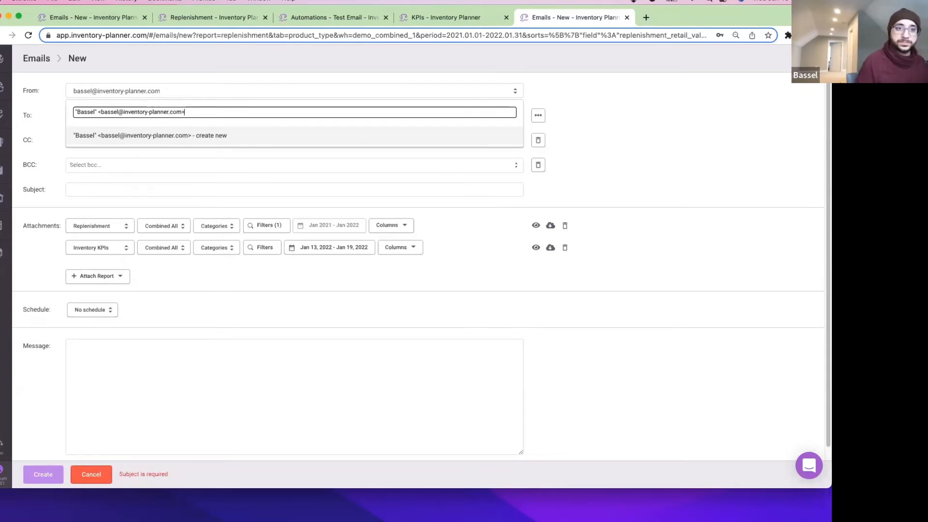
pyautogui.click(181, 136)
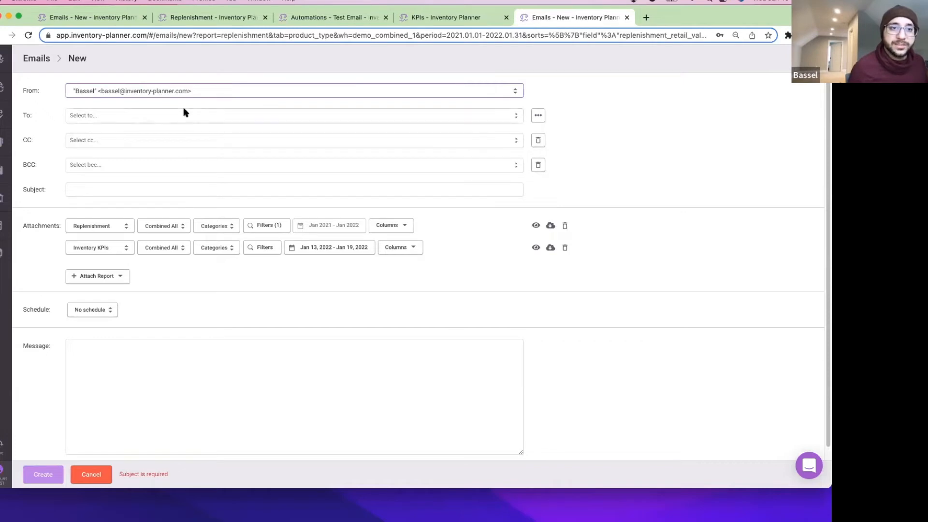
pyautogui.click(148, 118)
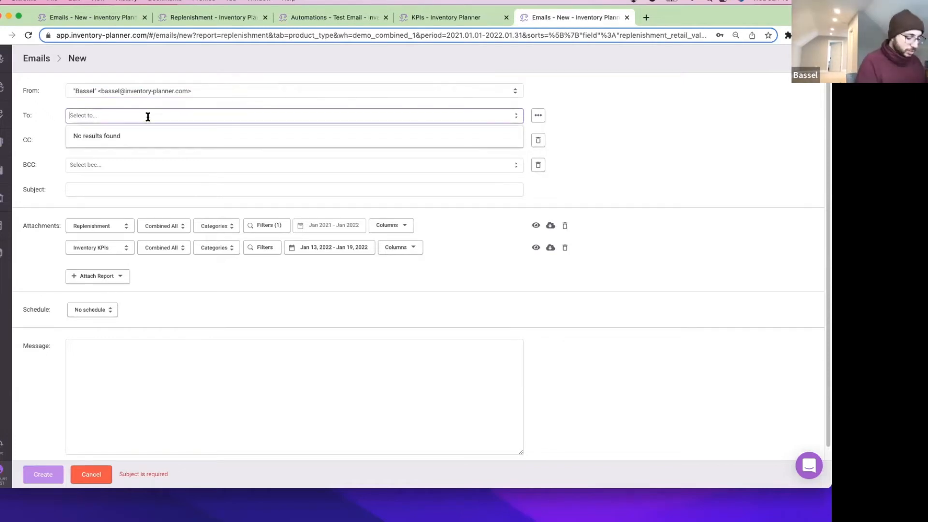
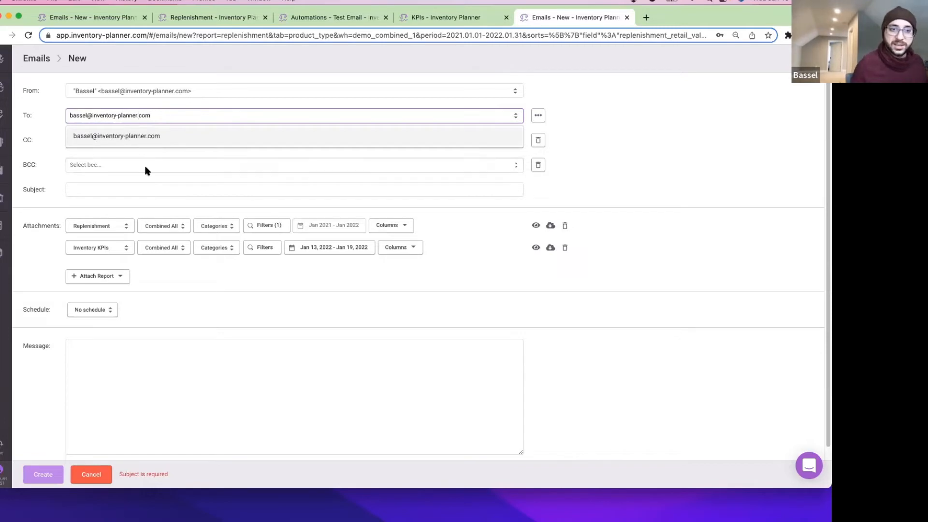
# Give the email the subject 'Test!' and the message 'This is a Test!'.
pyautogui.click(146, 187)
pyautogui.write('Test!')
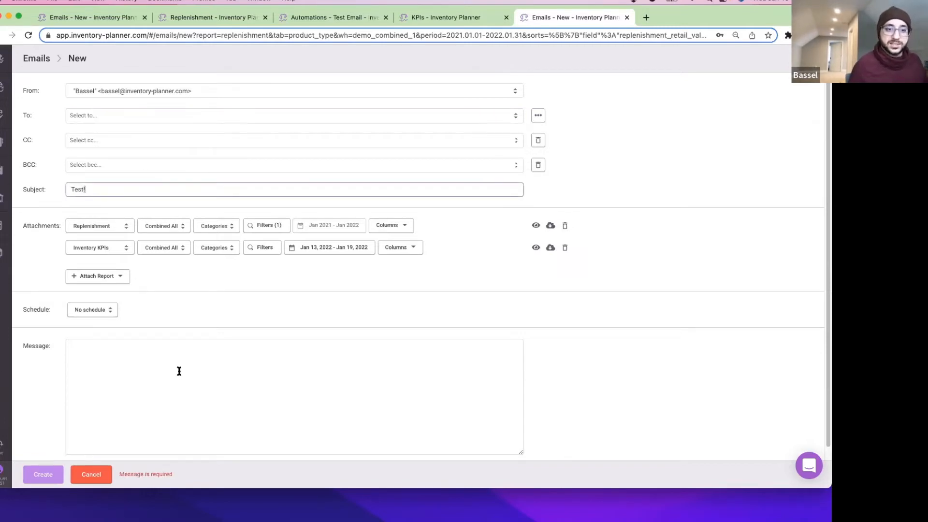
pyautogui.click(179, 372)
pyautogui.write('This is a Tes')
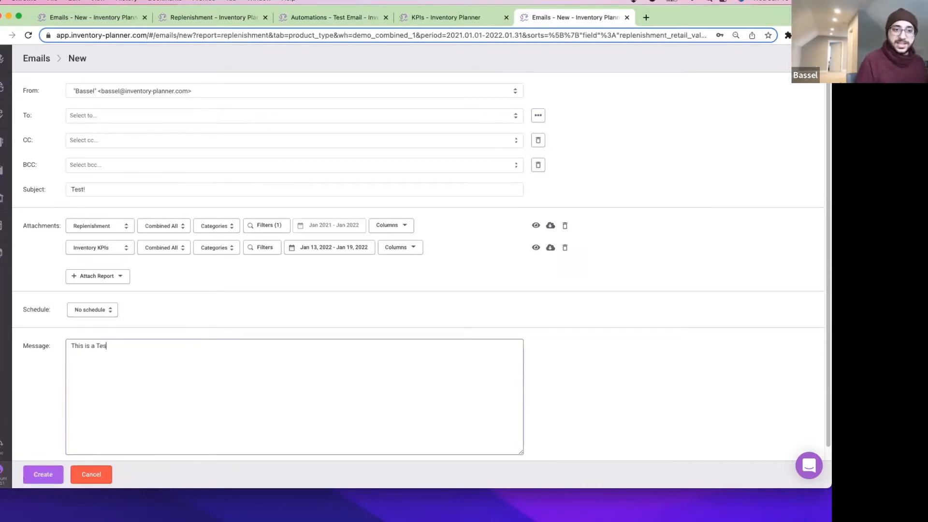
pyautogui.write('t!')
pyautogui.click(267, 271)
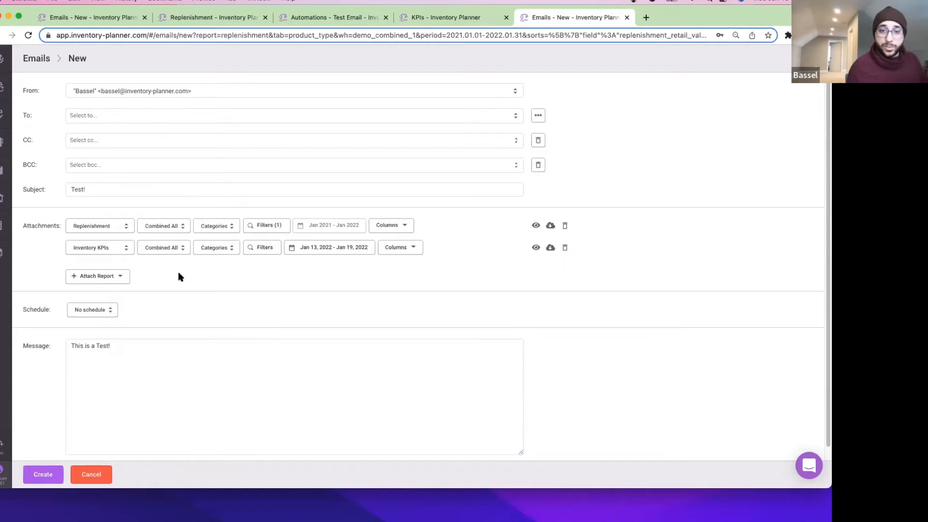
# Schedule the email weekly on Wednesday with no end, and create the Test! automation.
pyautogui.click(103, 308)
pyautogui.click(100, 365)
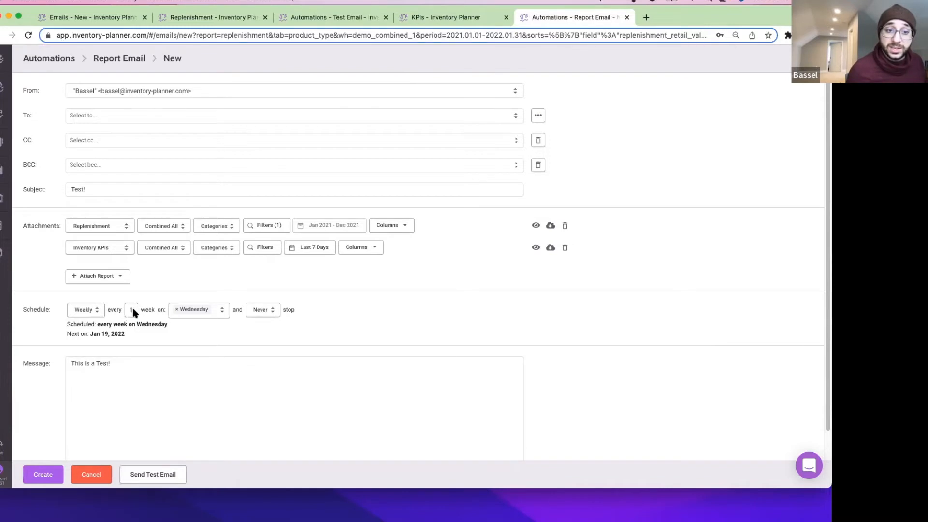
pyautogui.click(269, 313)
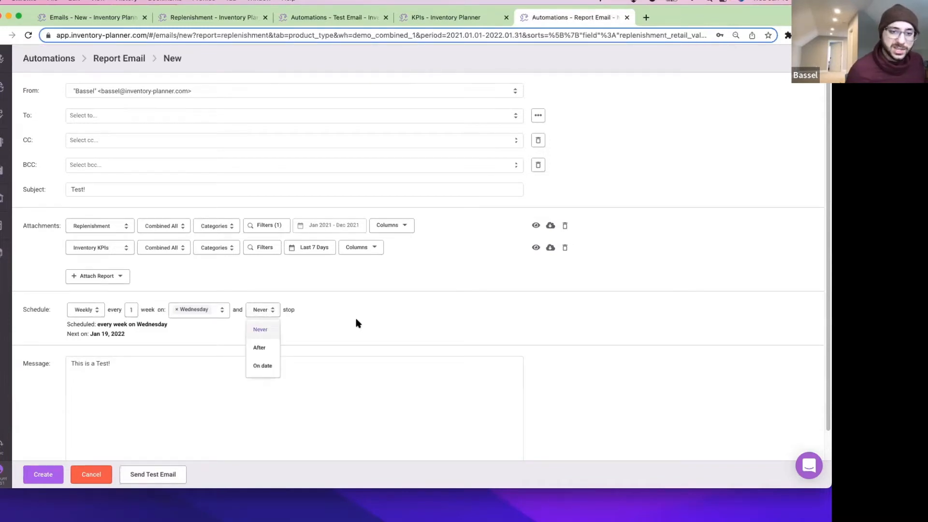
pyautogui.click(358, 321)
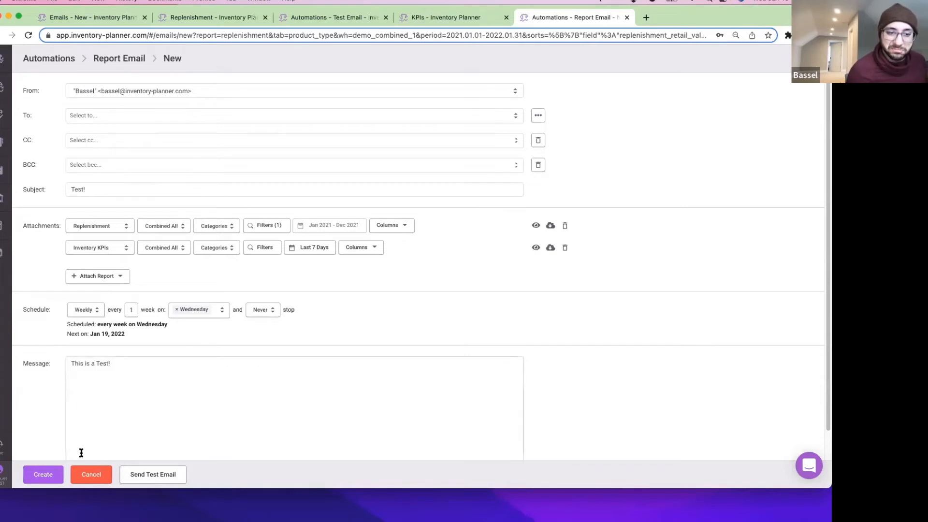
pyautogui.scroll(-1, 81, 453)
pyautogui.click(43, 474)
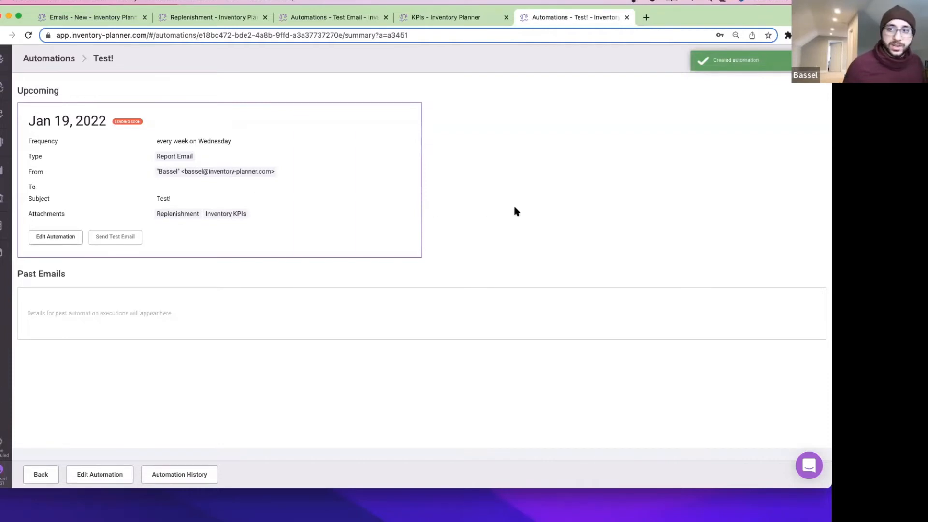
# Reload the Test! summary and review its Past Emails run on Jan 19, 2022.
pyautogui.press('super+r')
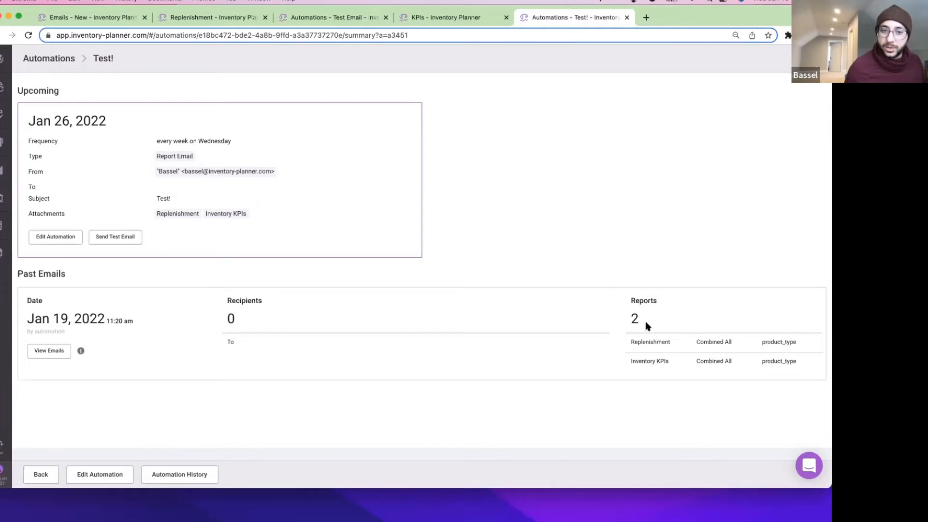
pyautogui.moveTo(80, 352)
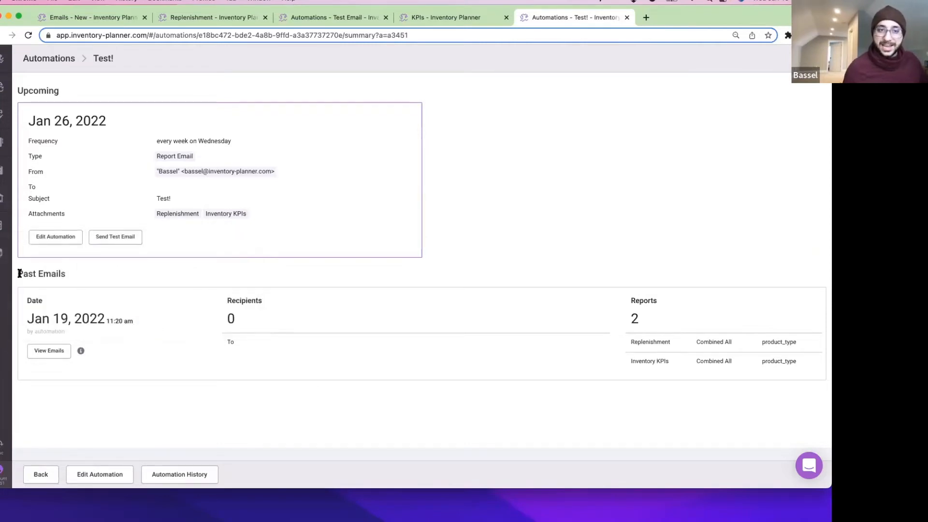
pyautogui.moveTo(20, 275); pyautogui.dragTo(70, 278)
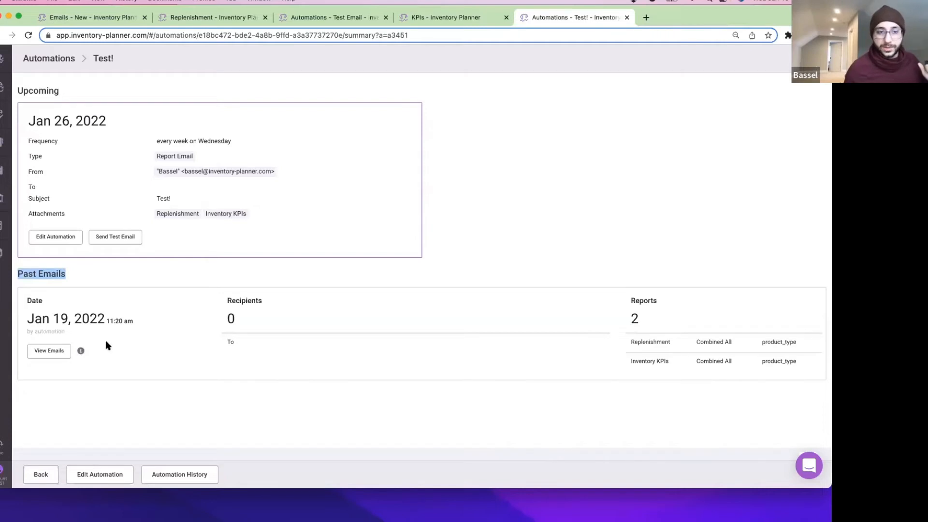
pyautogui.click(141, 289)
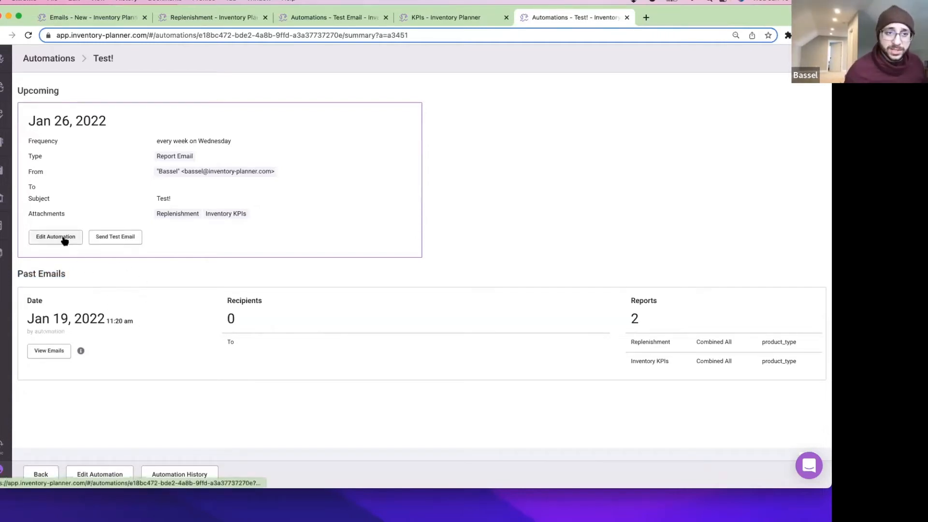
pyautogui.moveTo(61, 239)
pyautogui.mouseDown()
pyautogui.moveTo(104, 311)
pyautogui.moveTo(121, 258)
pyautogui.mouseUp()
# Open the Send Test Email dialog, look at recipients, and cancel without sending.
pyautogui.click(123, 238)
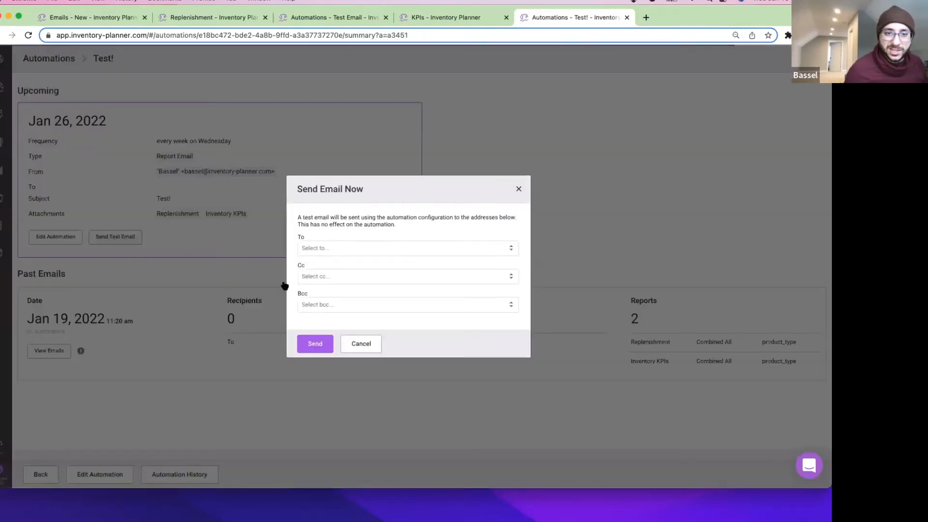
pyautogui.click(337, 248)
pyautogui.click(349, 339)
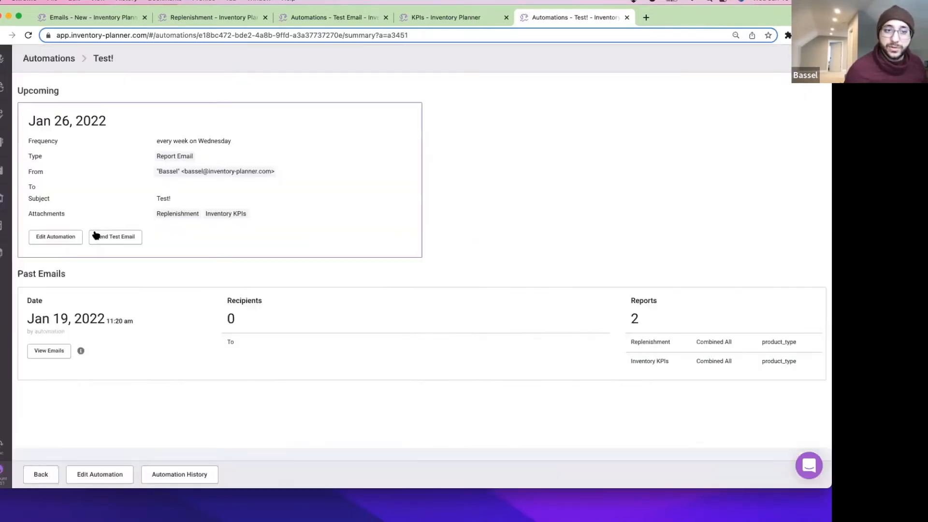
# View the Edit Automation form and Automation History, then return to the summary.
pyautogui.click(61, 236)
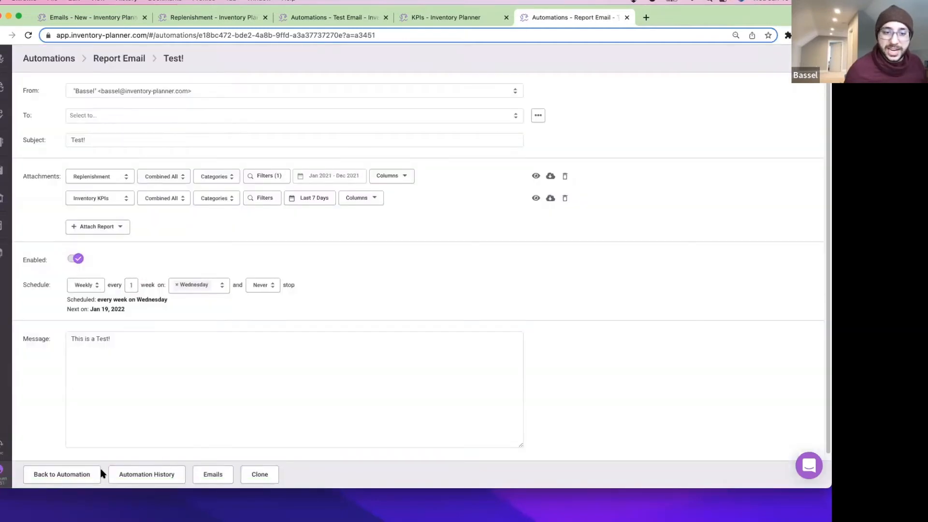
pyautogui.click(164, 474)
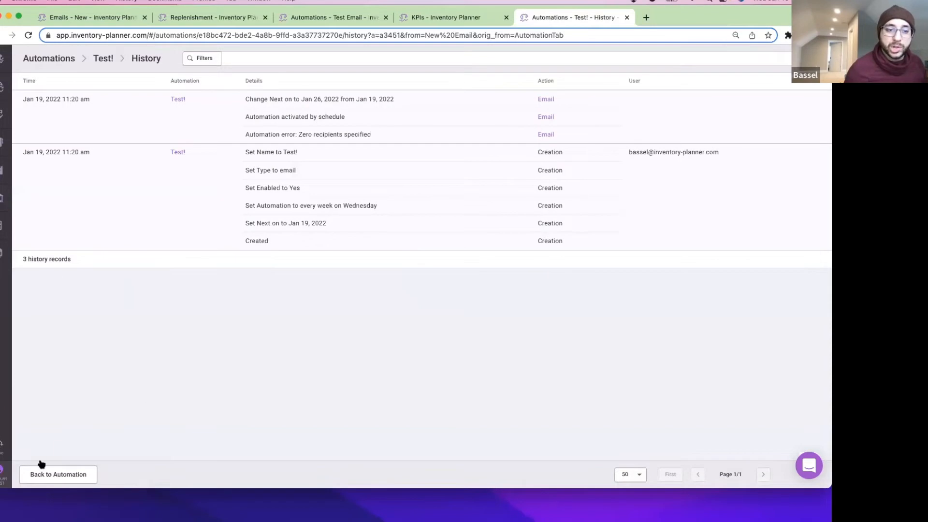
pyautogui.click(60, 478)
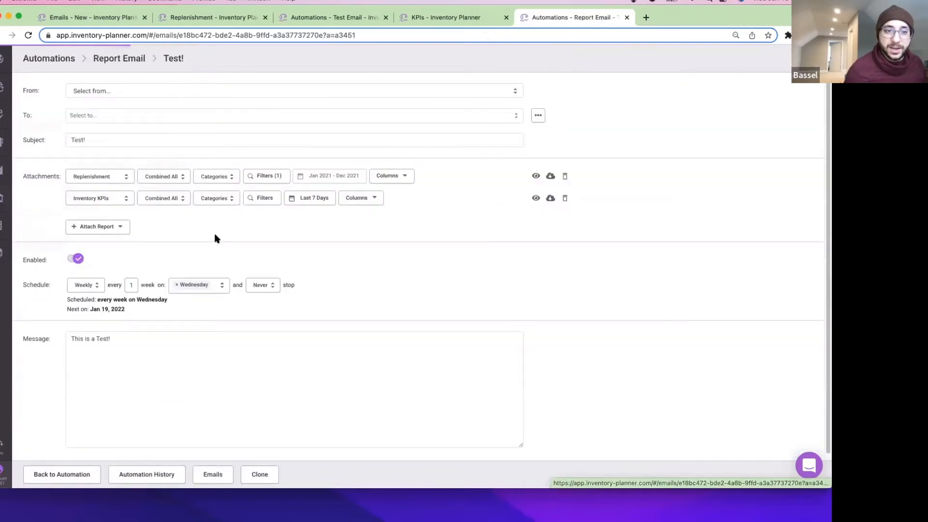
pyautogui.click(62, 474)
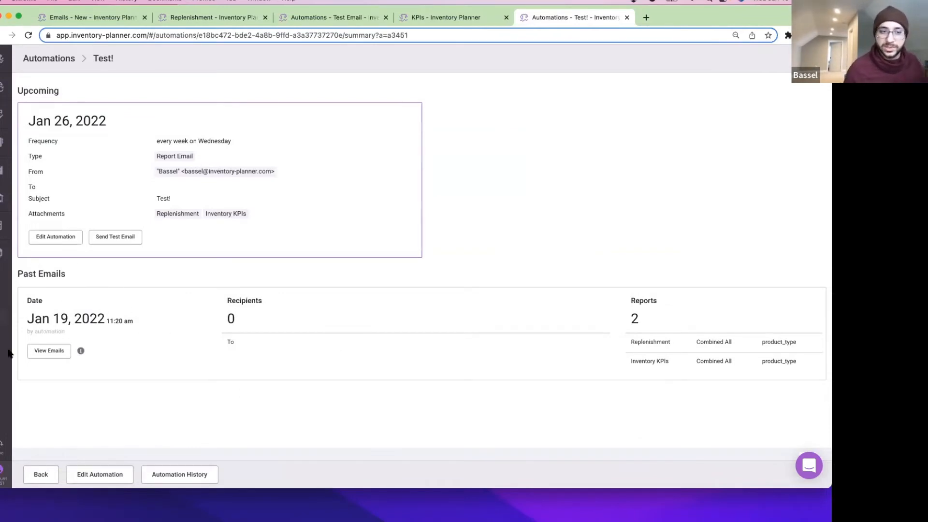
pyautogui.click(3, 471)
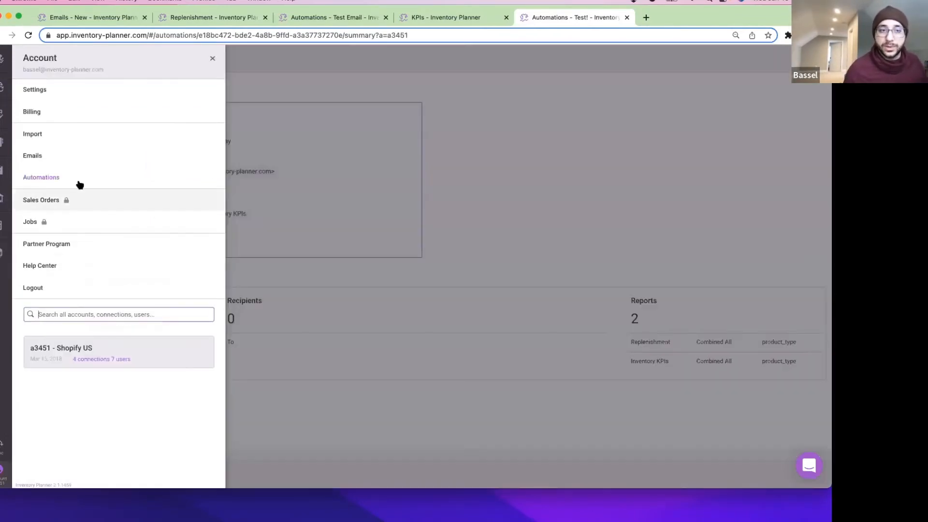
# Visit the sent Emails list, close the account panel, and go back to the Test! summary.
pyautogui.click(87, 156)
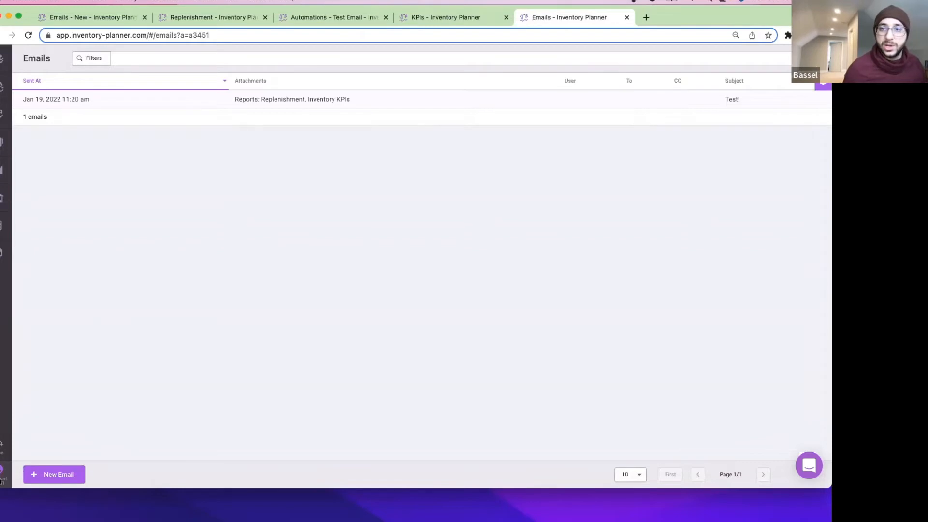
pyautogui.click(2, 473)
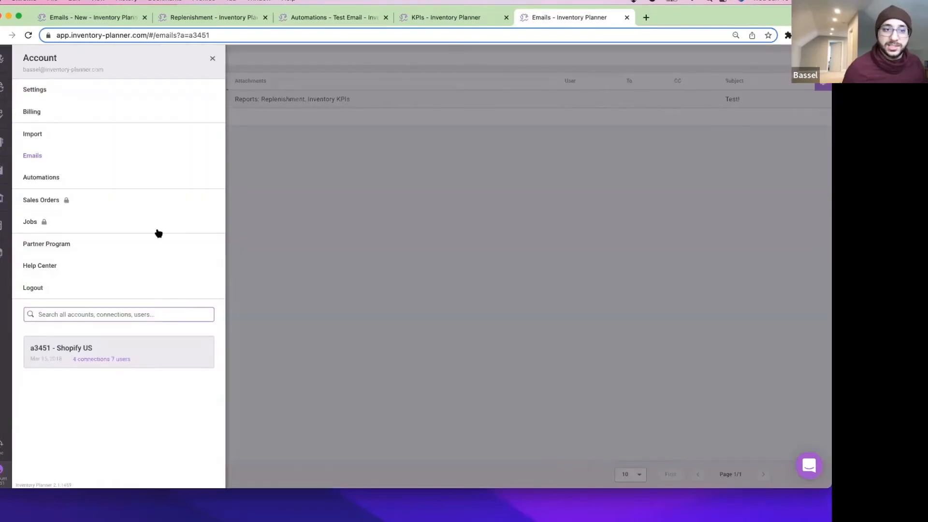
pyautogui.click(334, 205)
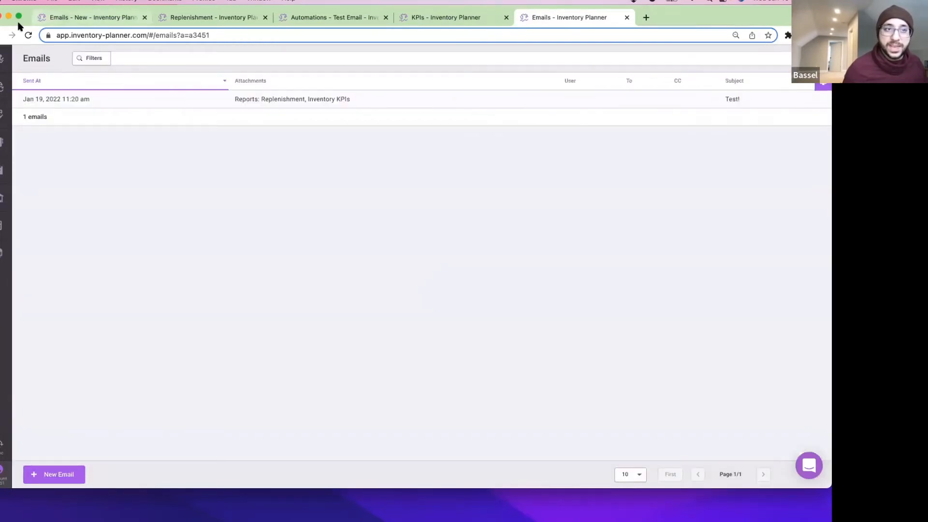
pyautogui.click(2, 35)
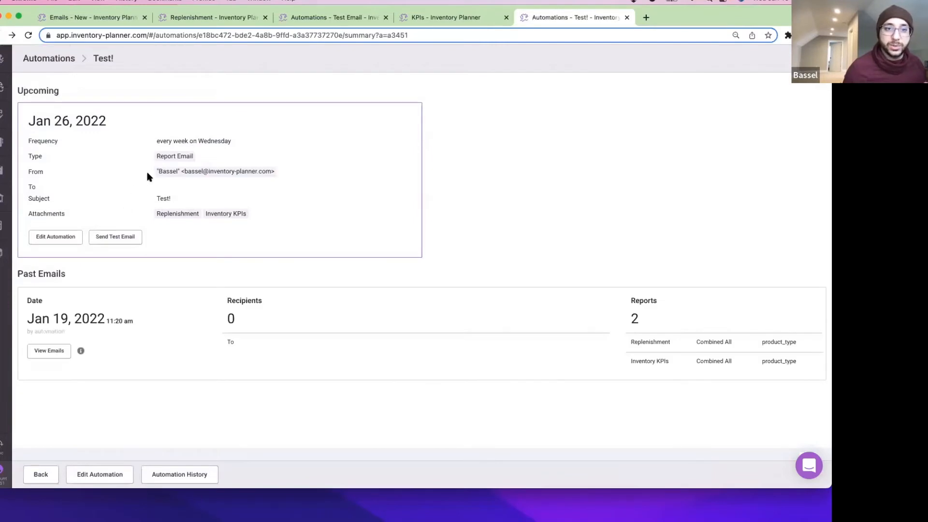
# Add the recipient's e-mail address to the Test! automation and save it.
pyautogui.click(70, 233)
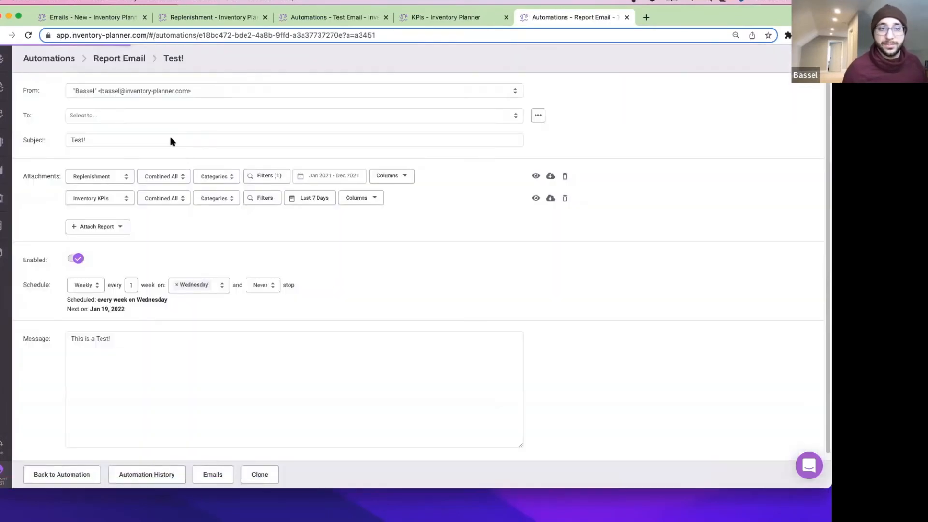
pyautogui.click(169, 115)
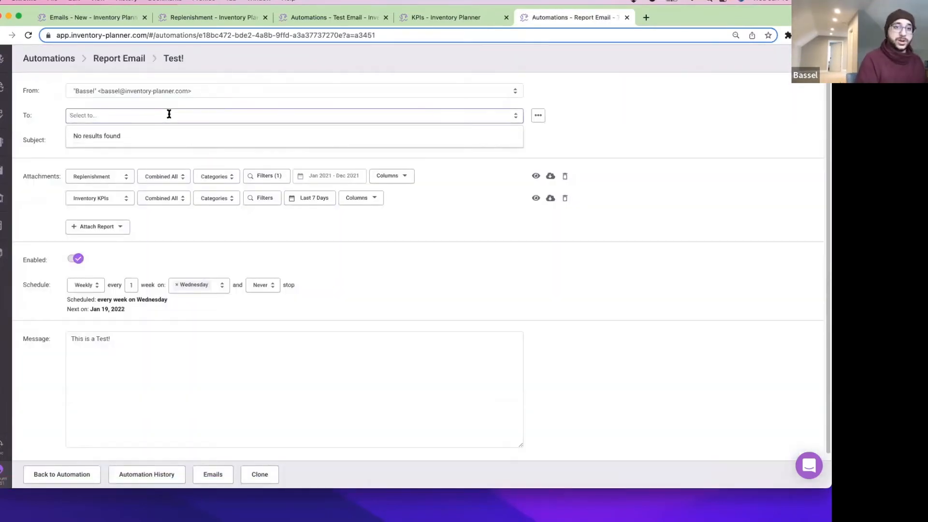
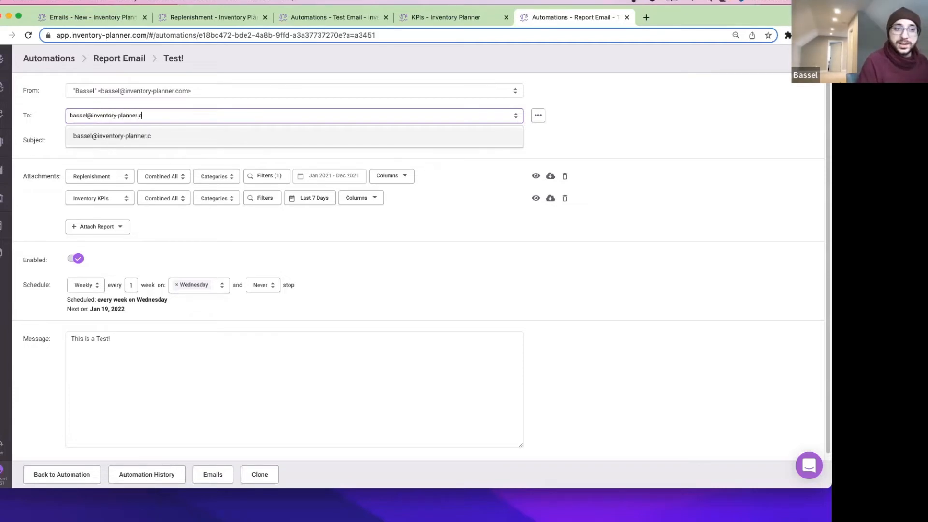
pyautogui.click(177, 138)
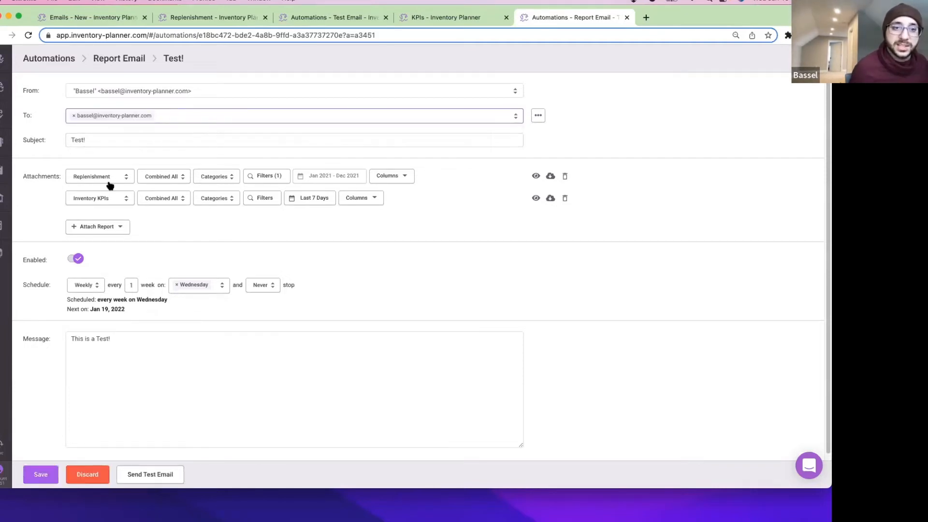
pyautogui.click(49, 477)
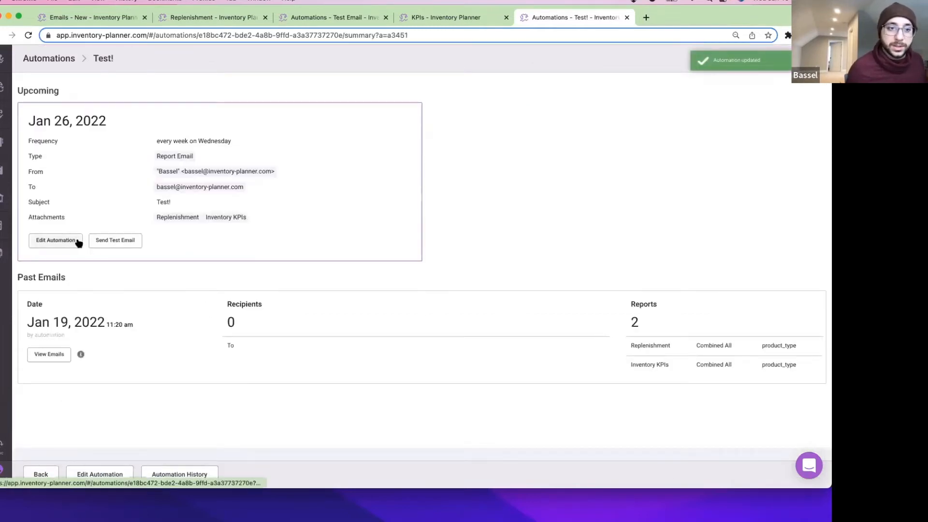
# Send a test email to that recipient and check it under Past Emails.
pyautogui.click(109, 244)
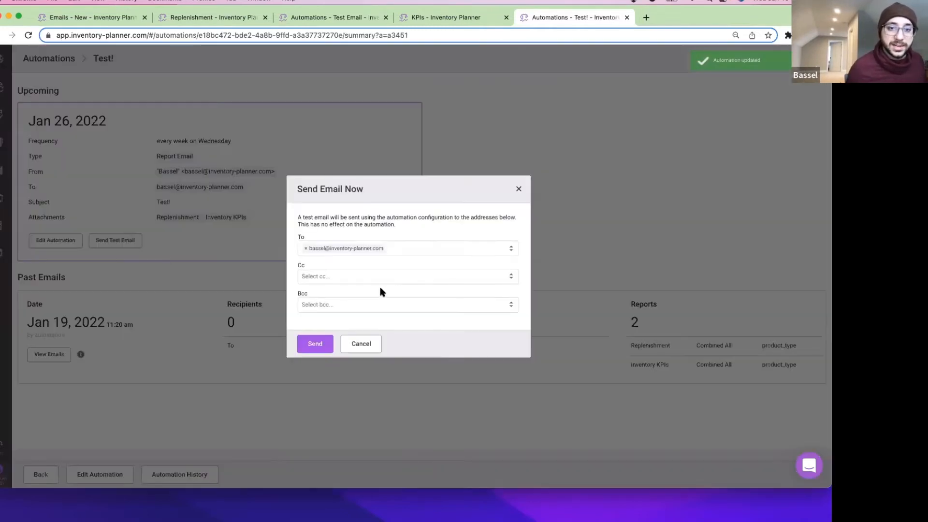
pyautogui.click(314, 344)
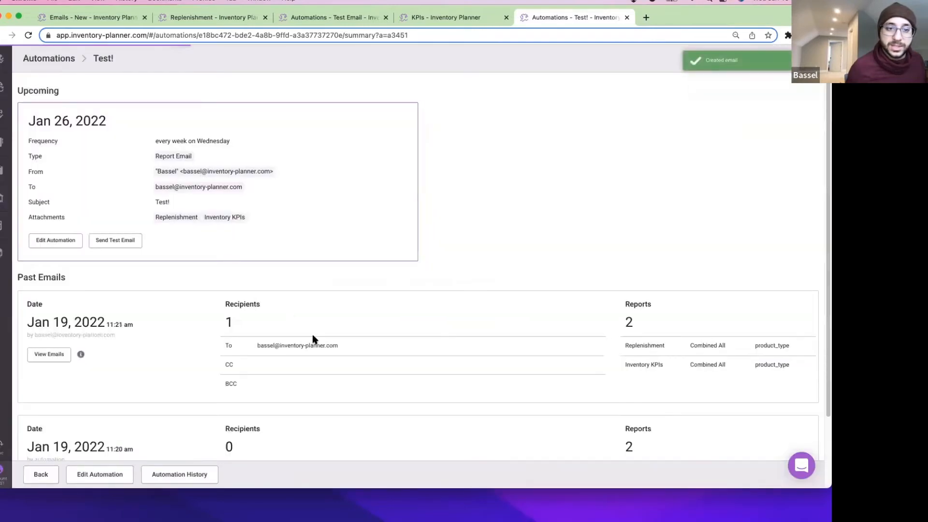
pyautogui.scroll(-3, 358, 355)
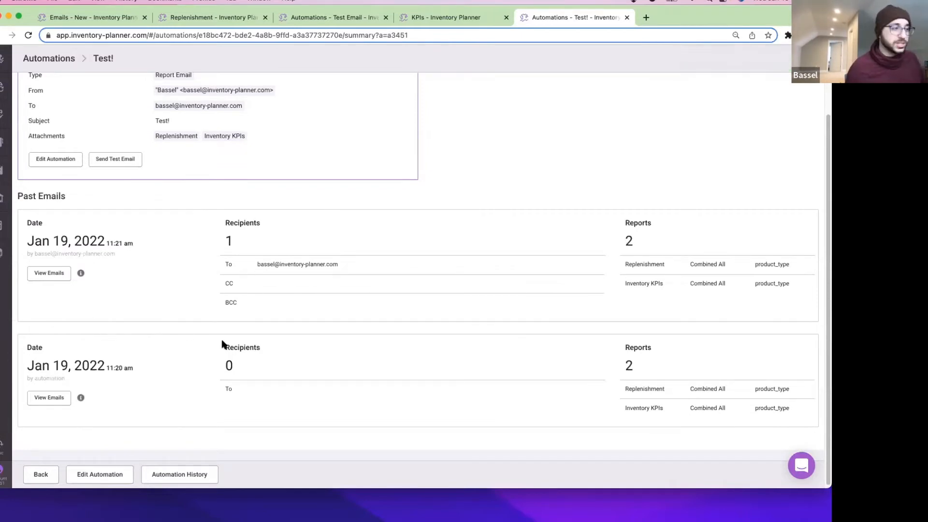
pyautogui.scroll(3, 223, 343)
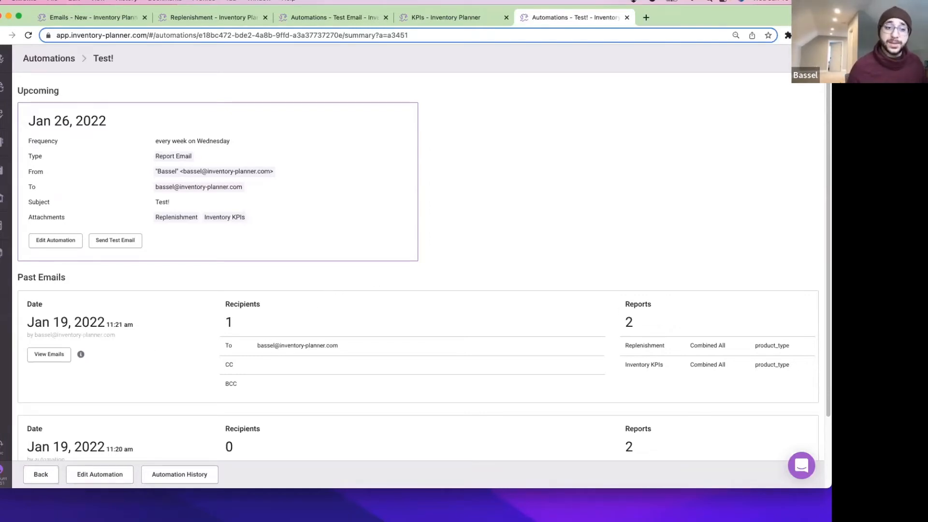
# Go back through the Automations list to the Test! automation and open its edit form.
pyautogui.click(5, 478)
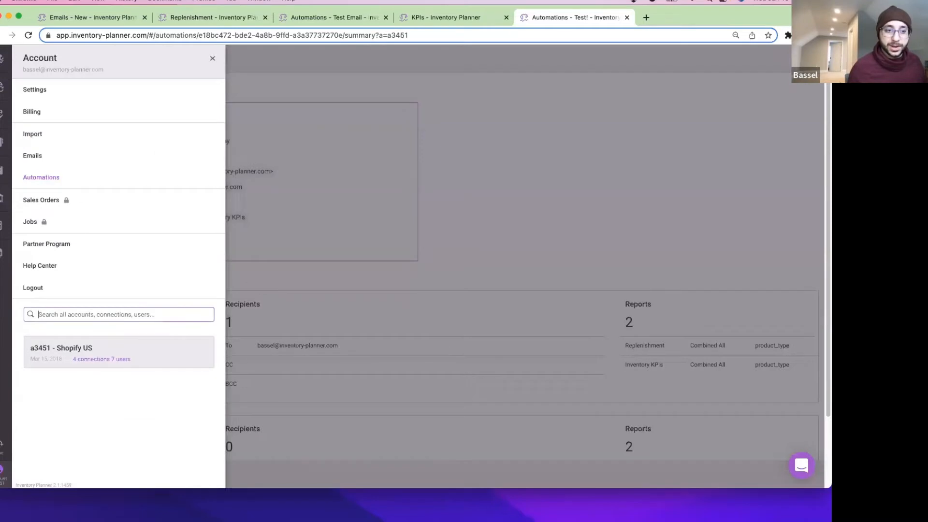
pyautogui.click(118, 179)
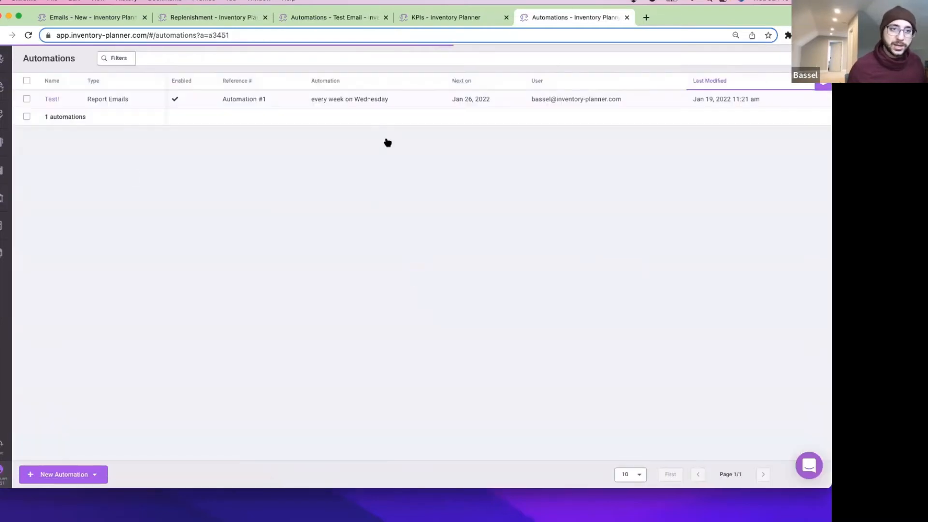
pyautogui.click(52, 99)
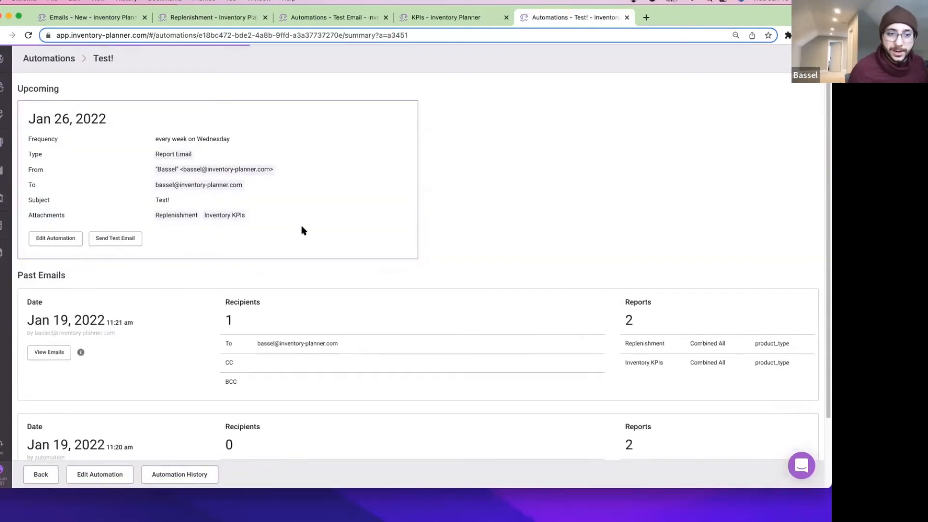
pyautogui.scroll(-1, 82, 340)
pyautogui.scroll(-3, 80, 338)
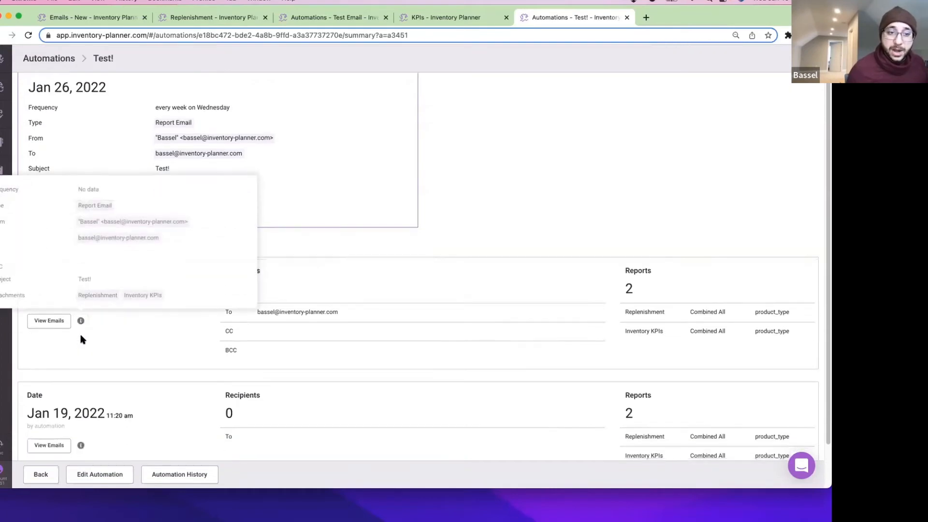
pyautogui.scroll(3, 131, 348)
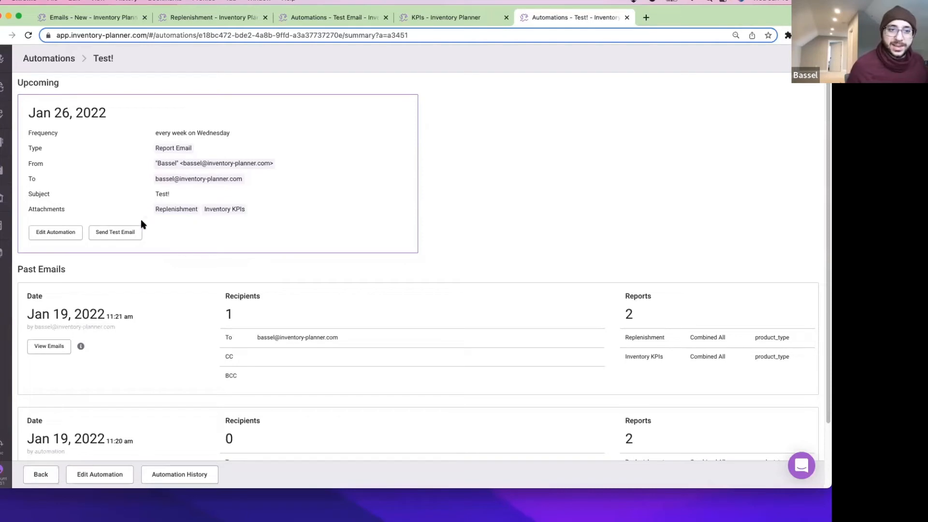
pyautogui.click(62, 233)
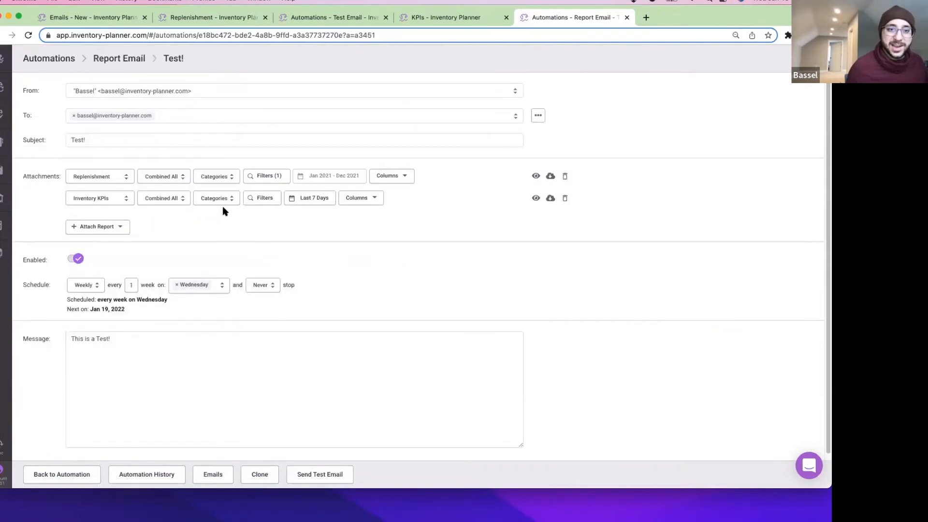
# Set Inventory KPIs to Last 30 Days, remove the Replenishment attachment, and save the automation.
pyautogui.click(318, 199)
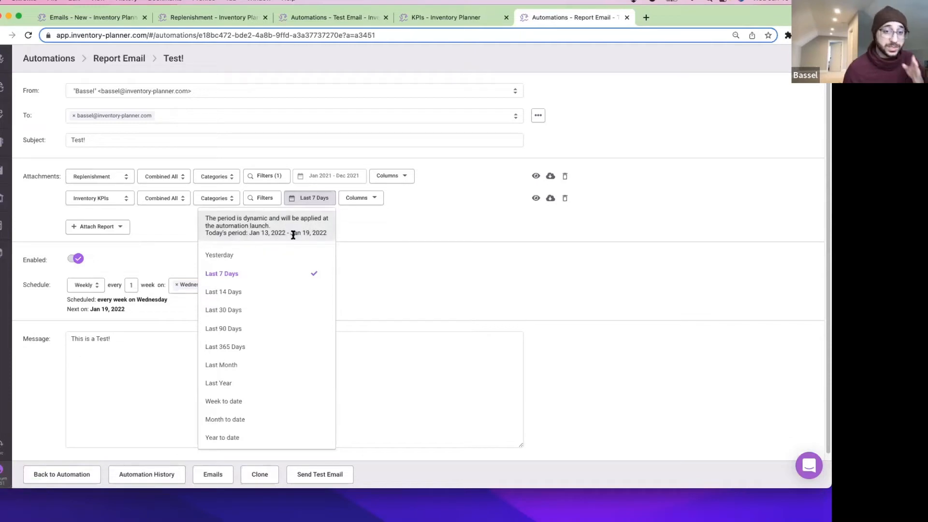
pyautogui.click(240, 310)
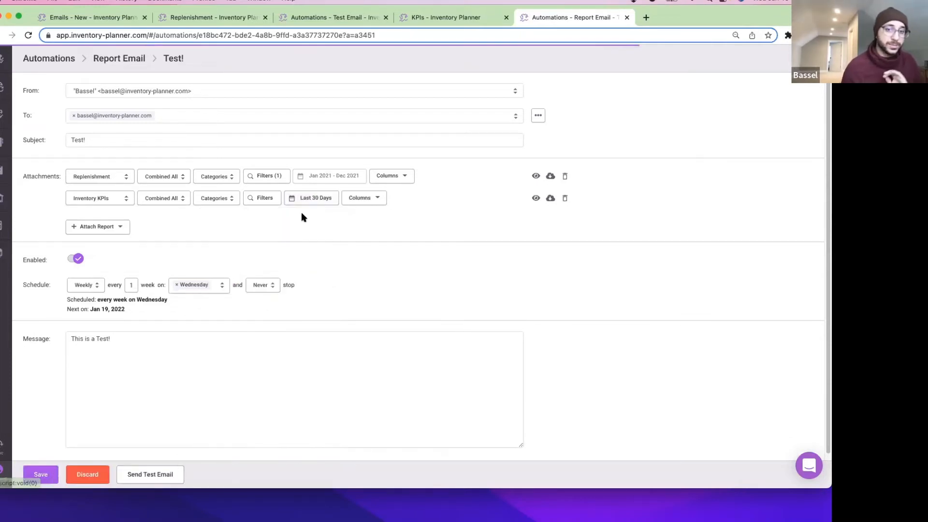
pyautogui.click(313, 199)
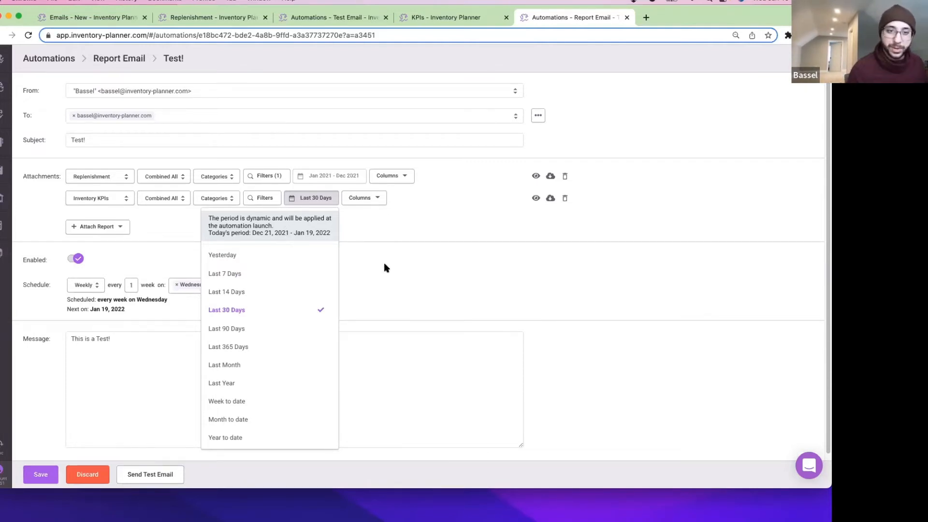
pyautogui.click(469, 232)
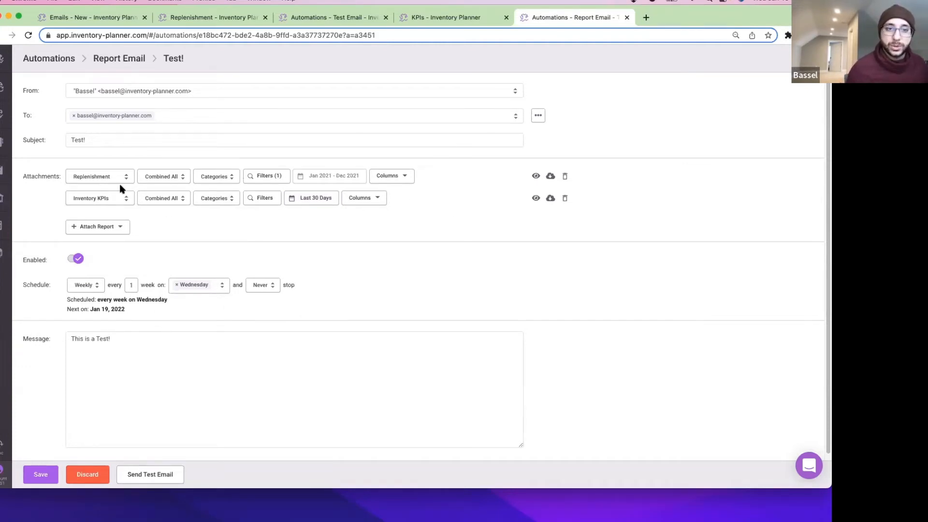
pyautogui.click(565, 178)
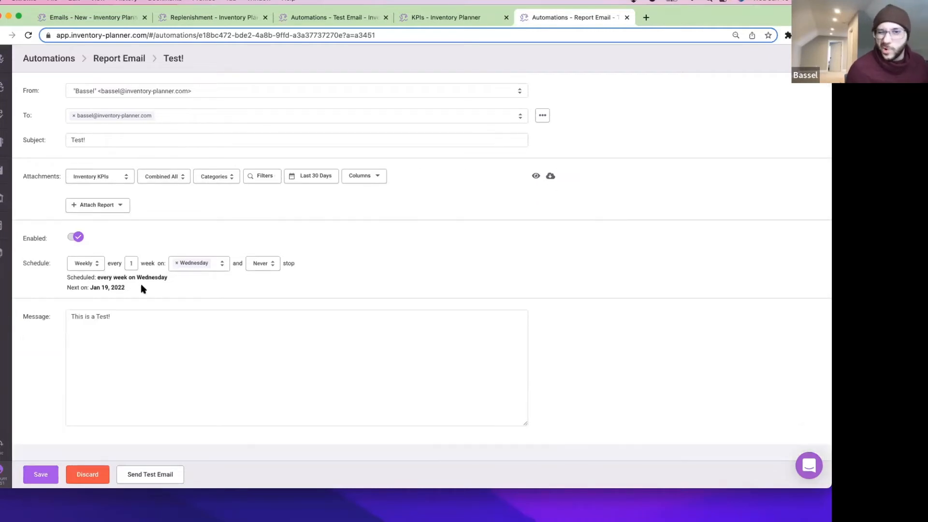
pyautogui.click(41, 474)
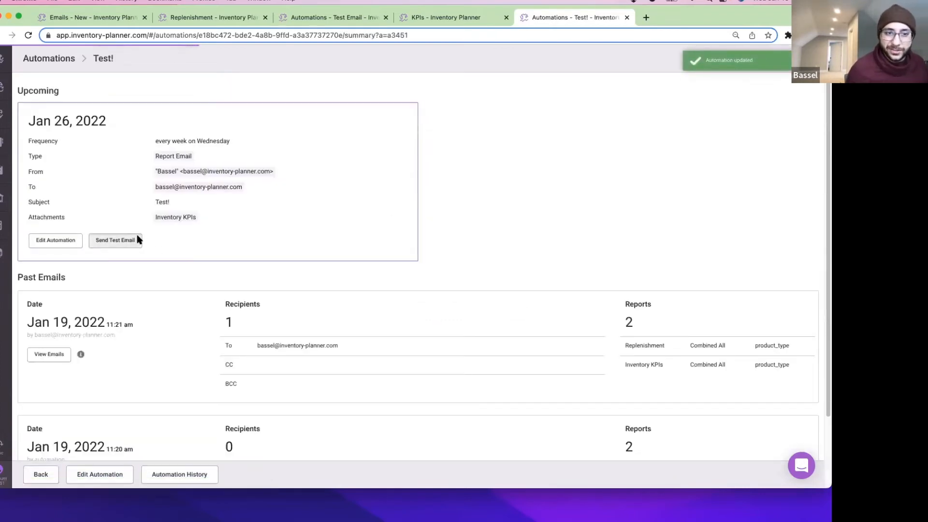
pyautogui.click(136, 240)
pyautogui.click(312, 341)
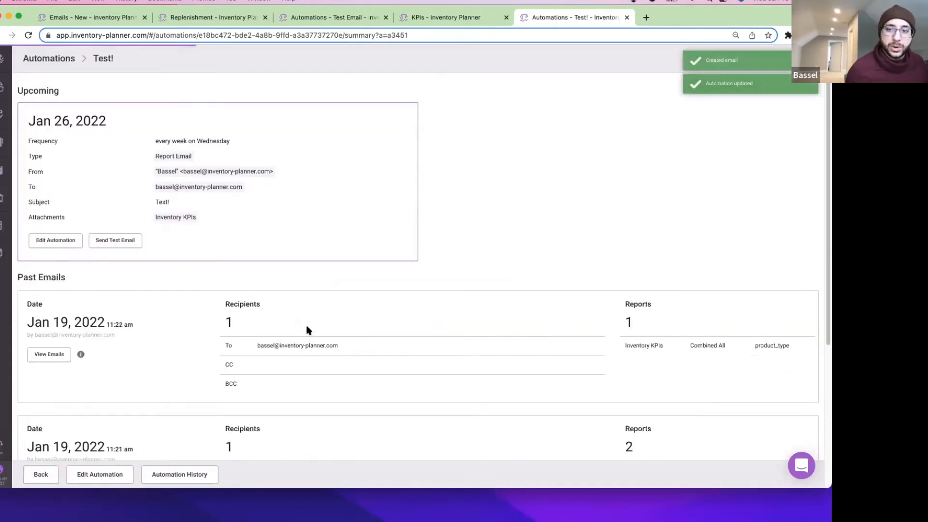
pyautogui.scroll(-4, 475, 321)
pyautogui.scroll(2, 174, 174)
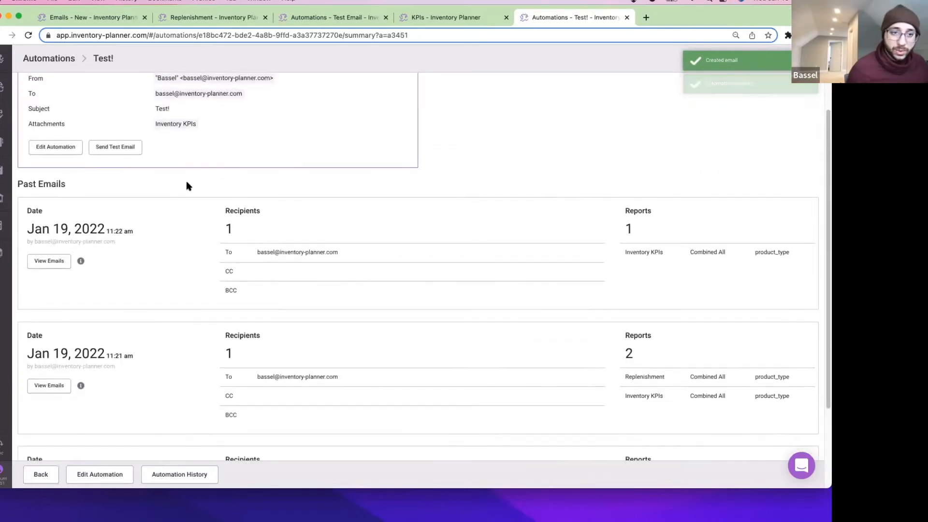
pyautogui.moveTo(80, 264)
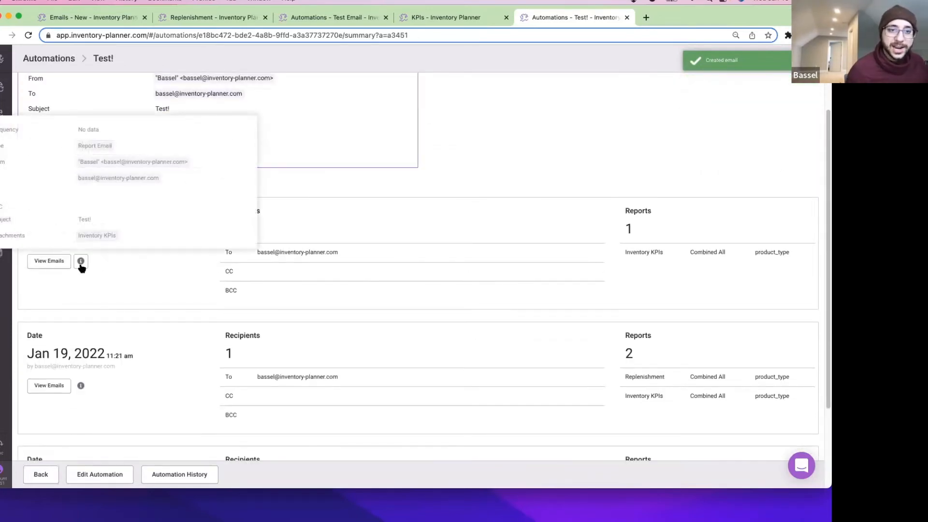
pyautogui.moveTo(80, 387)
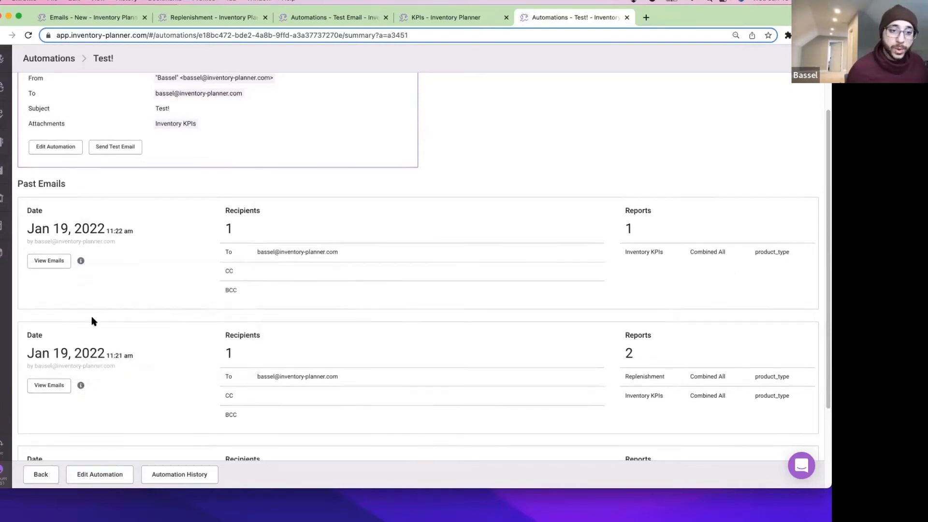
pyautogui.scroll(-3, 87, 310)
pyautogui.moveTo(83, 301)
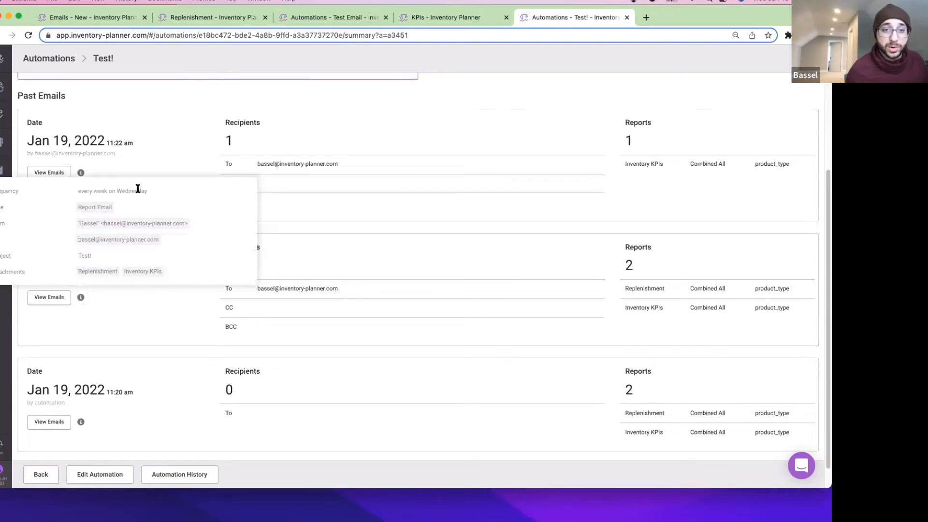
pyautogui.scroll(4, 744, 213)
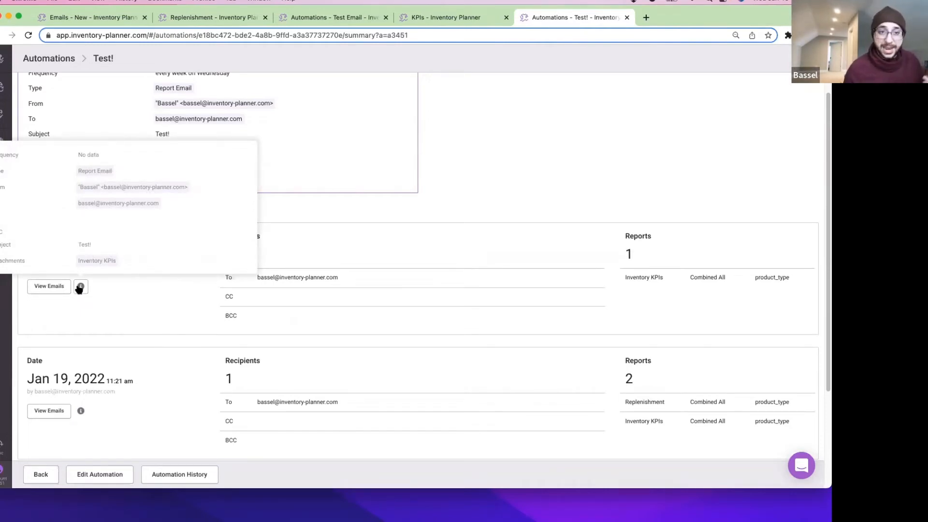
pyautogui.scroll(2, 273, 346)
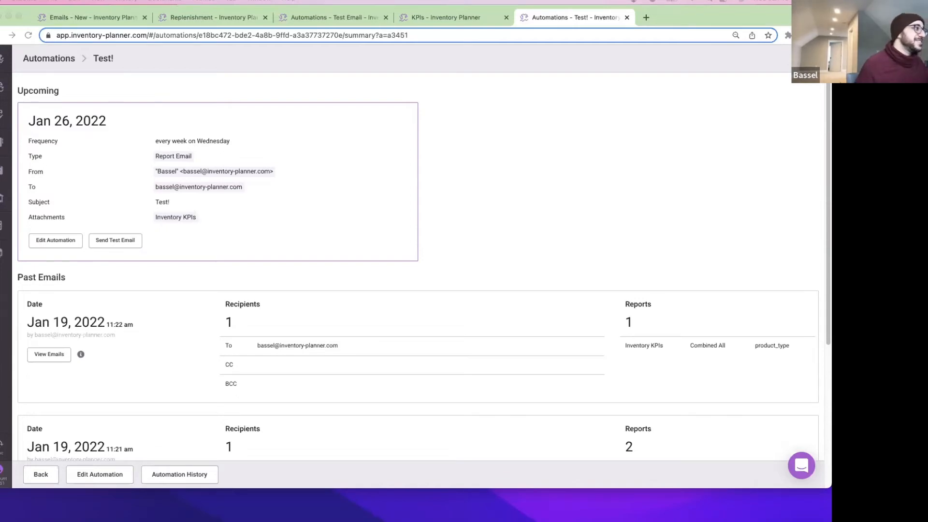
# Move the Gmail Test! email into the main browser window, then return to the Test! automation summary.
pyautogui.moveTo(416, 520); pyautogui.dragTo(639, 21)
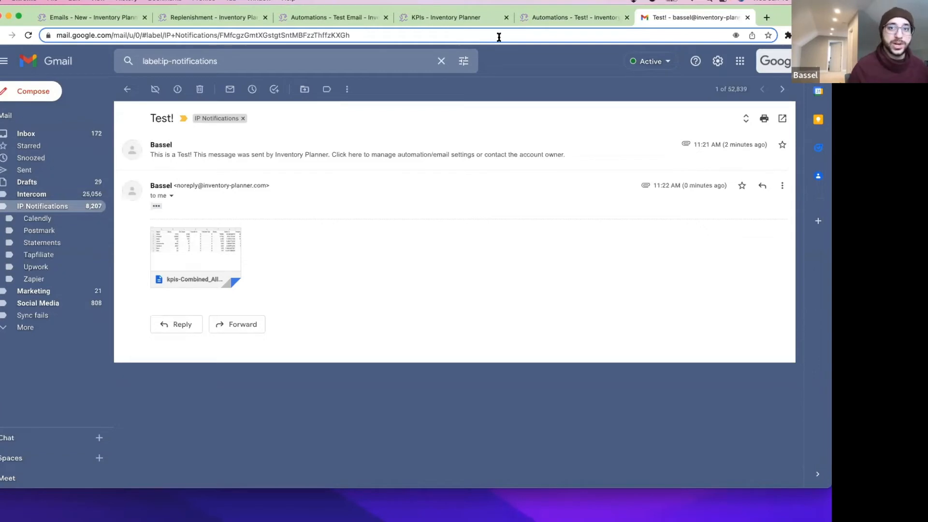
pyautogui.click(554, 18)
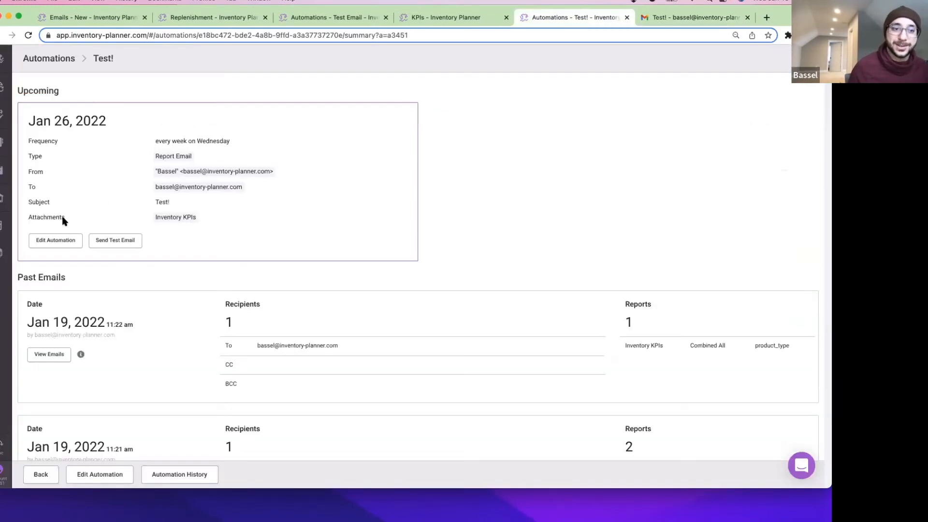
# Open the Test! edit form, check the From sender options without changing them, then return to Gmail.
pyautogui.click(60, 244)
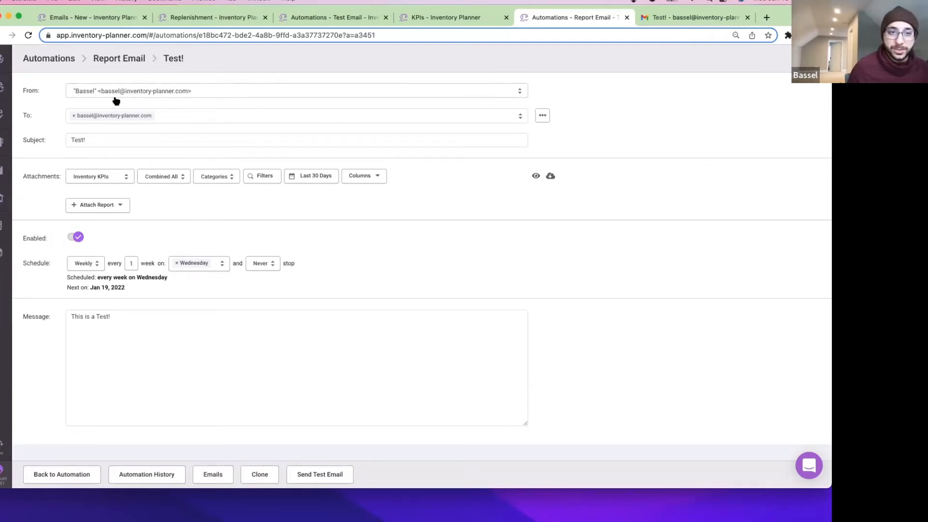
pyautogui.click(91, 94)
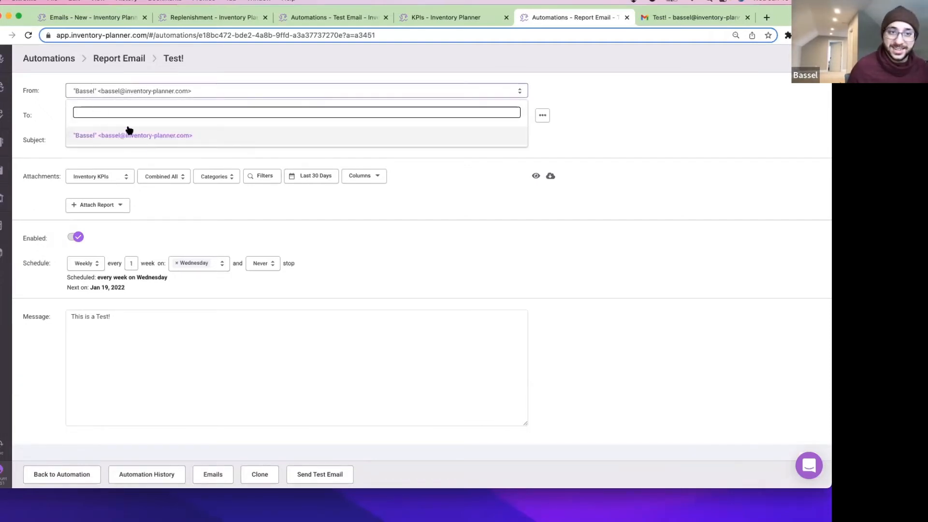
pyautogui.click(637, 141)
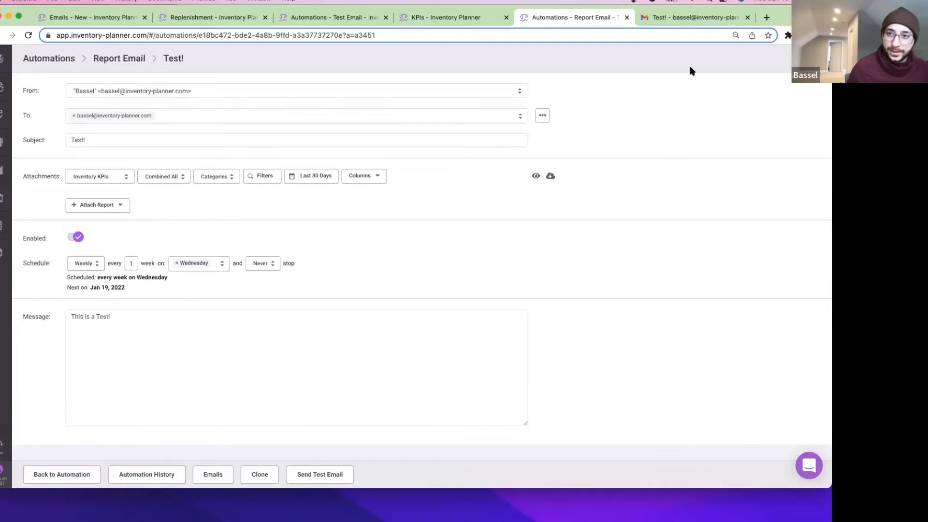
pyautogui.click(698, 19)
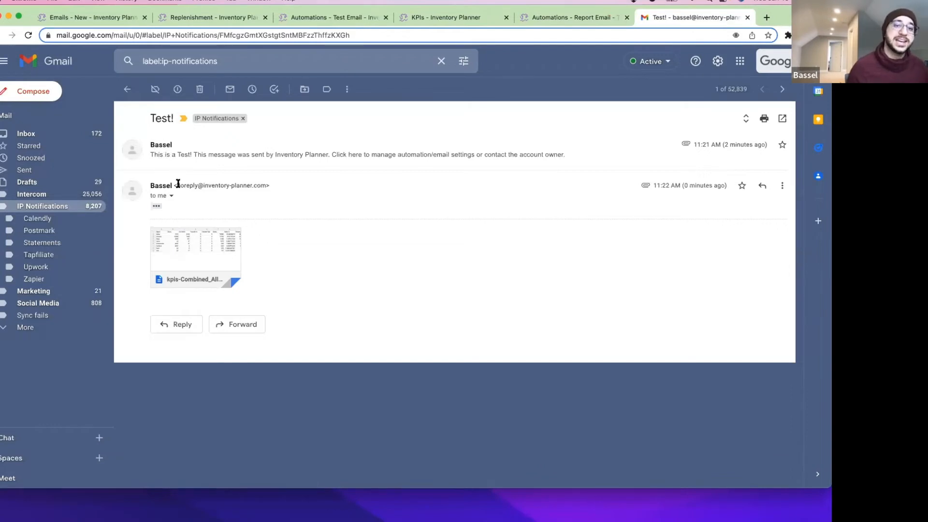
# Inspect the no-reply sender, discard a reply draft, and expand the earlier 11:21 AM Test! message.
pyautogui.moveTo(181, 185); pyautogui.dragTo(262, 186)
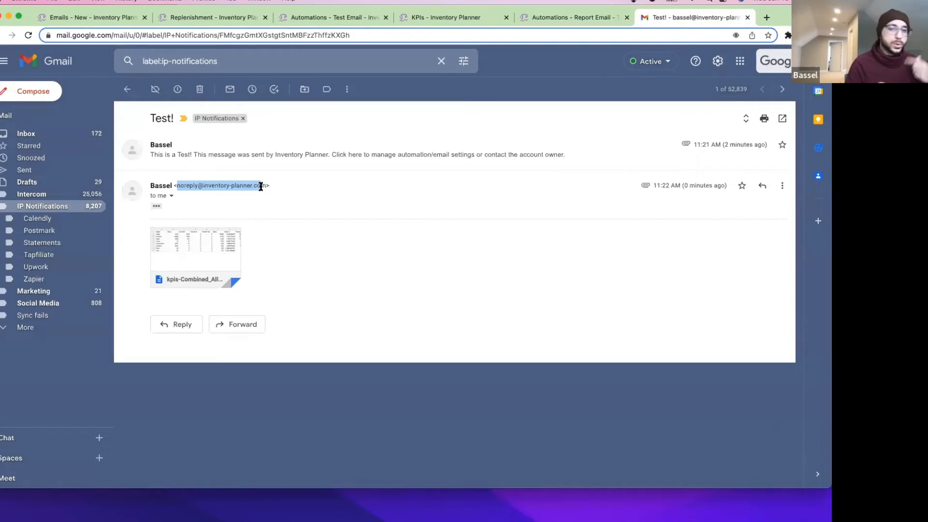
pyautogui.click(182, 325)
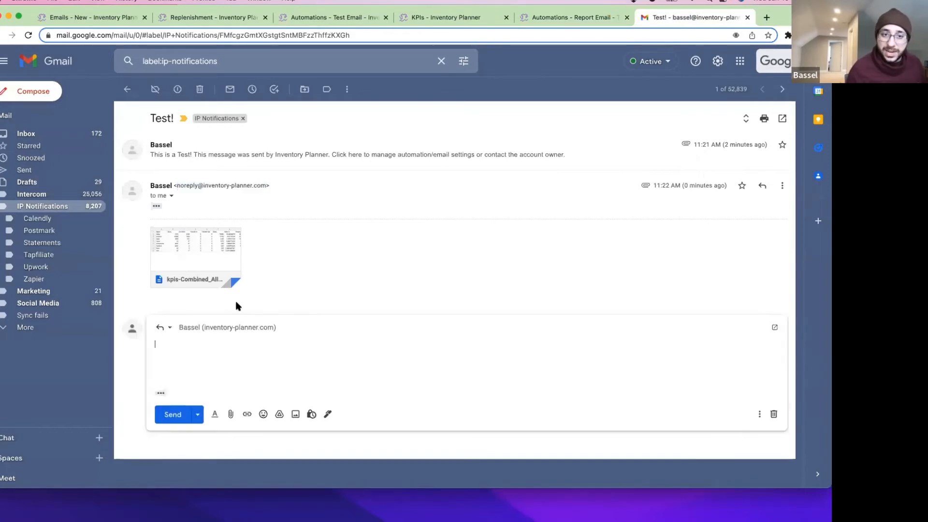
pyautogui.click(774, 414)
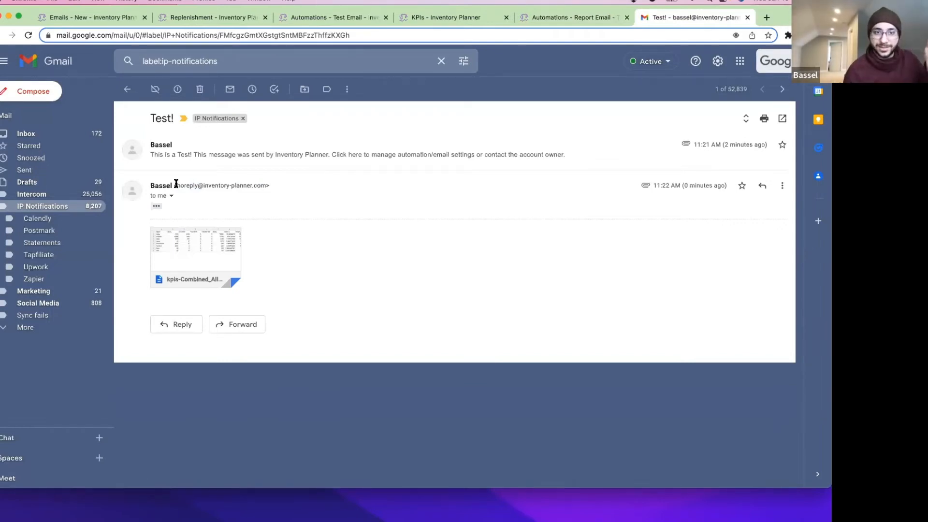
pyautogui.moveTo(177, 186); pyautogui.dragTo(260, 186)
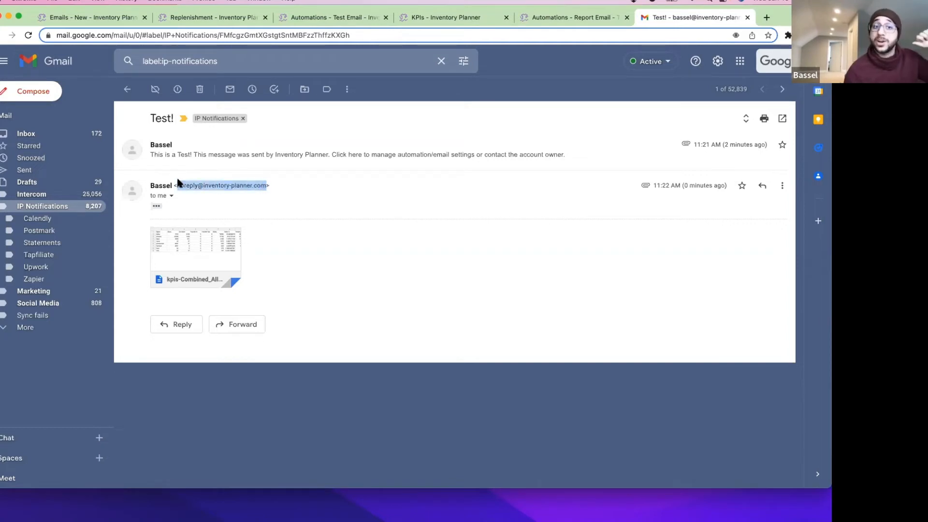
pyautogui.doubleClick(162, 185)
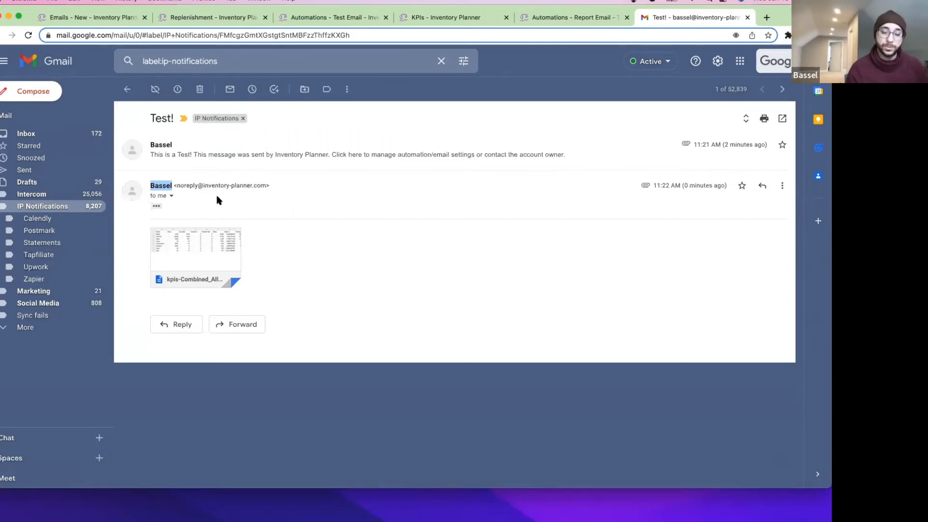
pyautogui.click(278, 153)
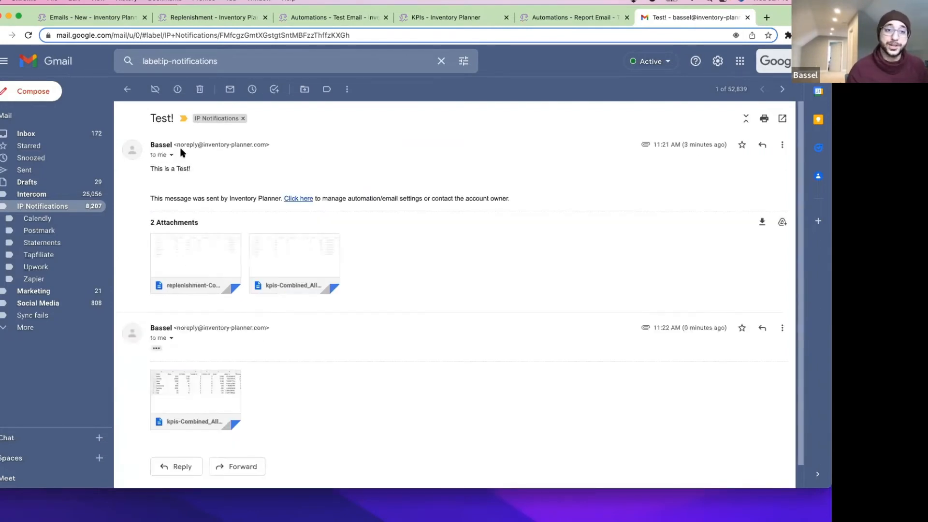
pyautogui.moveTo(207, 172); pyautogui.dragTo(150, 170)
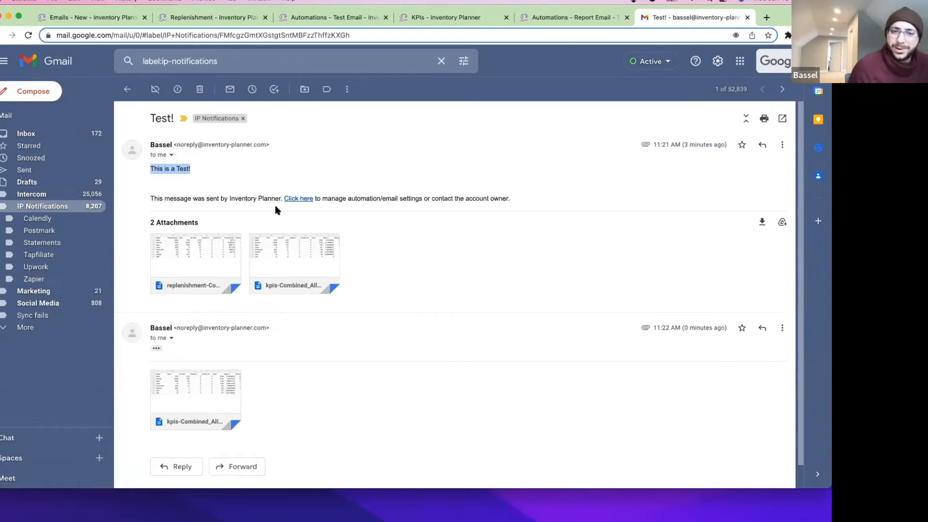
pyautogui.moveTo(220, 250)
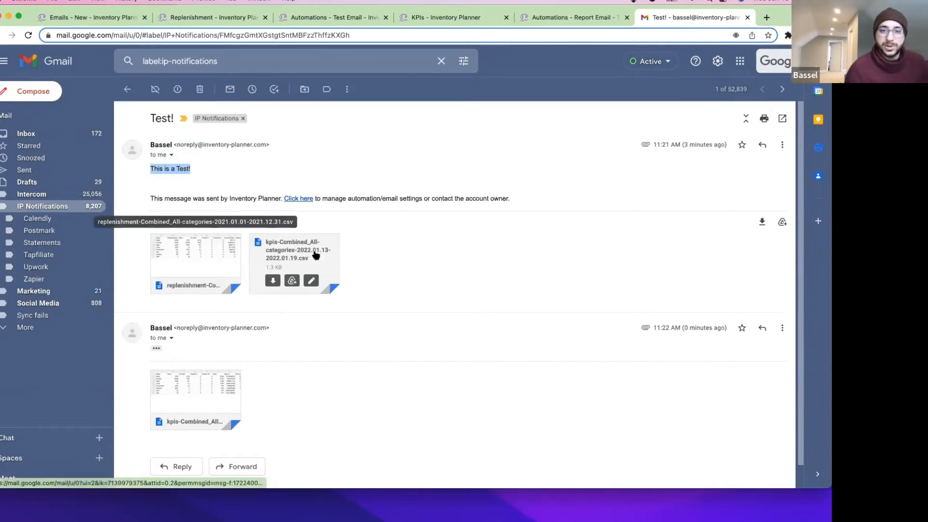
pyautogui.click(230, 252)
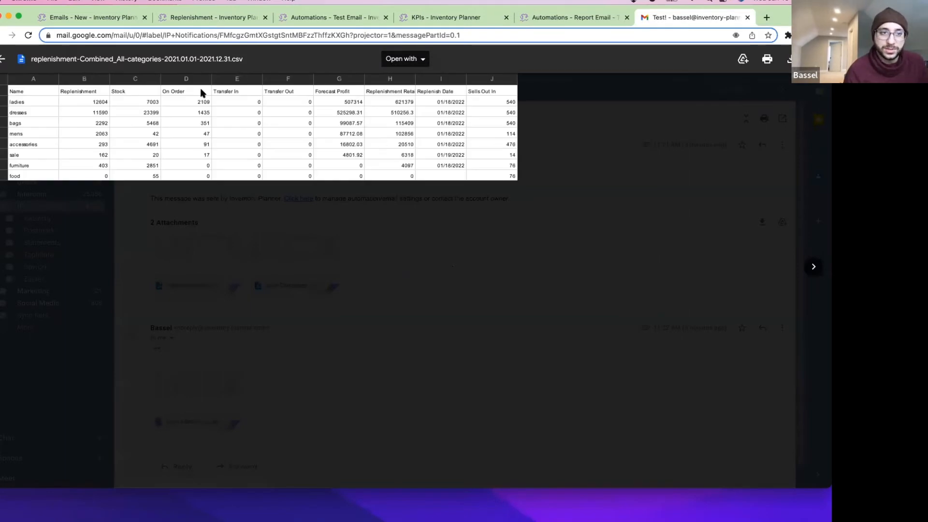
pyautogui.click(9, 59)
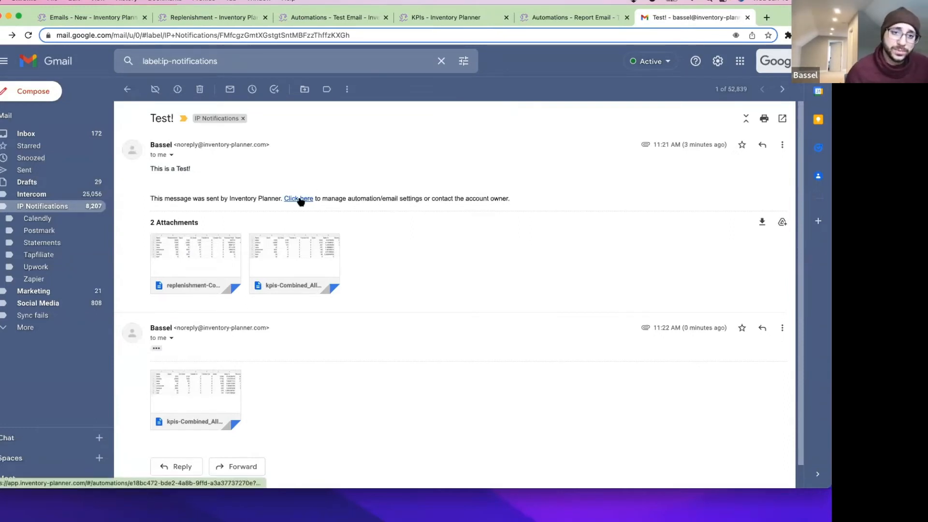
# Follow the email's link to the Test! automation and save it with Enabled switched off.
pyautogui.click(305, 199)
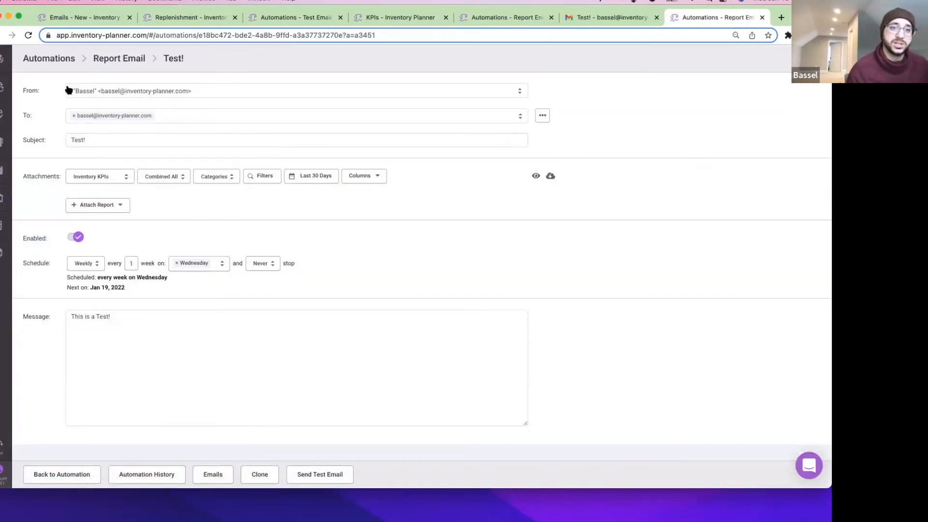
pyautogui.click(78, 237)
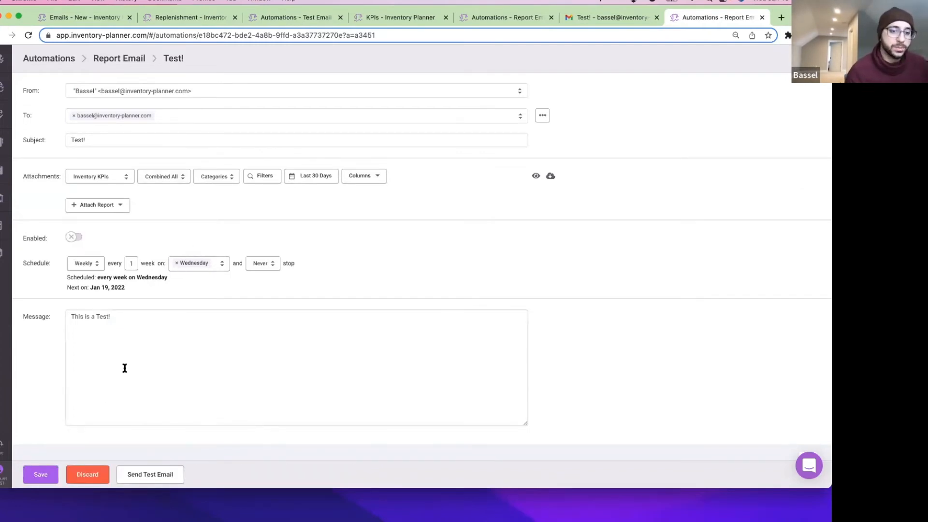
pyautogui.click(70, 237)
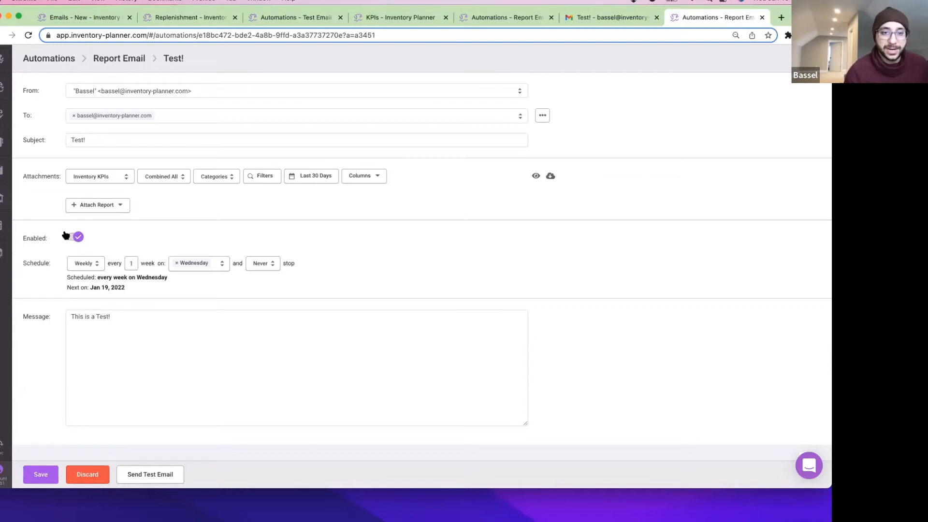
pyautogui.click(74, 237)
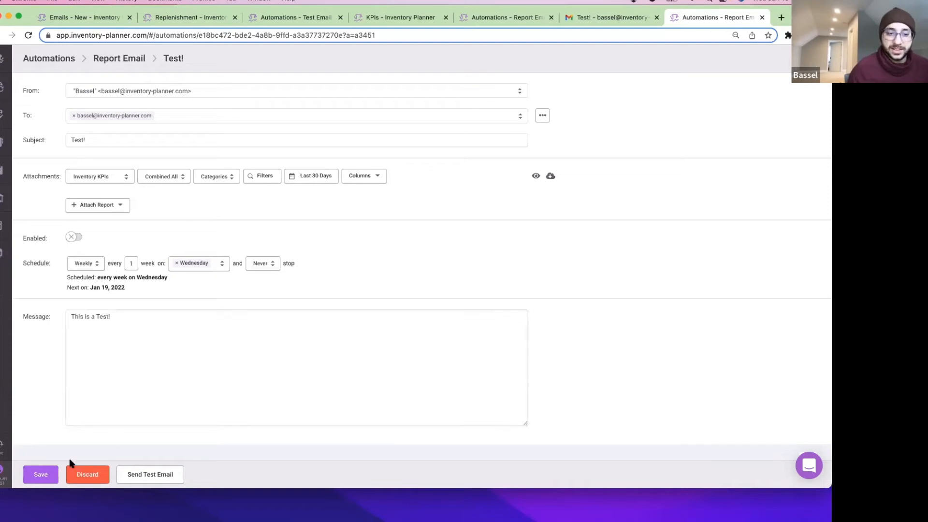
pyautogui.click(42, 475)
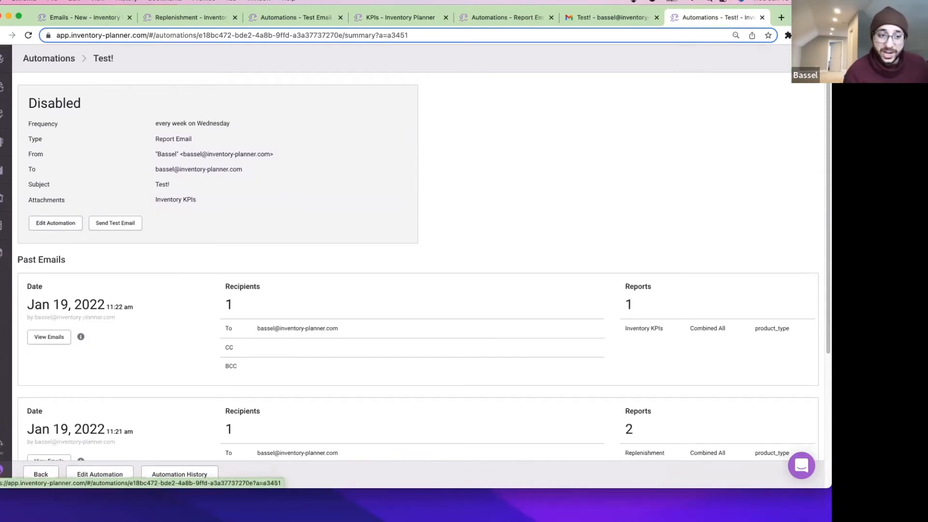
# Switch the Test! automation back to Enabled, save it, and reopen its summary from the list.
pyautogui.click(2, 473)
pyautogui.click(98, 181)
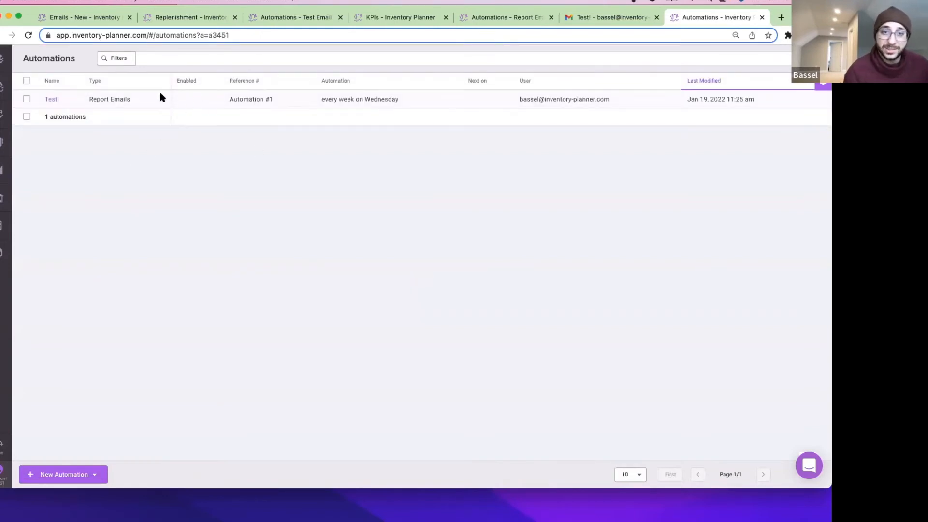
pyautogui.click(50, 99)
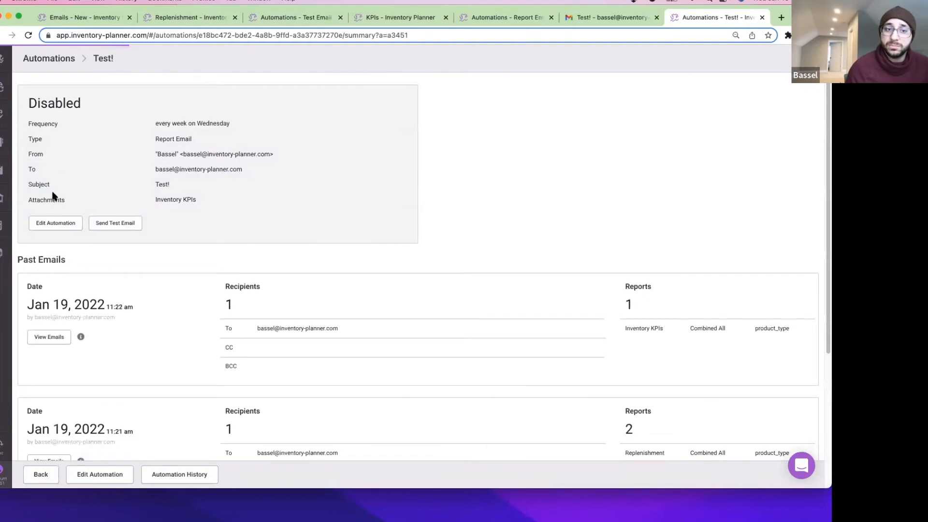
pyautogui.click(56, 224)
pyautogui.click(74, 237)
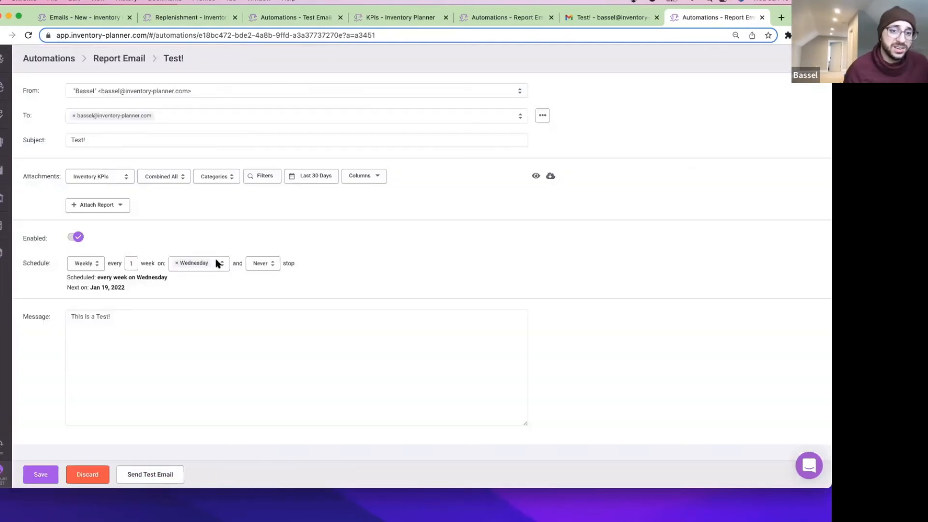
pyautogui.click(39, 475)
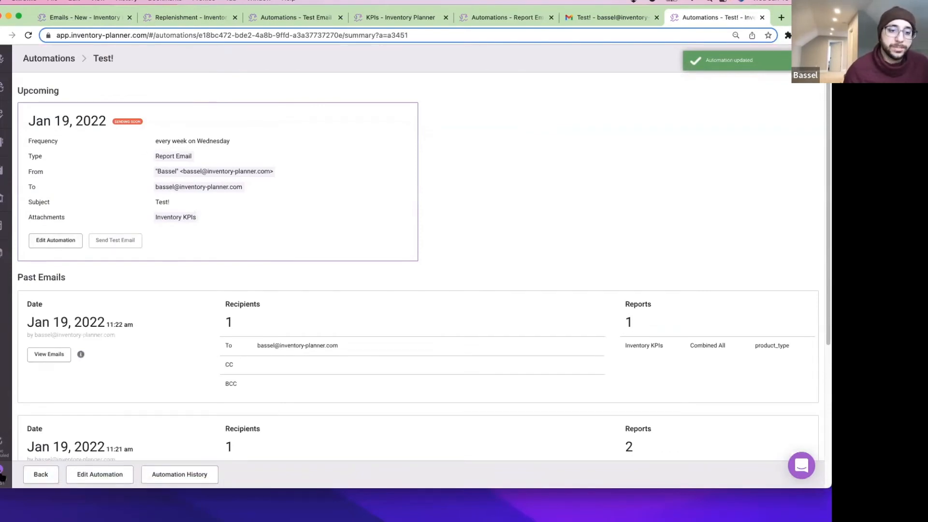
pyautogui.click(3, 478)
pyautogui.click(133, 181)
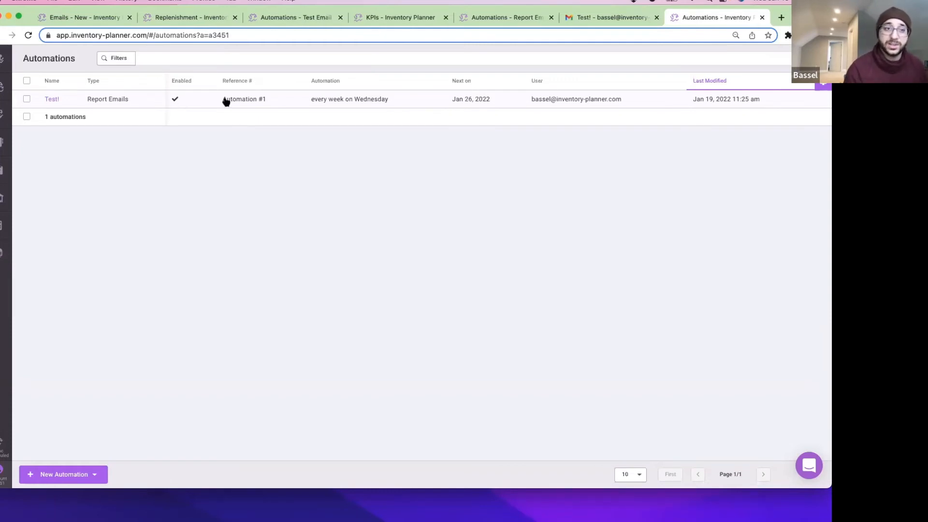
pyautogui.click(49, 100)
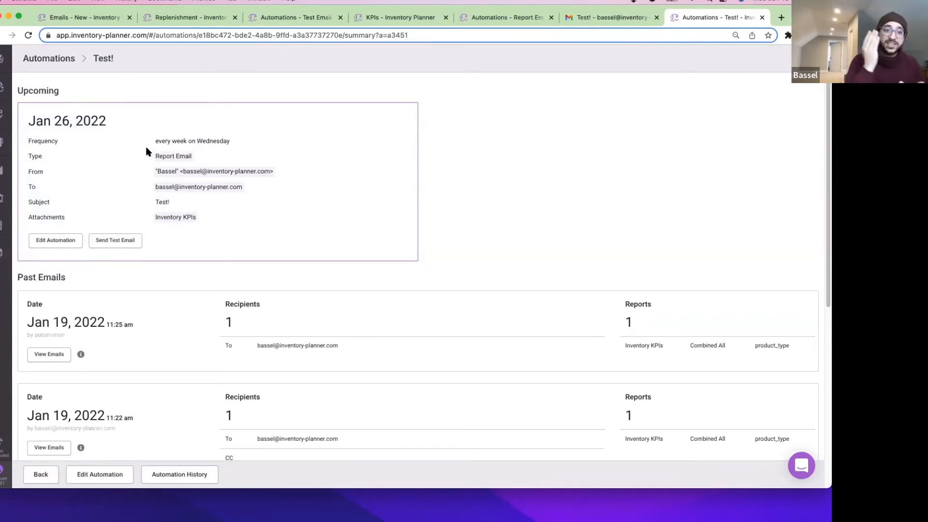
pyautogui.moveTo(106, 121); pyautogui.dragTo(27, 116)
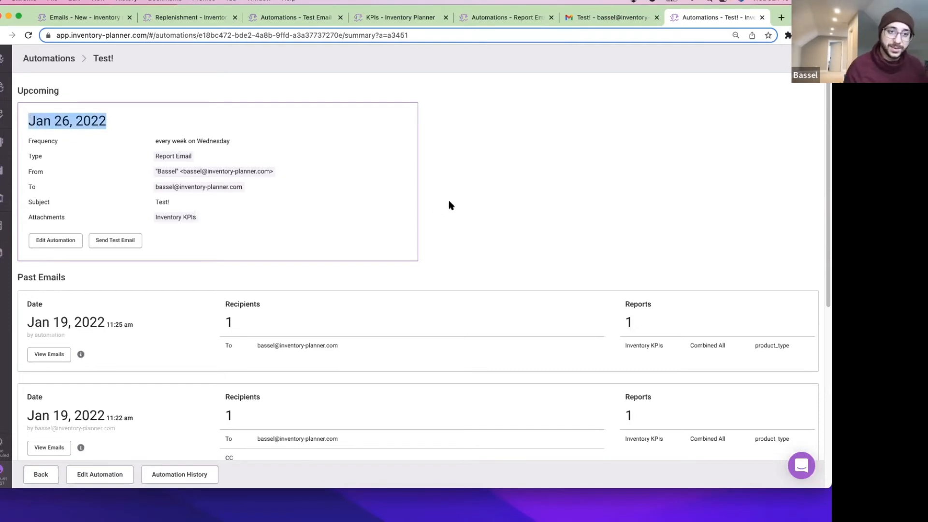
pyautogui.click(462, 174)
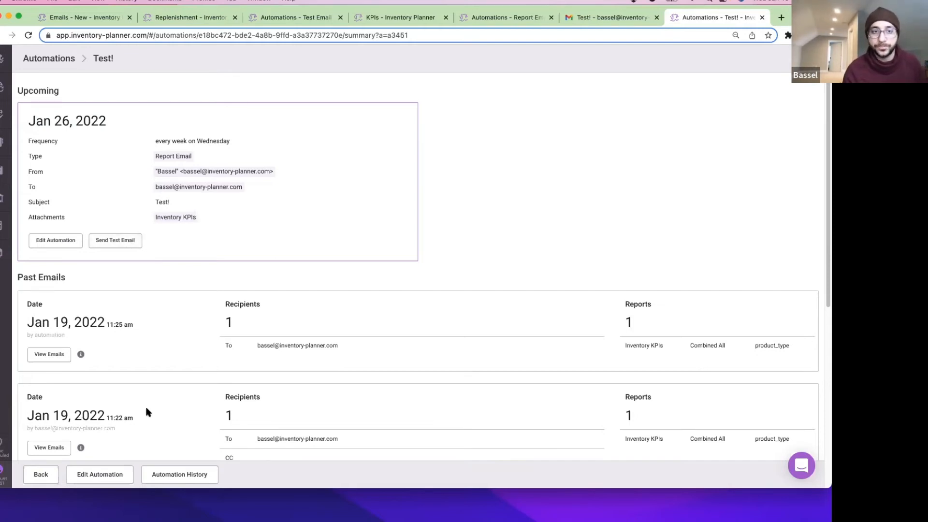
pyautogui.click(3, 481)
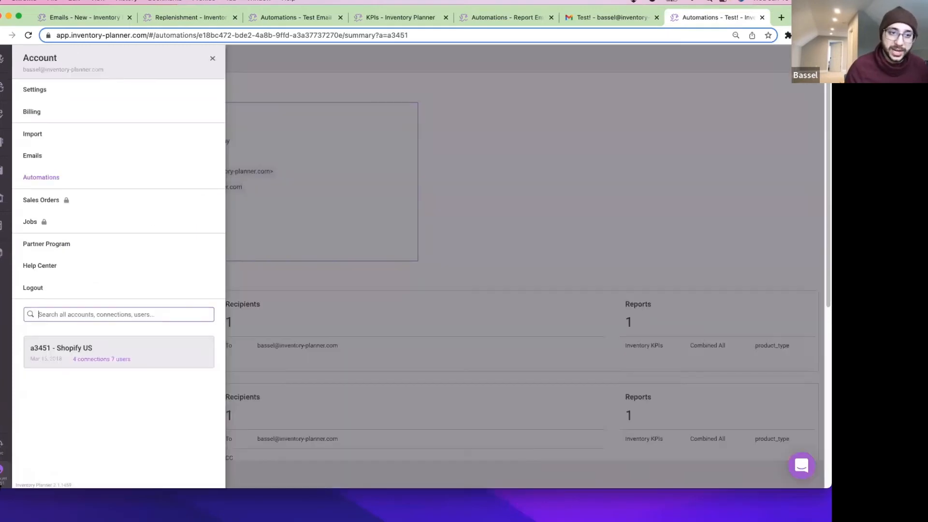
pyautogui.click(133, 177)
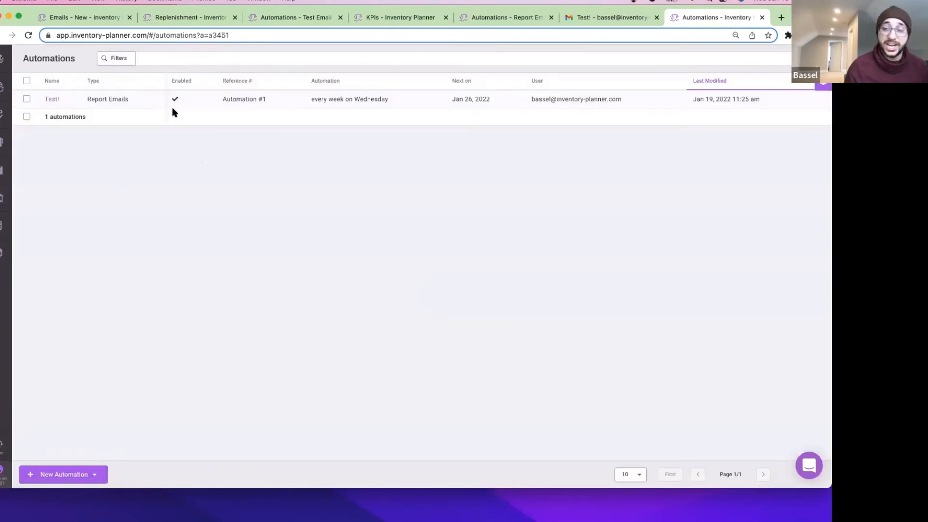
pyautogui.click(55, 99)
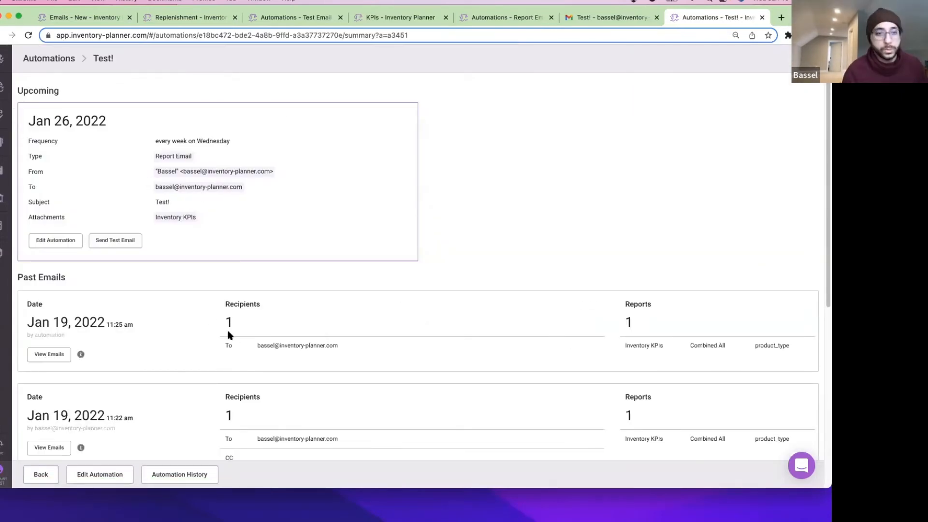
pyautogui.moveTo(221, 320); pyautogui.dragTo(260, 324)
pyautogui.click(376, 344)
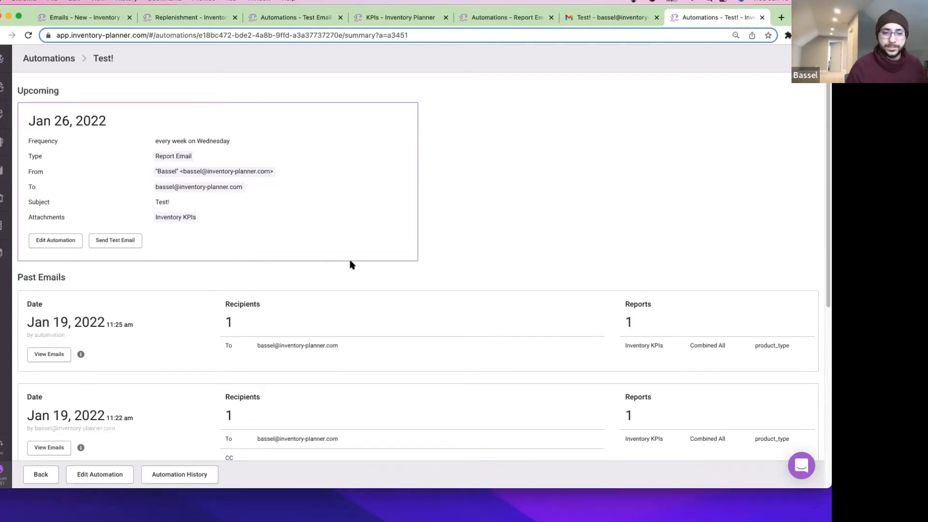
# Review the Test! history's 7 records: creation, the zero-recipients error, disabling and scheduled activation.
pyautogui.click(198, 475)
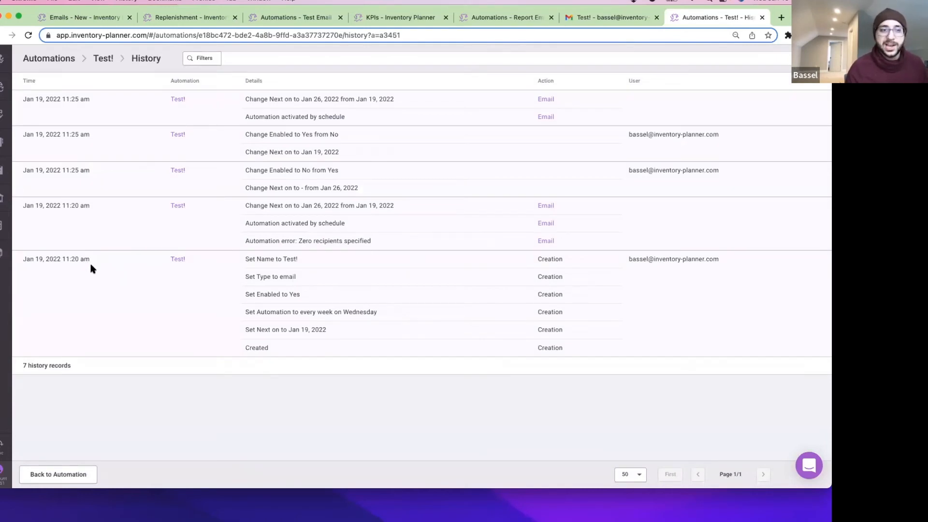
pyautogui.moveTo(96, 262); pyautogui.dragTo(20, 262)
pyautogui.click(313, 282)
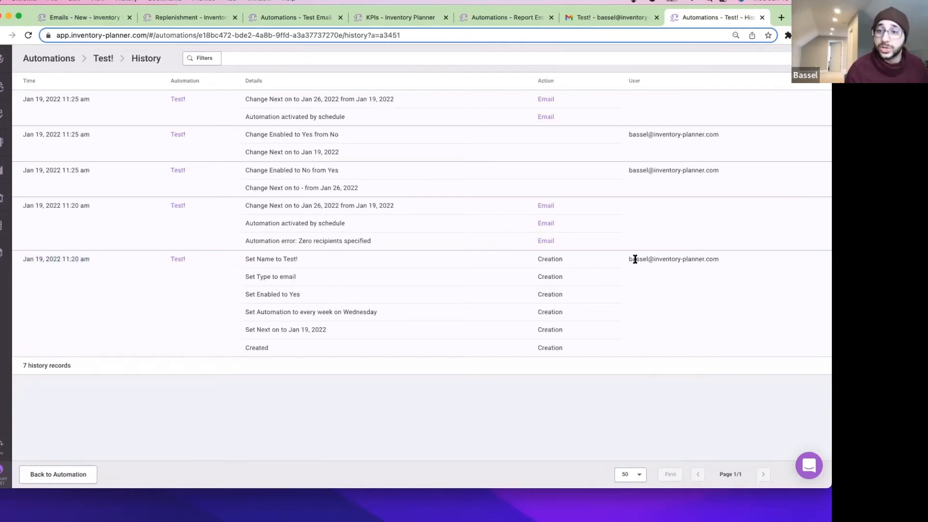
pyautogui.moveTo(630, 259); pyautogui.dragTo(723, 262)
pyautogui.click(406, 282)
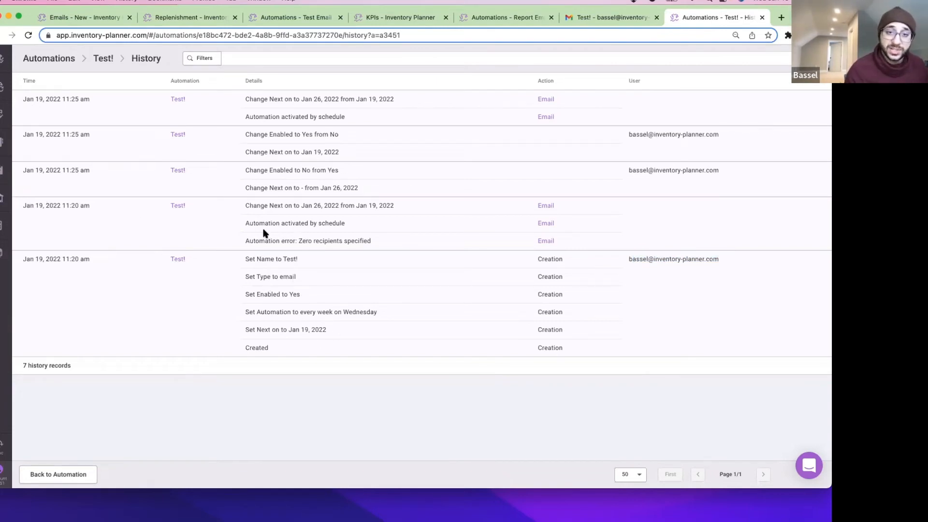
pyautogui.moveTo(245, 240); pyautogui.dragTo(380, 248)
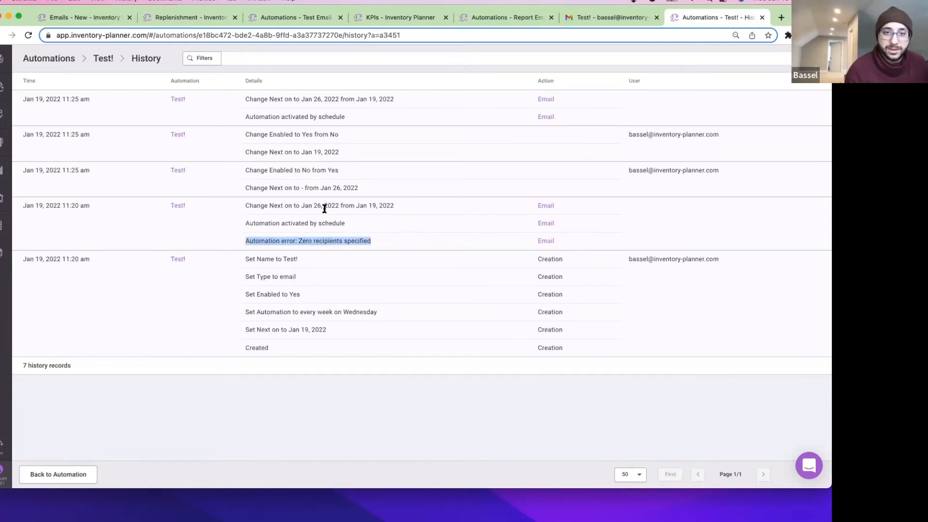
pyautogui.click(296, 218)
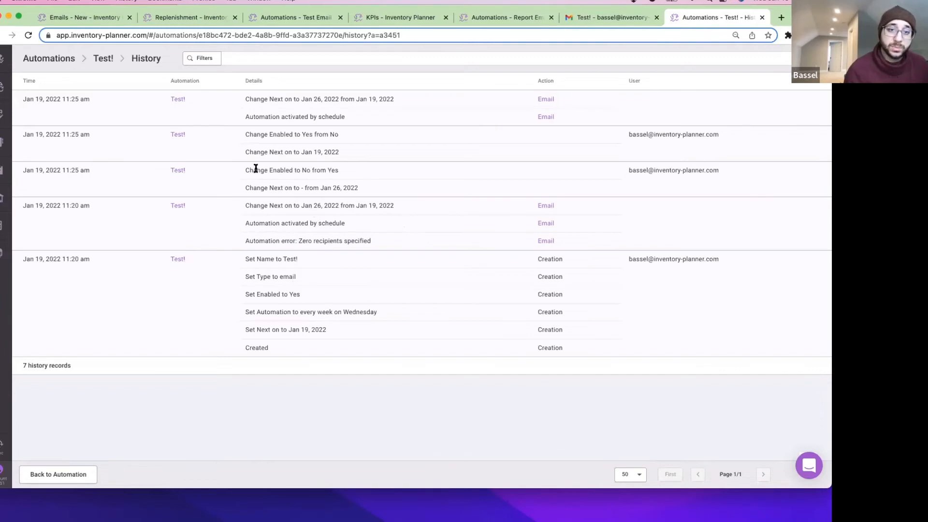
pyautogui.moveTo(243, 170); pyautogui.dragTo(351, 179)
pyautogui.click(350, 180)
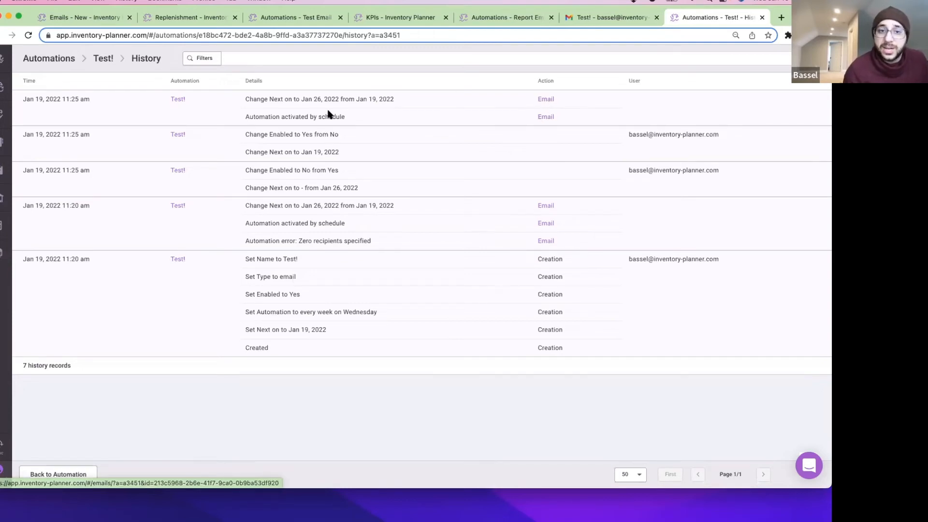
pyautogui.moveTo(245, 223); pyautogui.dragTo(356, 229)
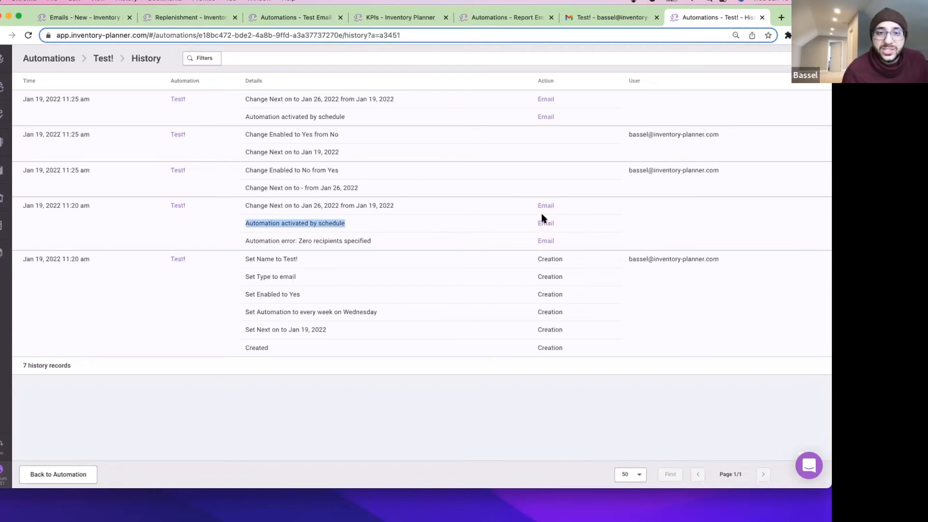
pyautogui.click(198, 101)
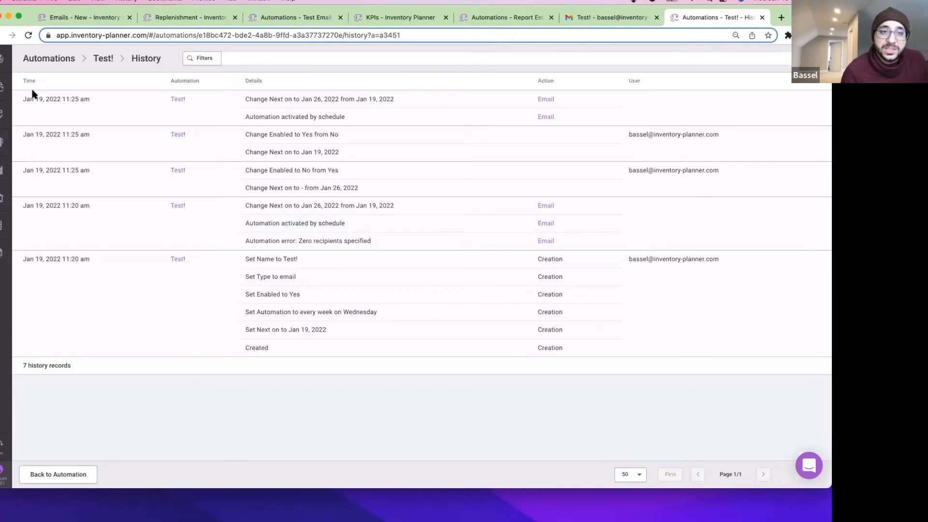
# View the email sent by the scheduled run, then visit Replenishment and return to Automations.
pyautogui.click(546, 117)
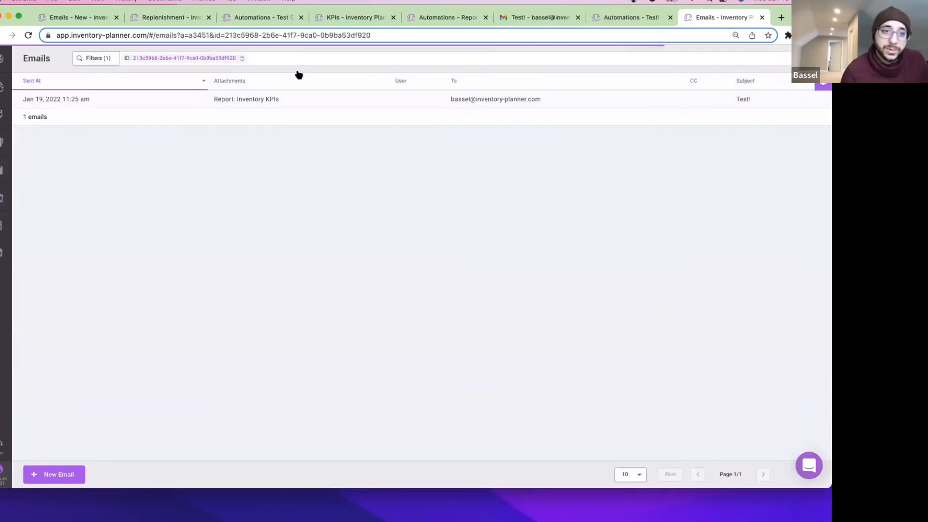
pyautogui.click(3, 478)
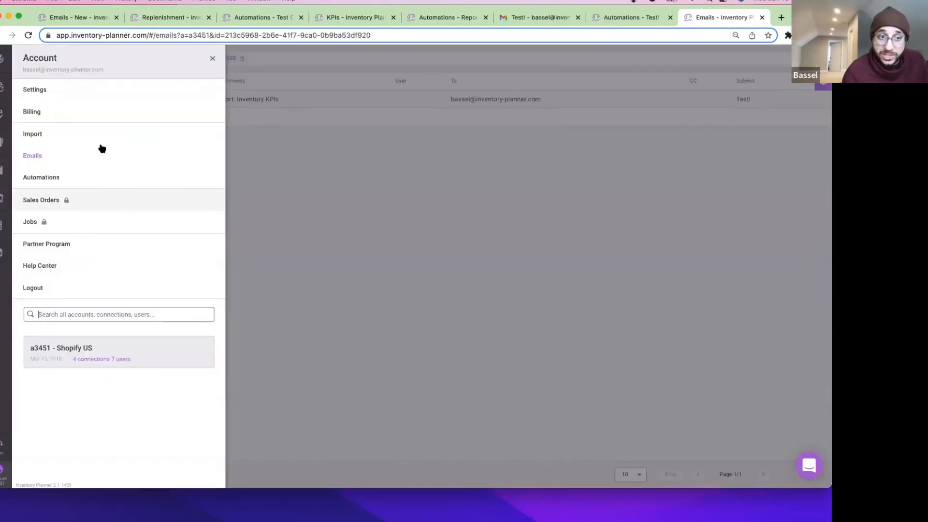
pyautogui.click(360, 176)
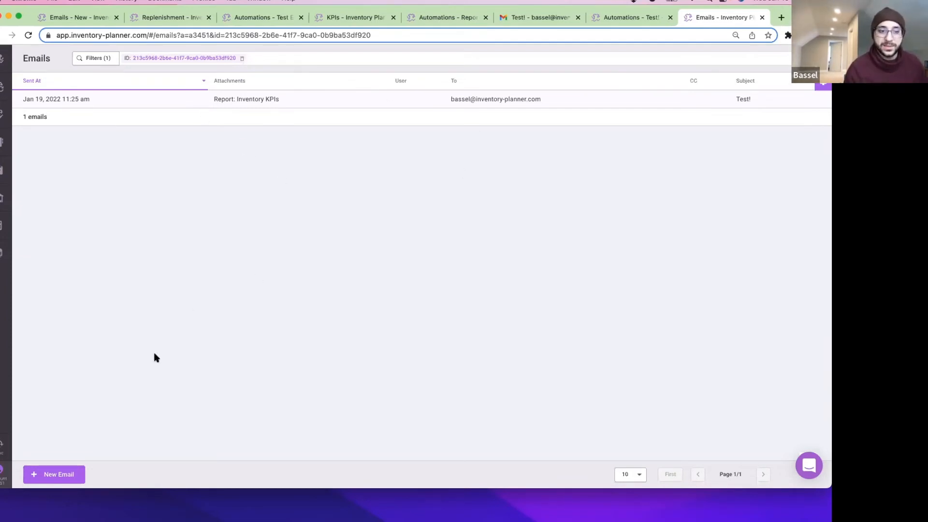
pyautogui.click(2, 476)
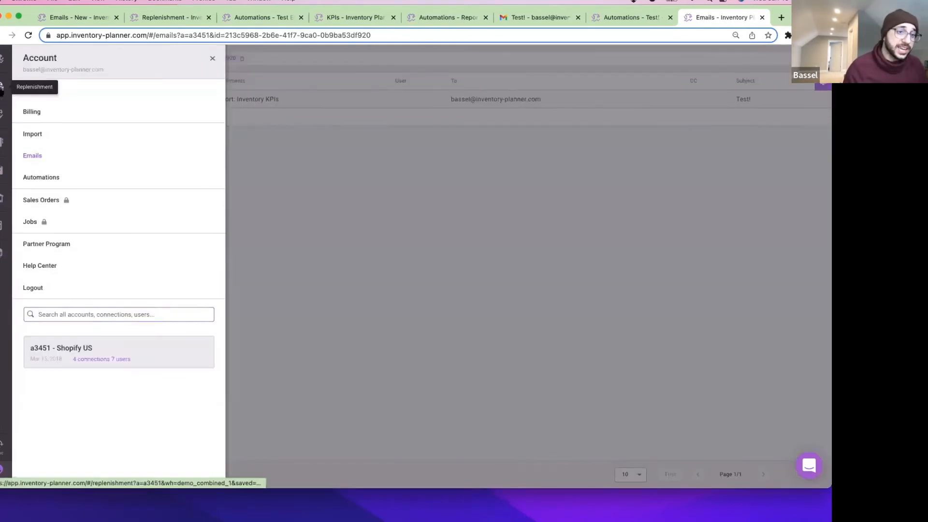
pyautogui.click(1, 87)
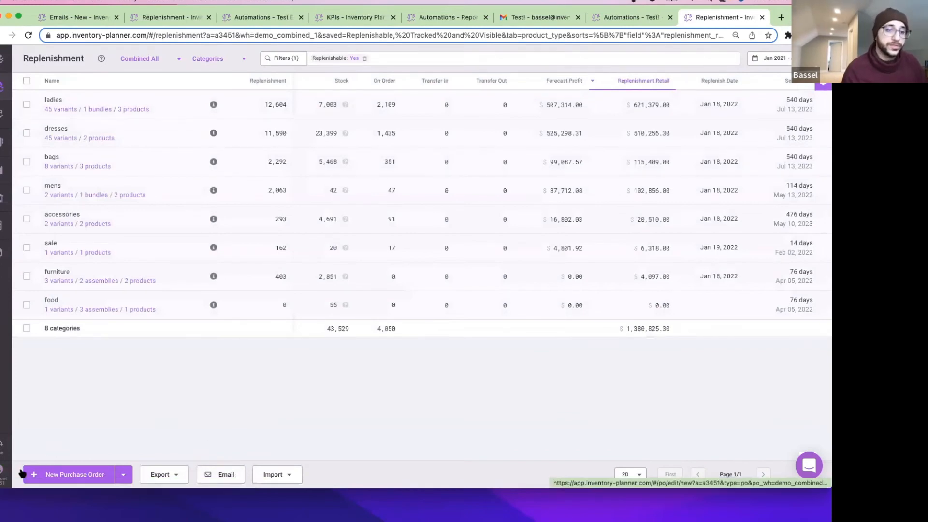
pyautogui.click(4, 475)
pyautogui.click(135, 179)
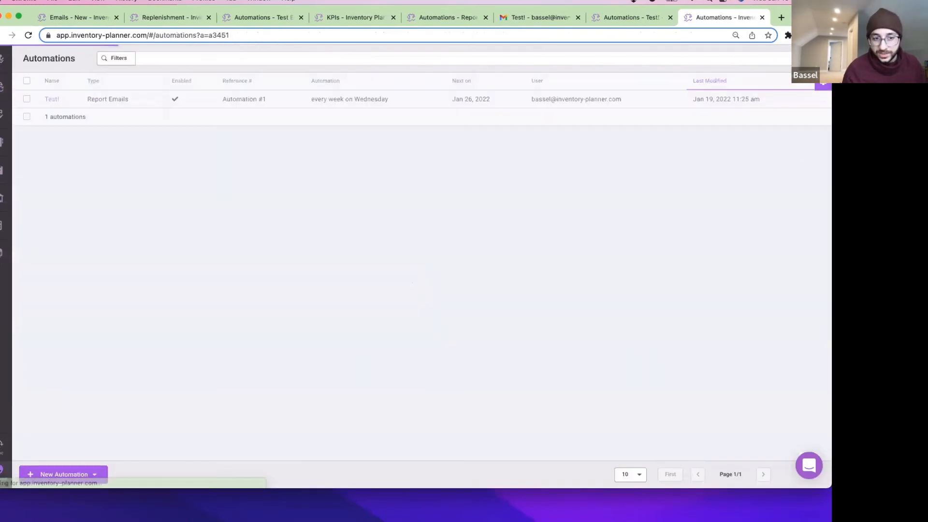
# Start a new report-email automation and set its schedule frequency to Monthly.
pyautogui.click(82, 483)
pyautogui.click(89, 453)
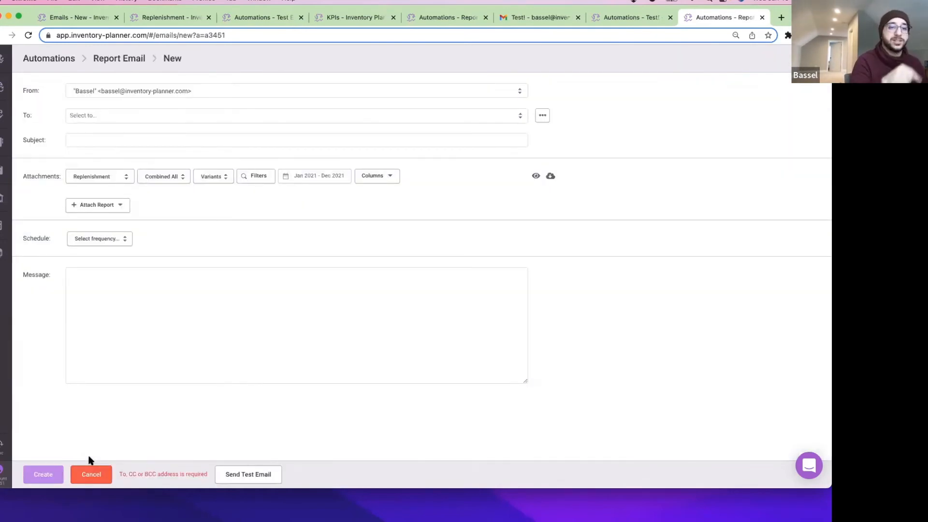
pyautogui.click(106, 239)
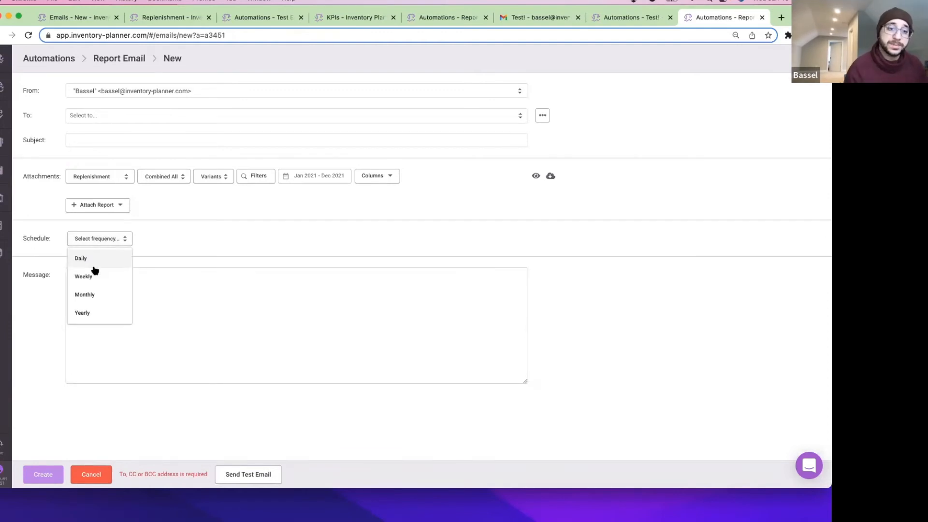
pyautogui.click(96, 293)
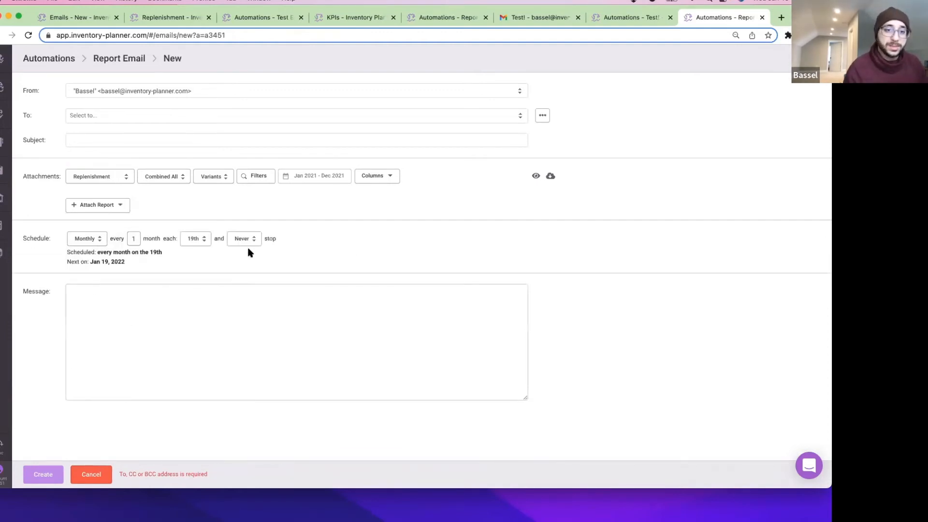
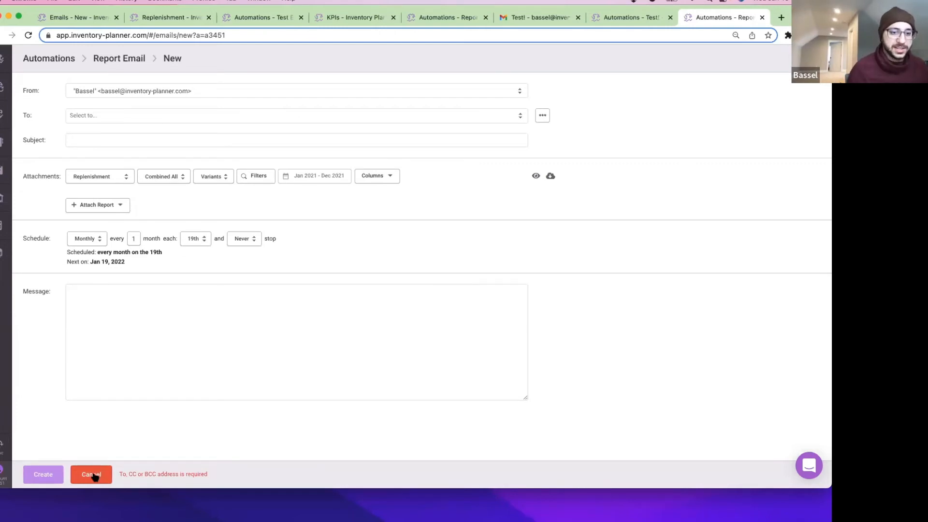
# Discard the unsaved report-email draft, returning to the list with the weekly 'Test!' automation.
pyautogui.click(94, 476)
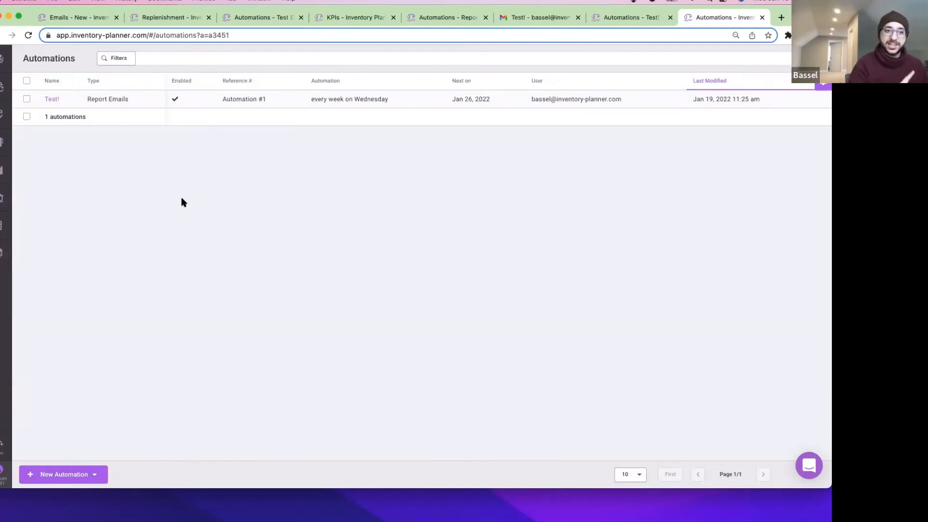
pyautogui.click(84, 473)
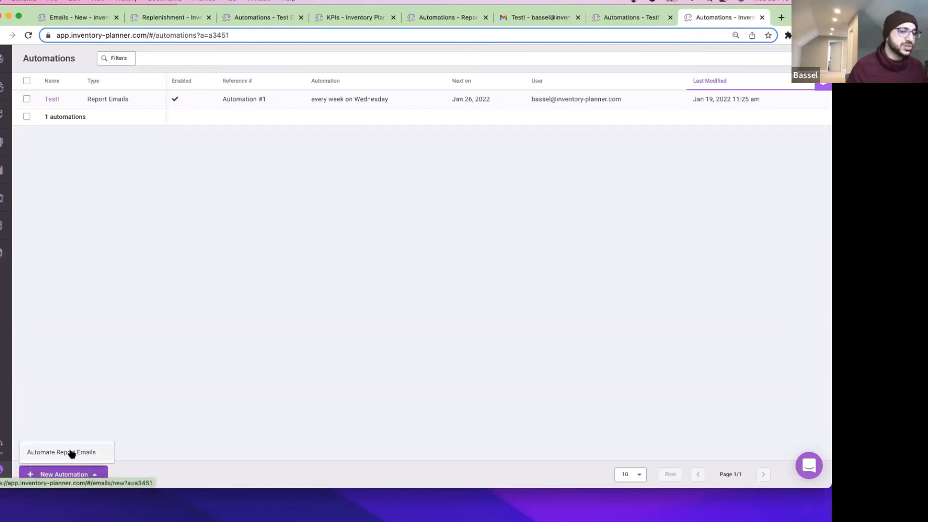
# Email the Inventory KPIs report grouped by Tags for week to date (Jan 16 – Jan 19, 2022).
pyautogui.click(4, 252)
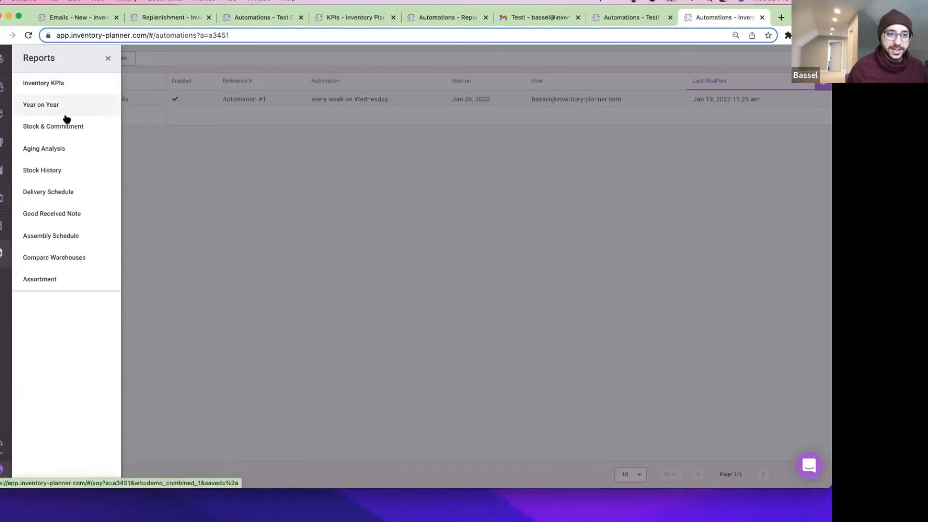
pyautogui.click(63, 86)
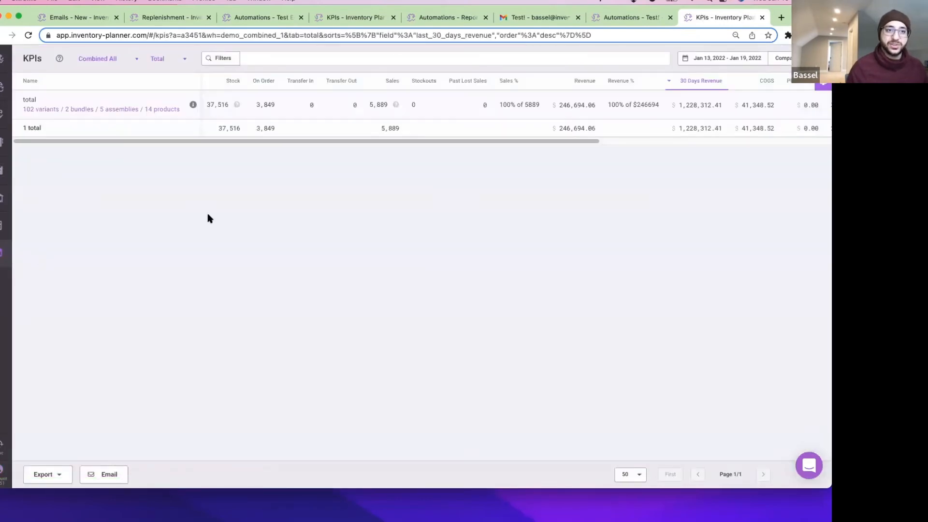
pyautogui.click(165, 59)
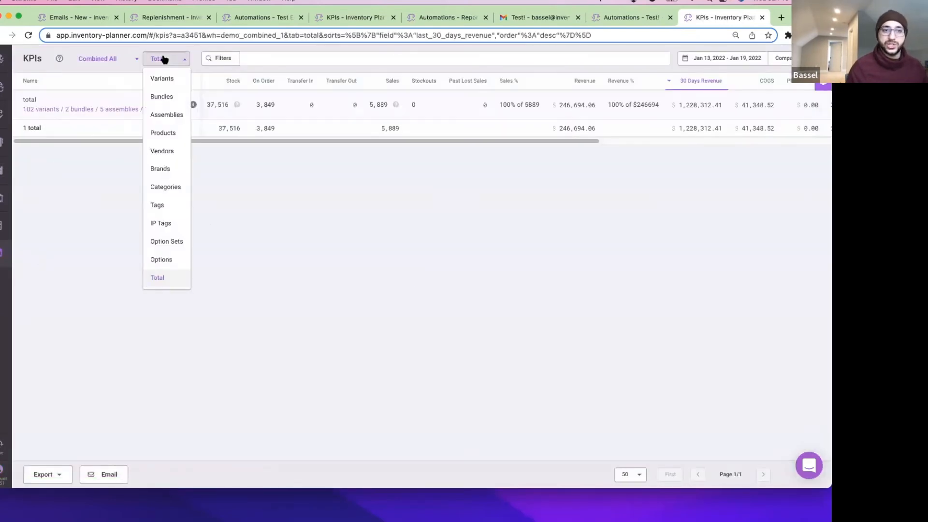
pyautogui.click(160, 204)
pyautogui.click(722, 58)
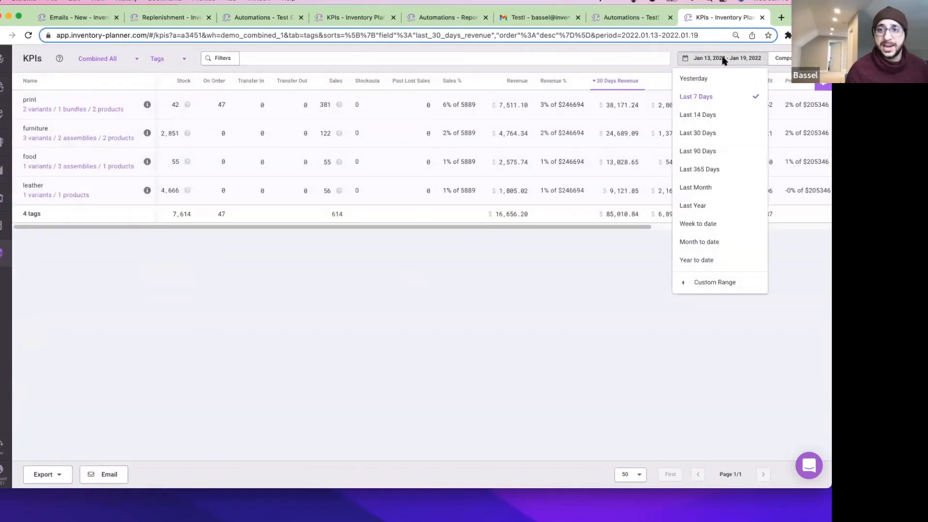
pyautogui.click(709, 224)
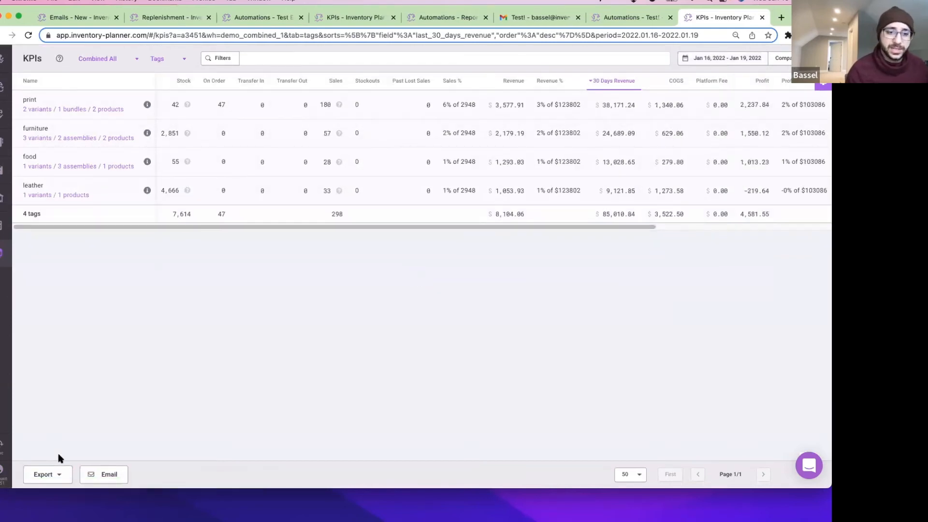
pyautogui.click(112, 474)
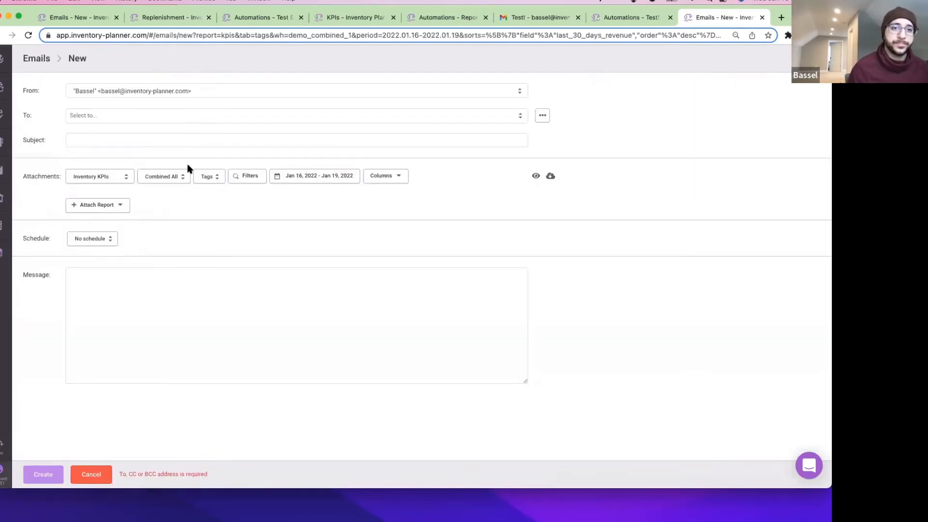
# Give the KPIs email draft the subject 'Test 2!', leaving sender and attachments unchanged.
pyautogui.click(118, 93)
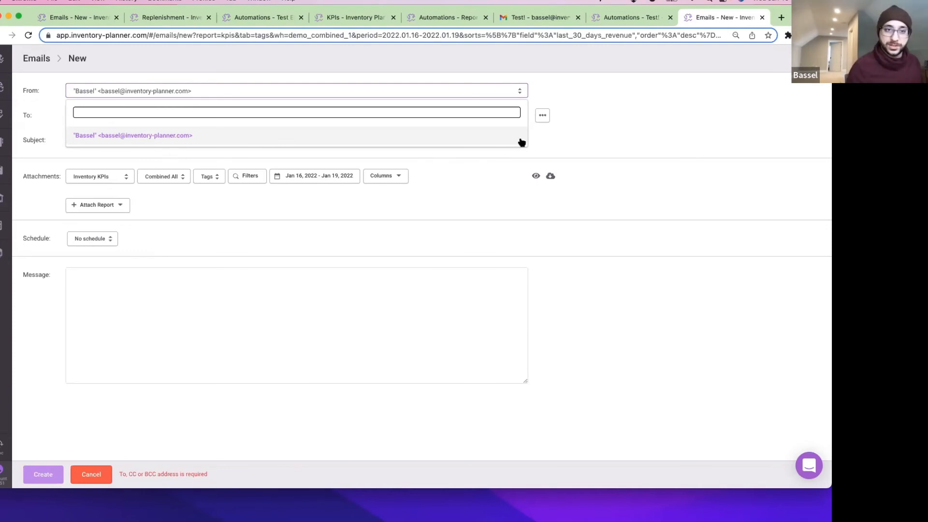
pyautogui.click(579, 131)
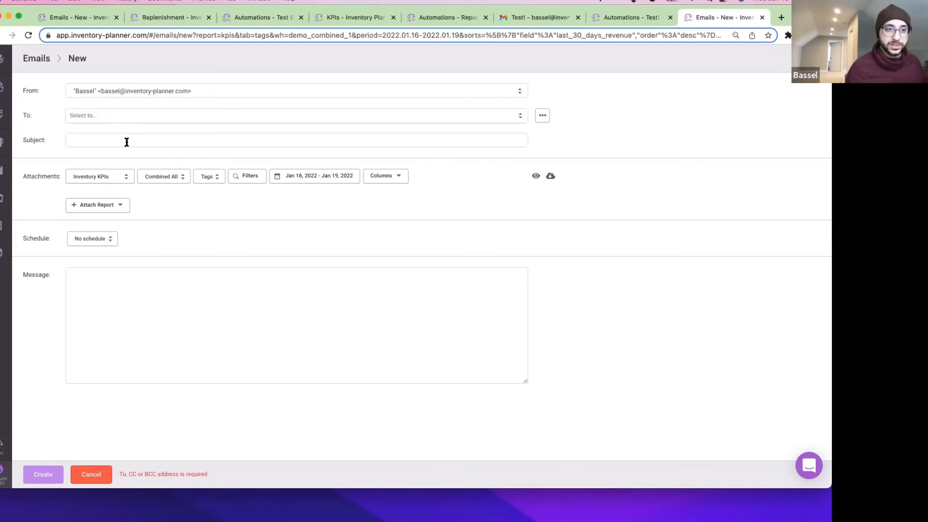
pyautogui.click(126, 141)
pyautogui.write('Test @')
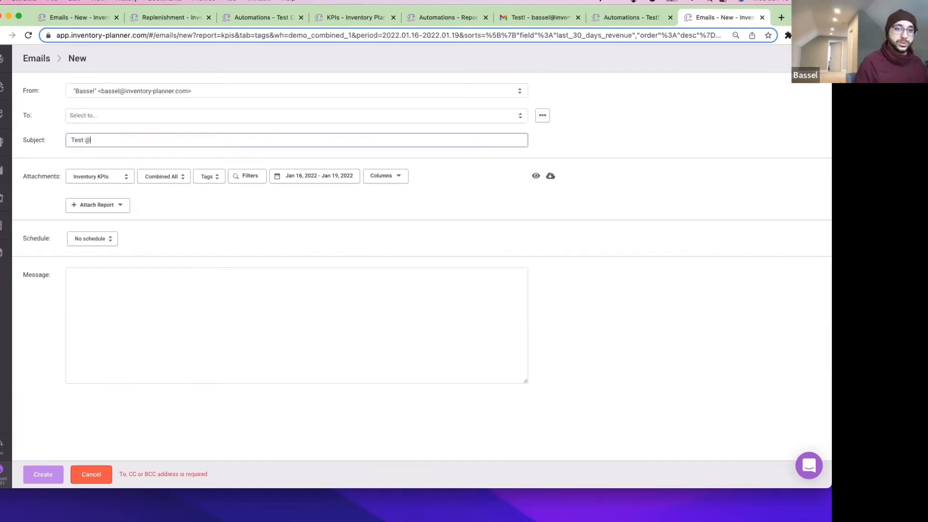
pyautogui.click(442, 213)
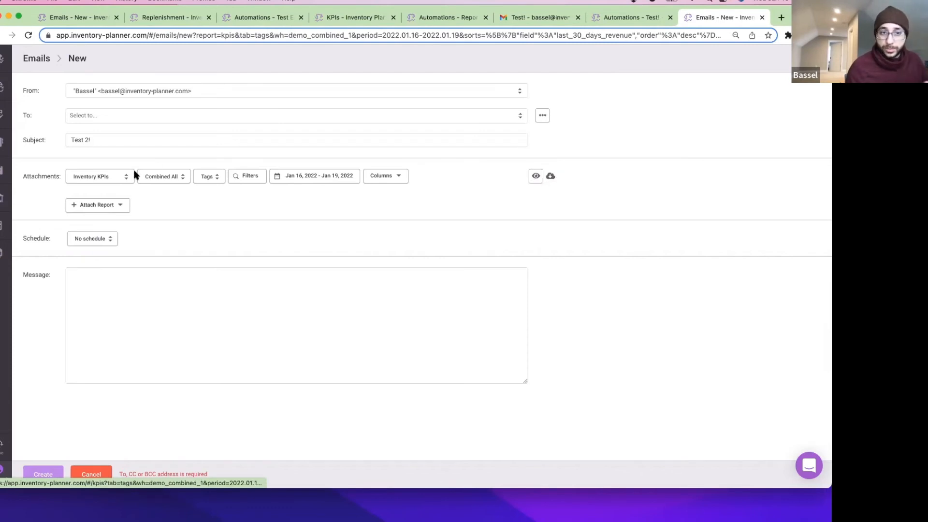
pyautogui.click(97, 207)
pyautogui.click(229, 224)
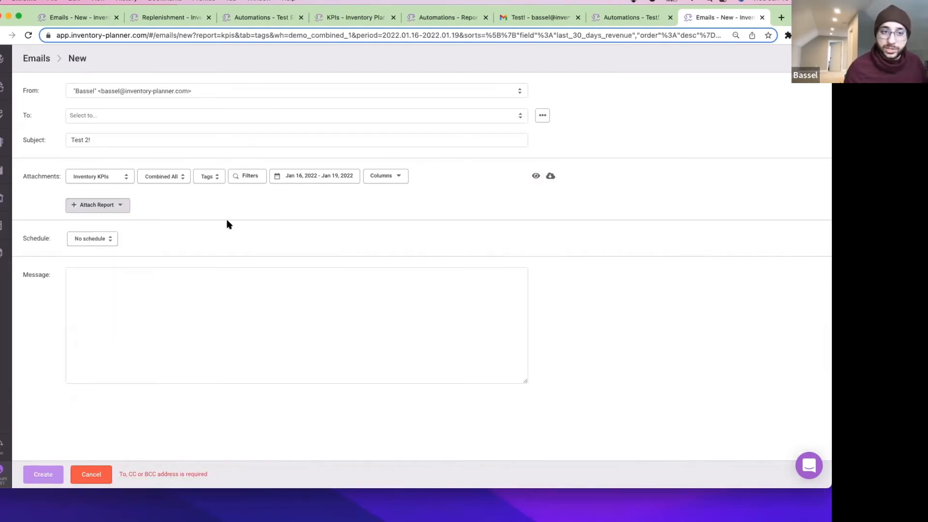
pyautogui.click(99, 239)
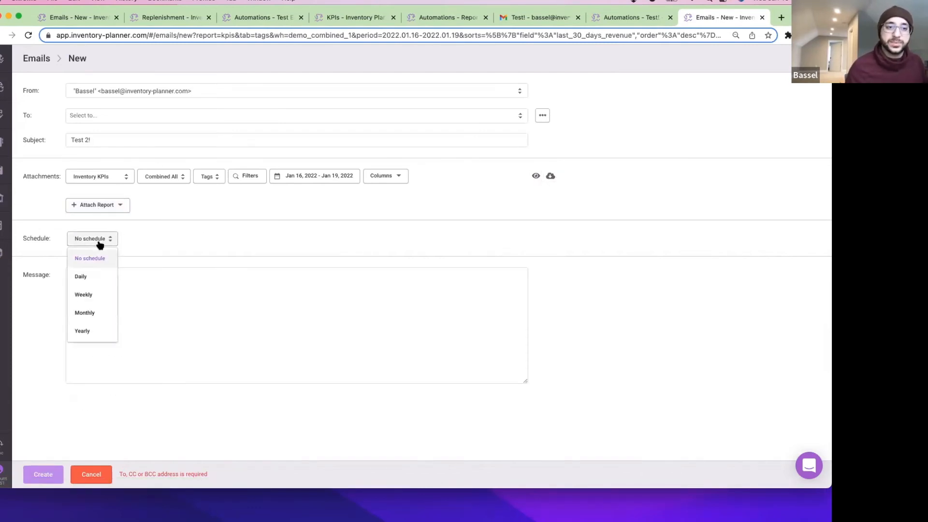
# Schedule the email to repeat monthly on the 22nd, next sending Jan 22, 2022.
pyautogui.click(94, 312)
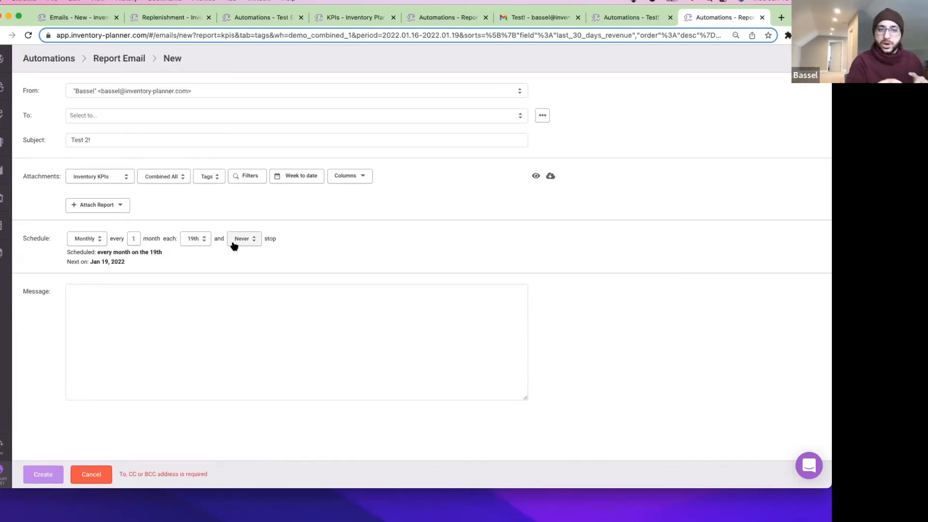
pyautogui.moveTo(127, 263); pyautogui.dragTo(64, 266)
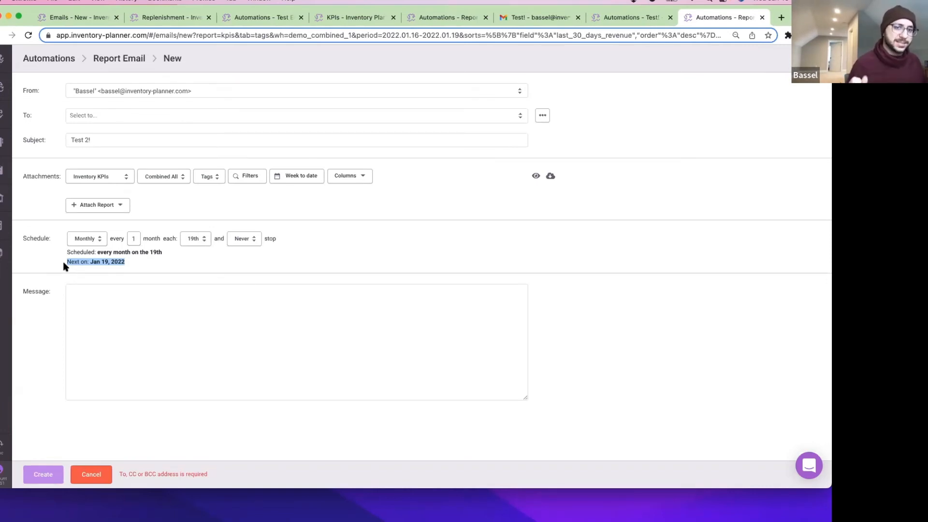
pyautogui.click(196, 240)
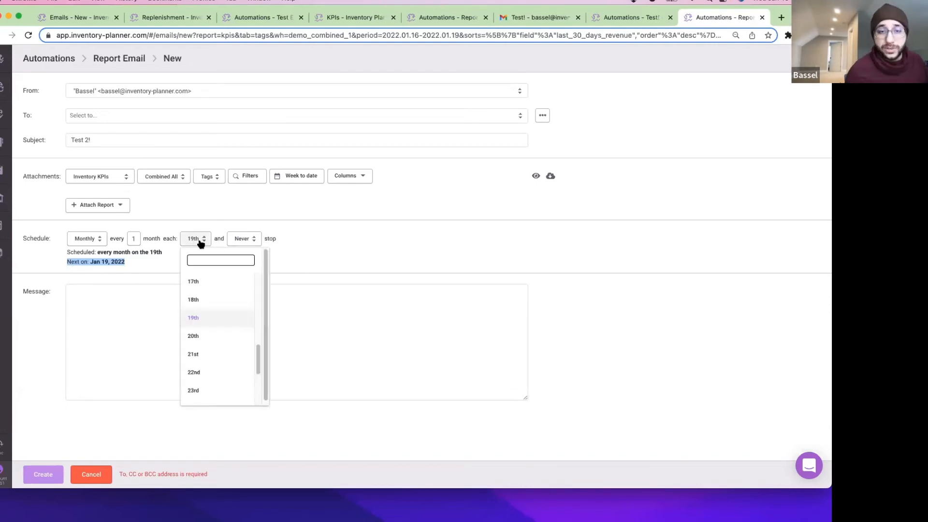
pyautogui.click(213, 338)
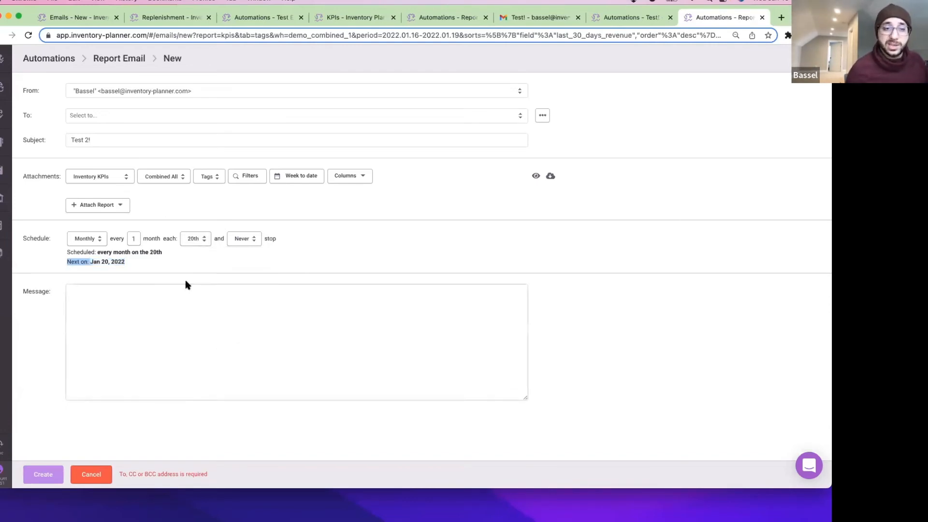
pyautogui.click(201, 238)
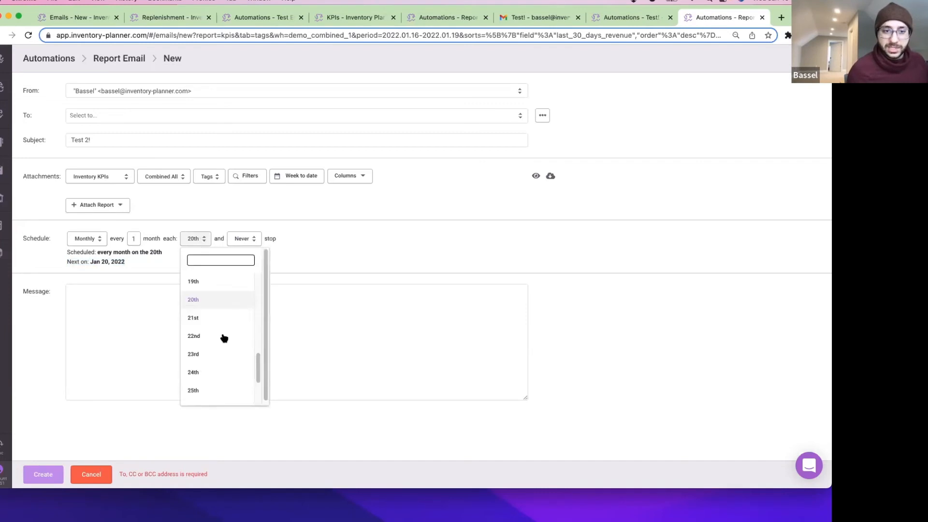
pyautogui.click(220, 336)
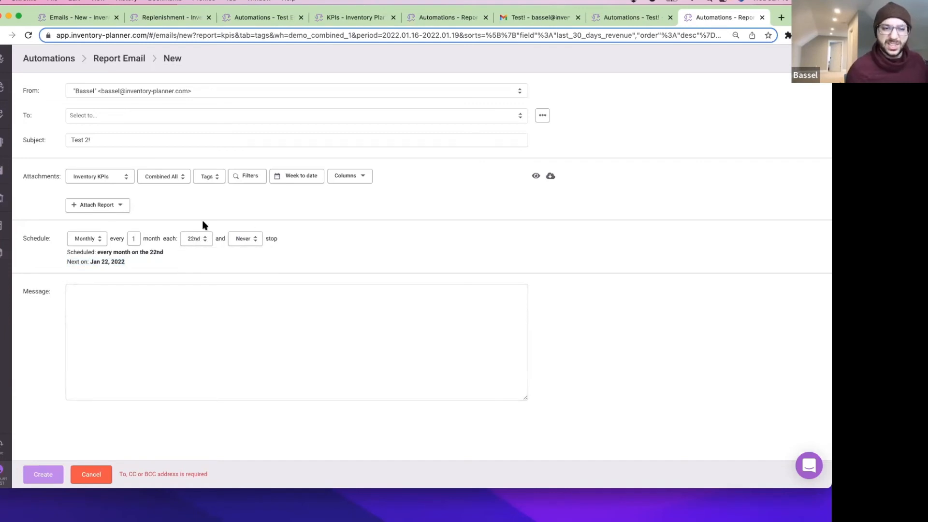
# Write the email message 'Testing testing!!!'.
pyautogui.click(188, 331)
pyautogui.write('Testing testing!!!')
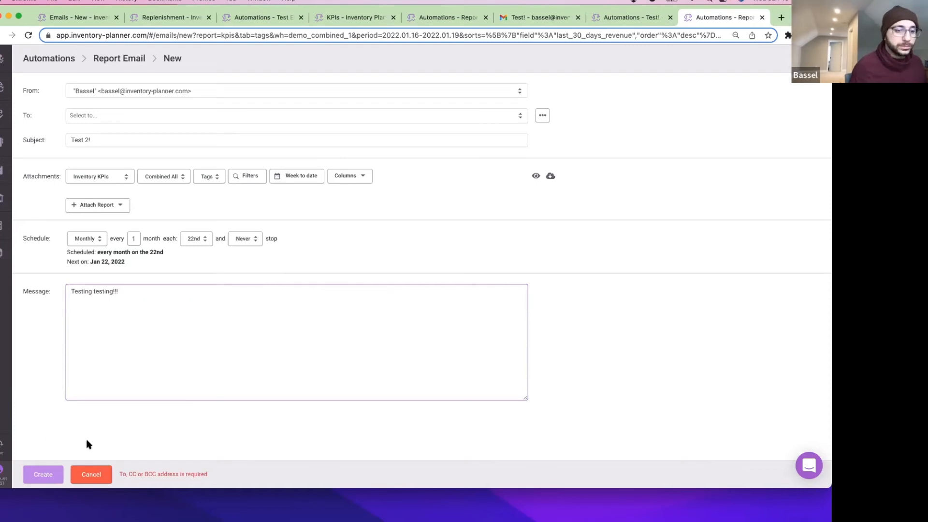
pyautogui.click(115, 117)
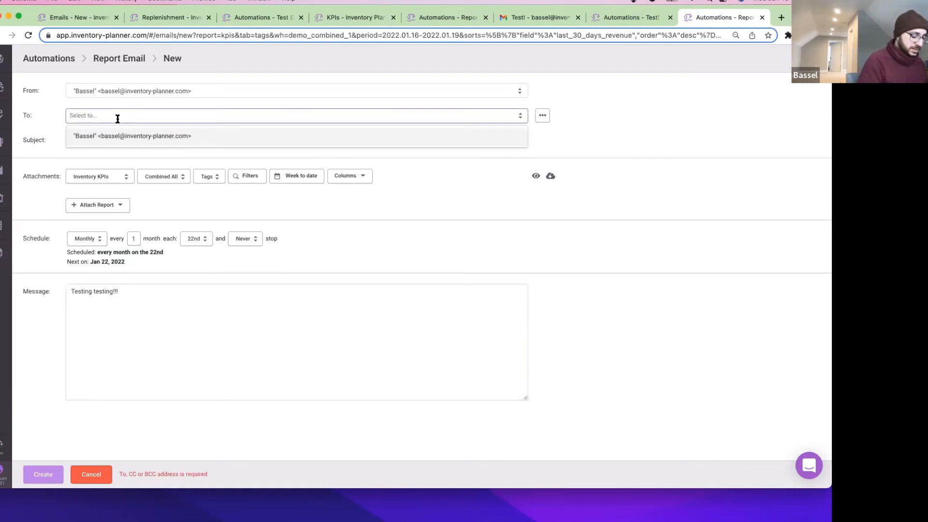
# Add the only listed address as recipient and create the Test 2! automation.
pyautogui.click(120, 138)
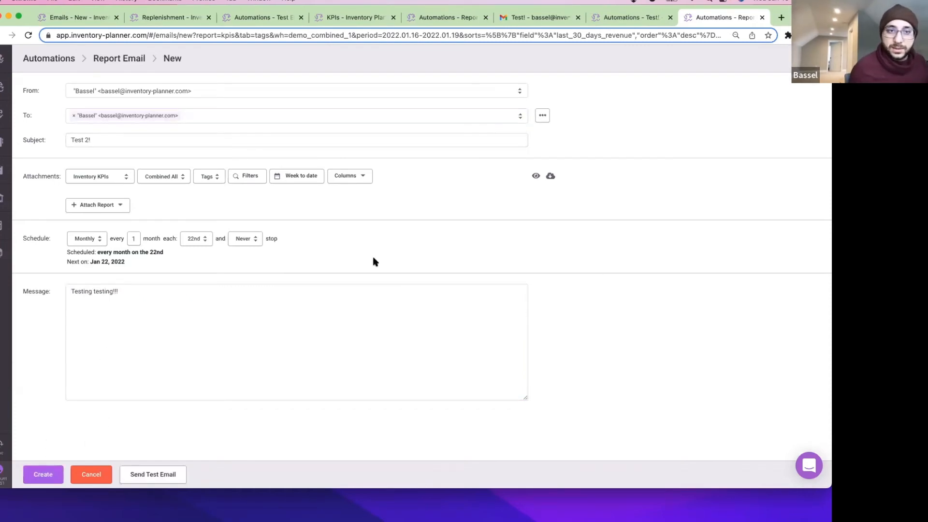
pyautogui.click(43, 475)
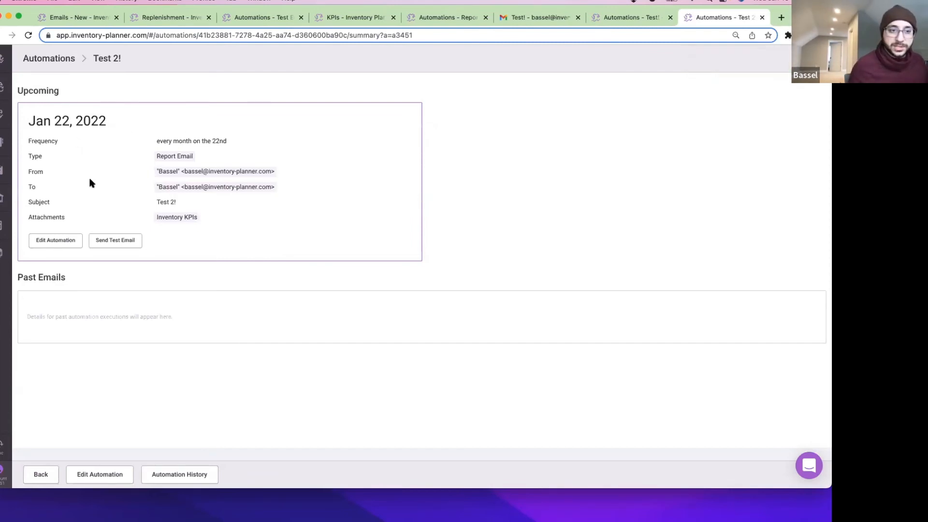
pyautogui.click(55, 240)
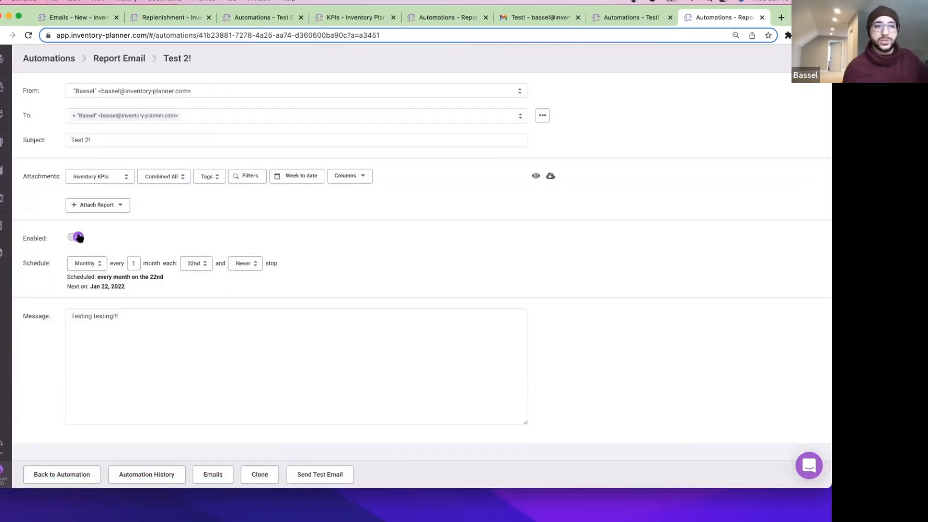
pyautogui.click(71, 476)
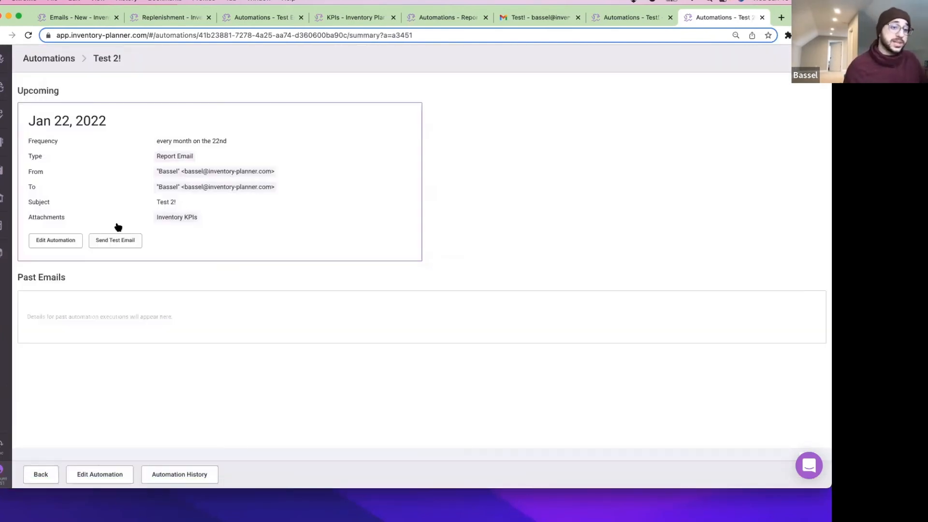
# Re-save Test 2! still enabled after toggling Enabled off and back on.
pyautogui.click(62, 244)
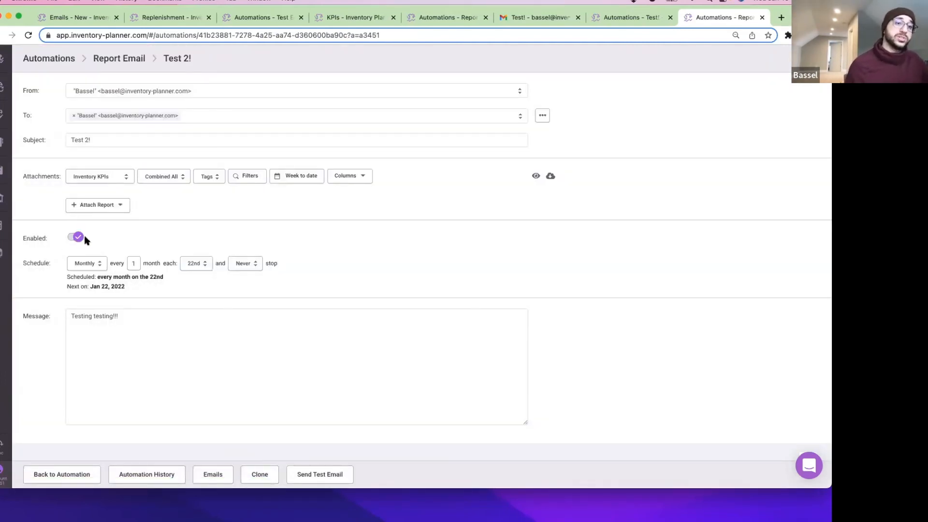
pyautogui.click(78, 238)
pyautogui.click(78, 238)
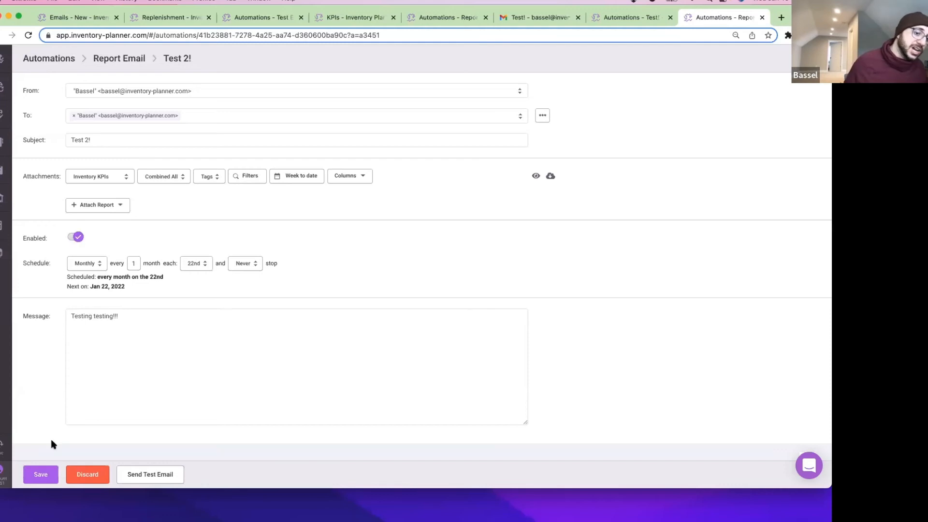
pyautogui.click(41, 478)
pyautogui.click(4, 473)
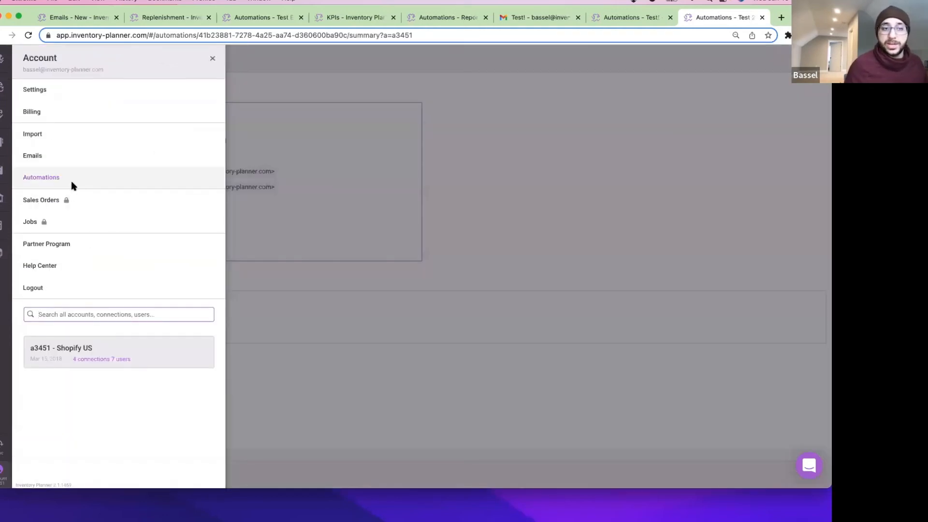
# From the Automations list, try select-all and Bulk Actions, then open Test 2! for editing.
pyautogui.click(72, 177)
pyautogui.click(26, 80)
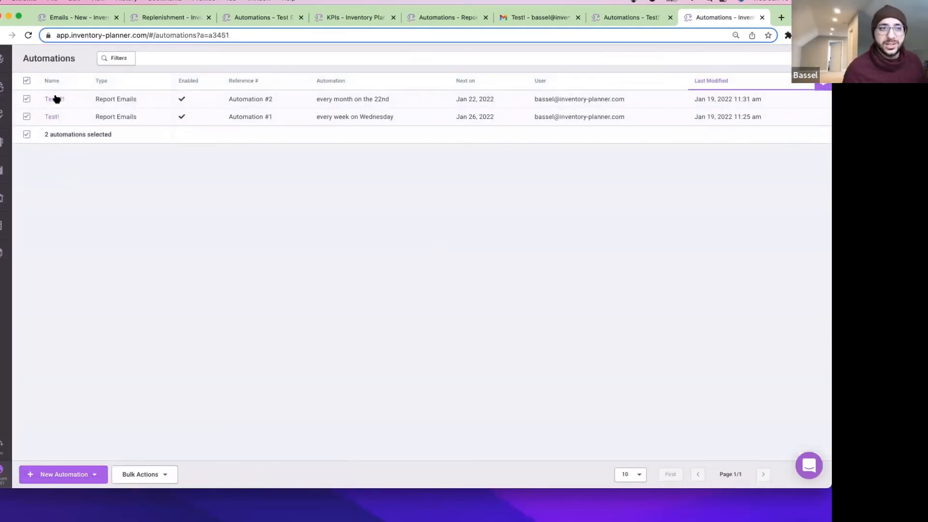
pyautogui.click(160, 474)
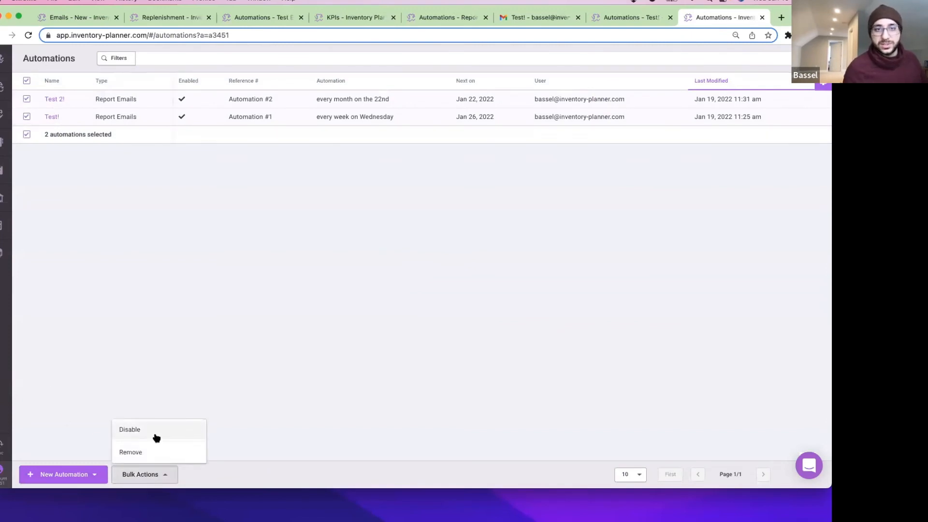
pyautogui.click(281, 283)
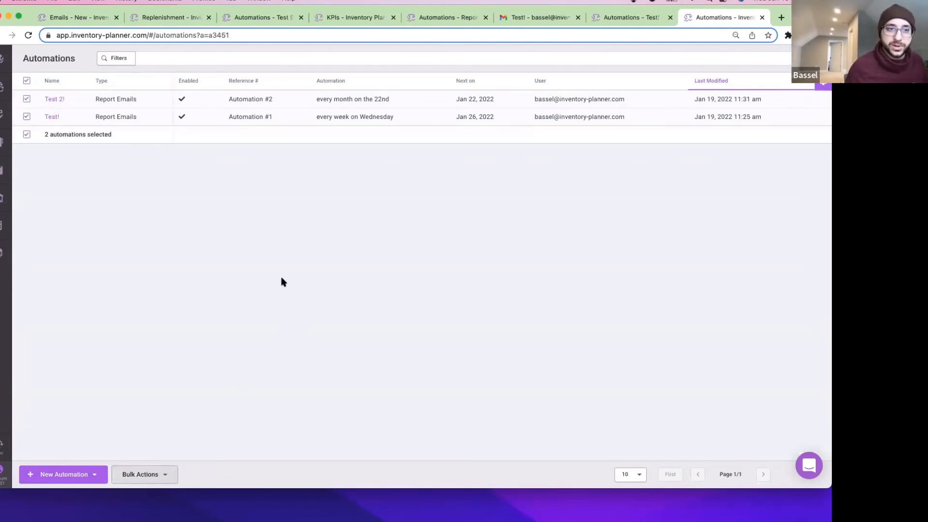
pyautogui.click(27, 80)
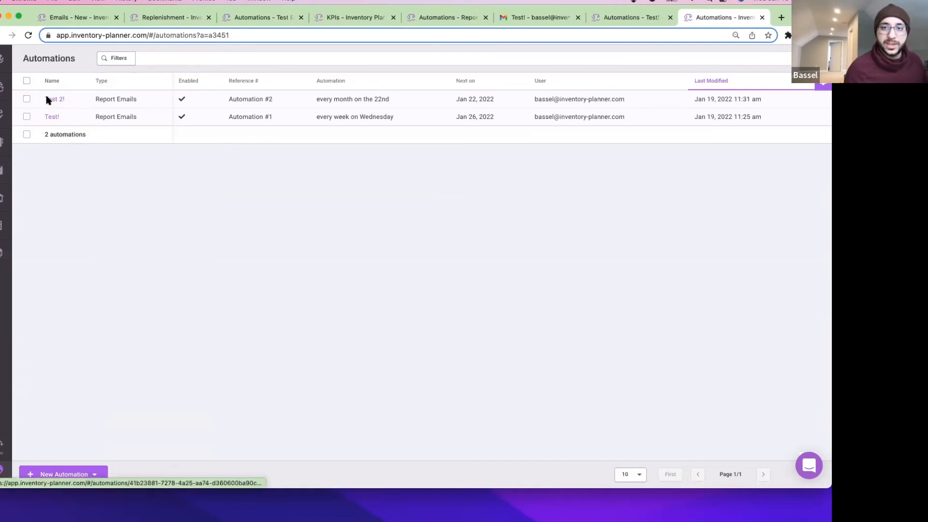
pyautogui.click(50, 99)
pyautogui.click(56, 241)
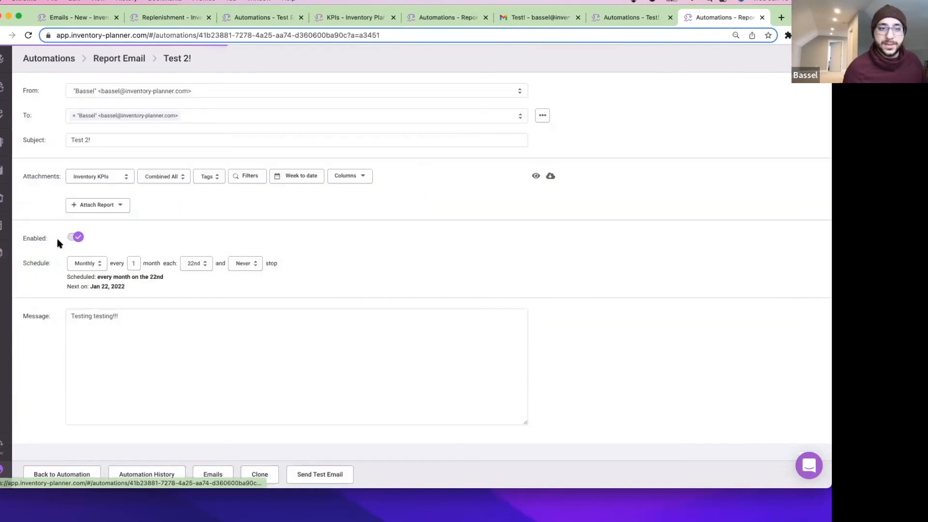
pyautogui.click(207, 267)
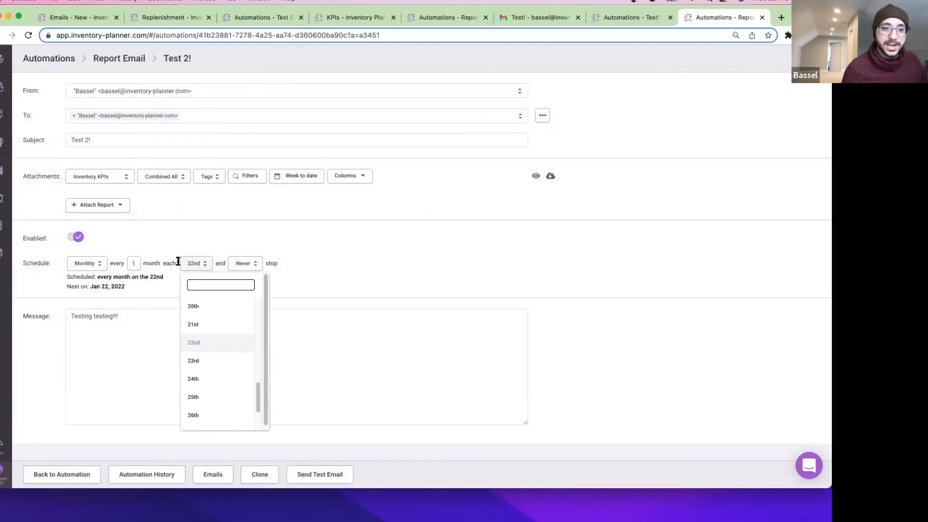
# Change Test 2!'s monthly send day to the 19th and save it.
pyautogui.scroll(1, 212, 316)
pyautogui.click(211, 308)
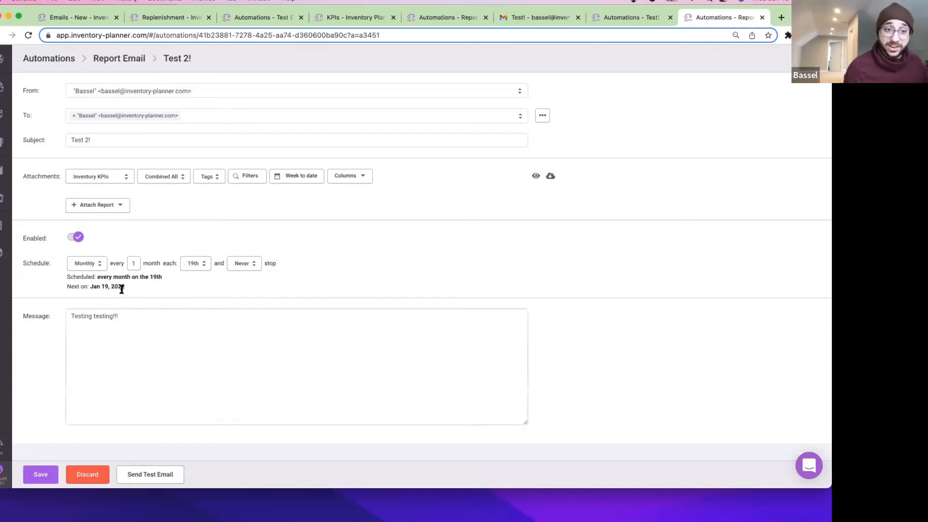
pyautogui.click(40, 476)
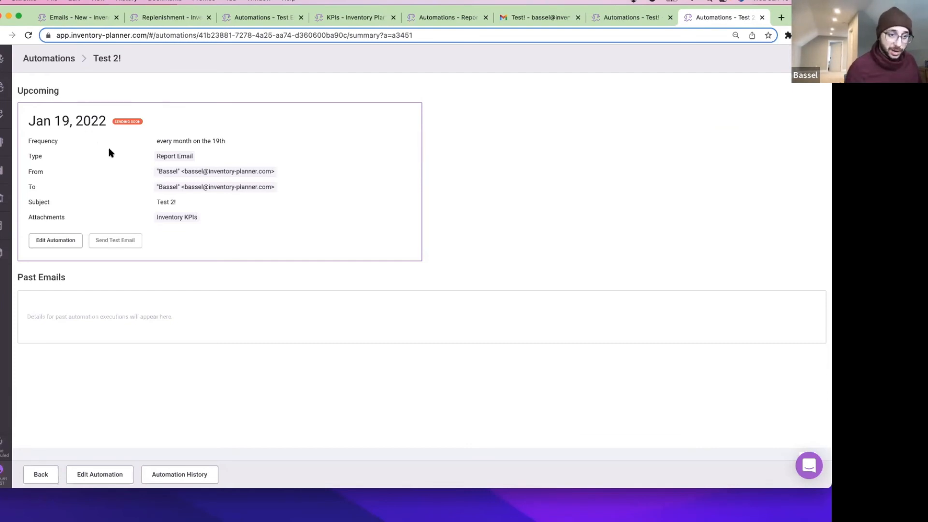
# Reload to confirm Test 2! sent on Jan 19 with next send Feb 19, then view its history.
pyautogui.press('super+r')
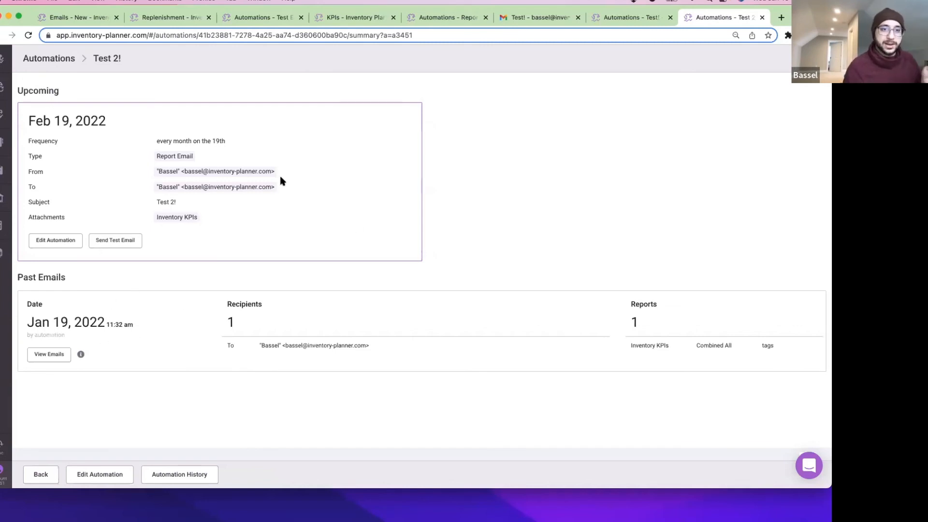
pyautogui.moveTo(109, 119); pyautogui.dragTo(35, 121)
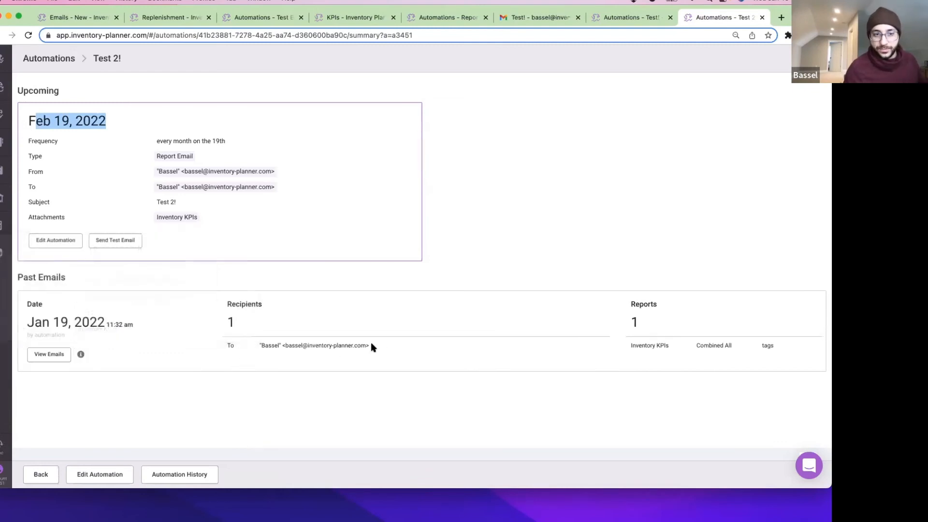
pyautogui.click(396, 340)
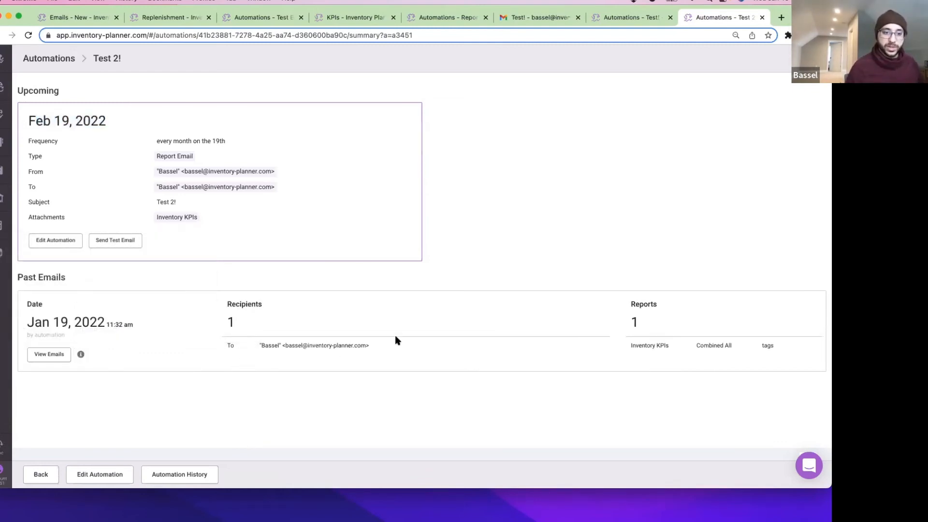
pyautogui.click(185, 475)
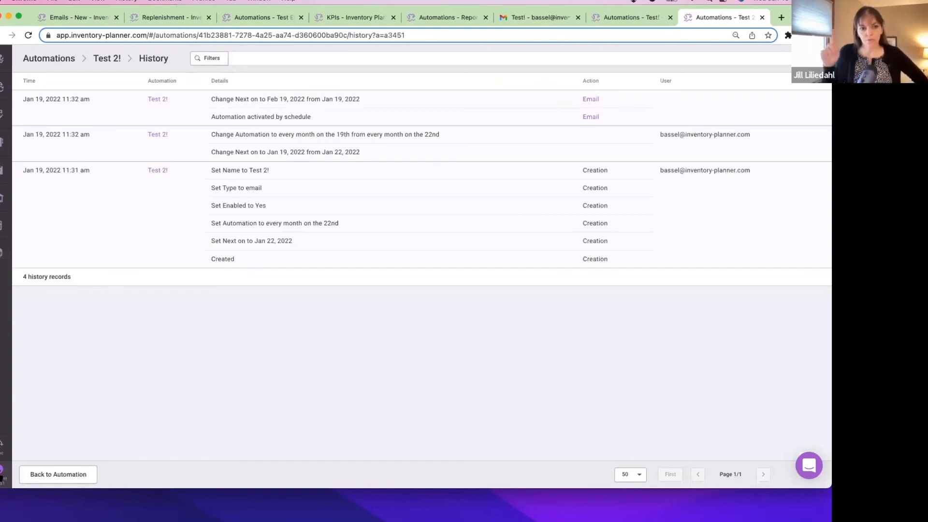
# Start a new report-email automation with three Replenishment report attachments.
pyautogui.click(2, 471)
pyautogui.click(119, 183)
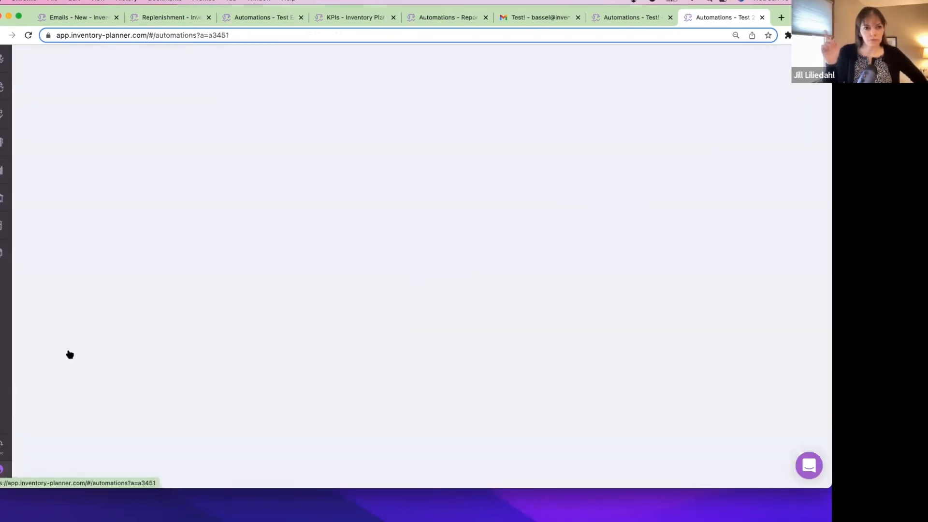
pyautogui.click(60, 476)
pyautogui.click(67, 453)
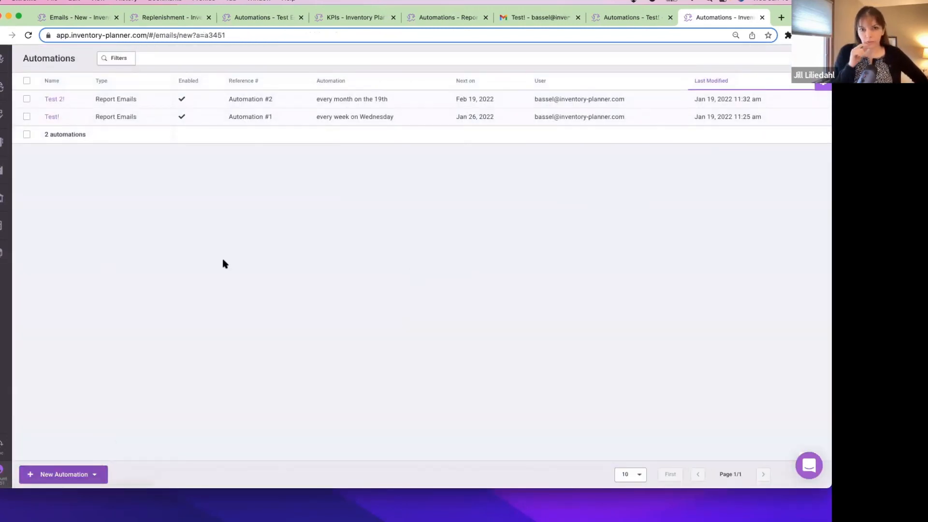
pyautogui.click(109, 205)
pyautogui.click(108, 226)
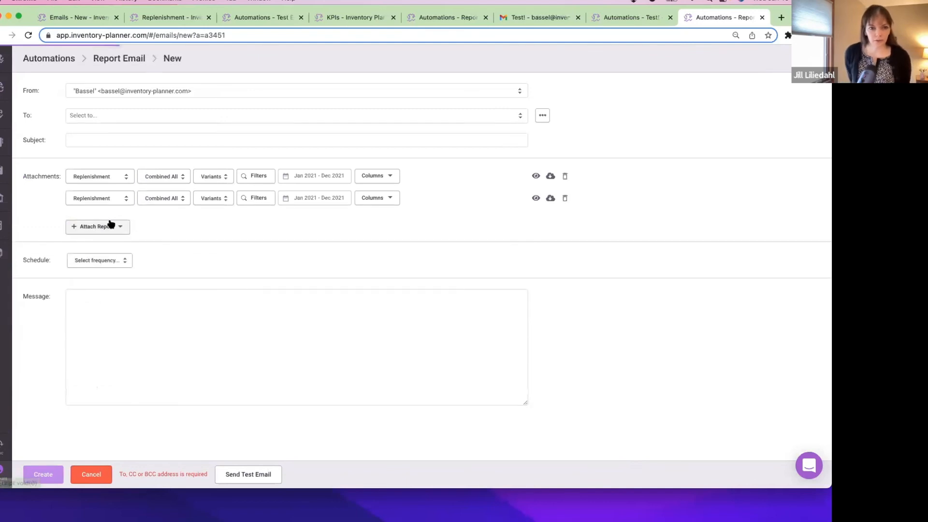
pyautogui.click(108, 228)
pyautogui.click(110, 248)
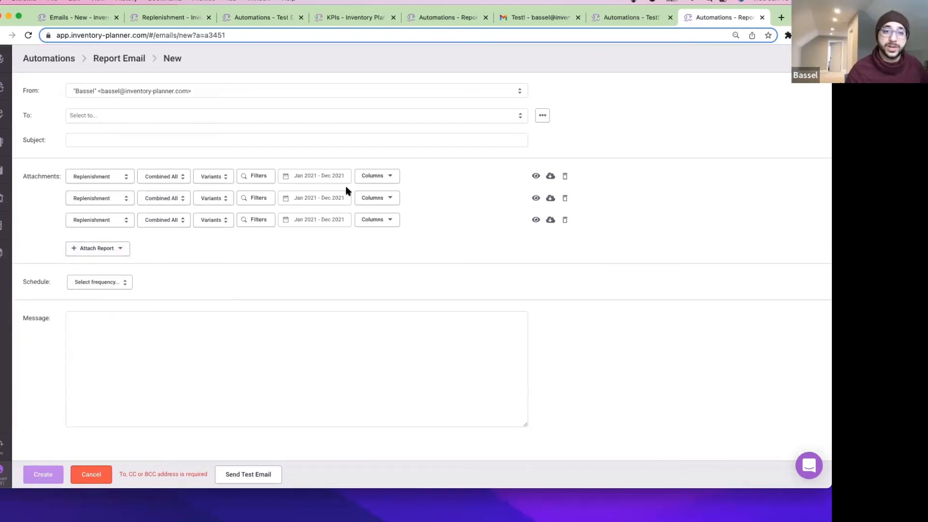
# Filter the first Replenishment attachment to vendor Supplier China and the second to Supplier US.
pyautogui.click(255, 182)
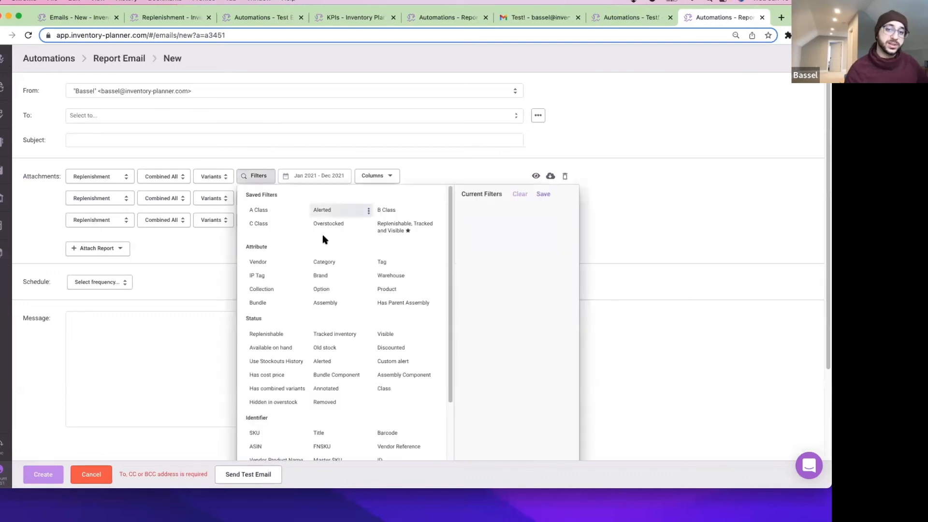
pyautogui.click(258, 262)
pyautogui.click(523, 191)
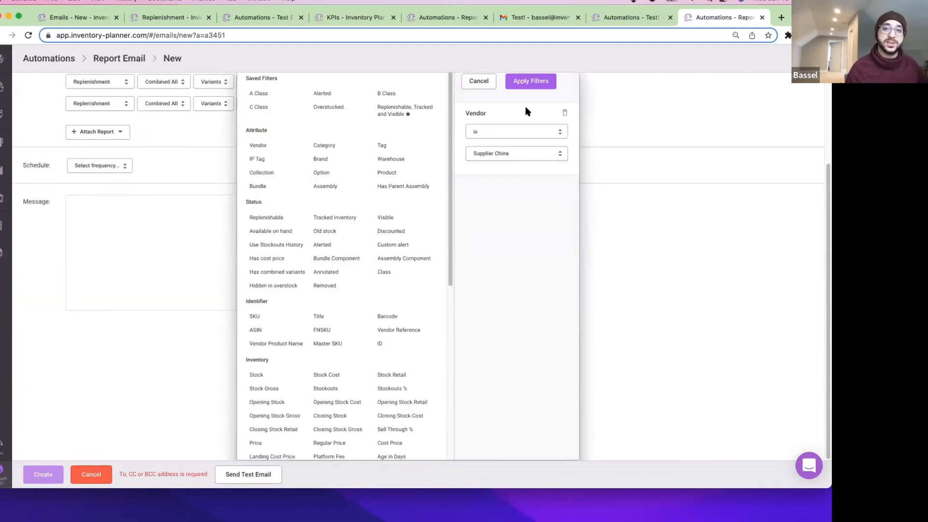
pyautogui.click(531, 81)
pyautogui.click(258, 200)
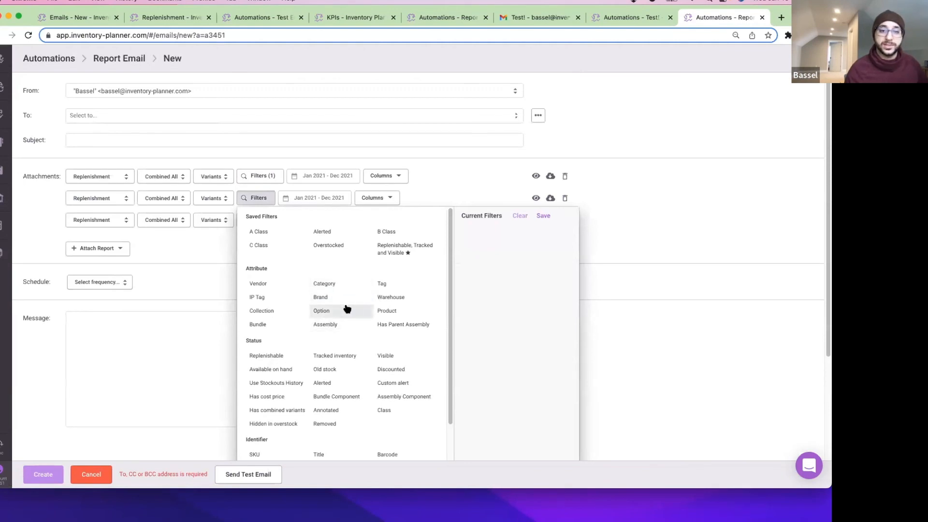
pyautogui.click(258, 284)
pyautogui.click(508, 209)
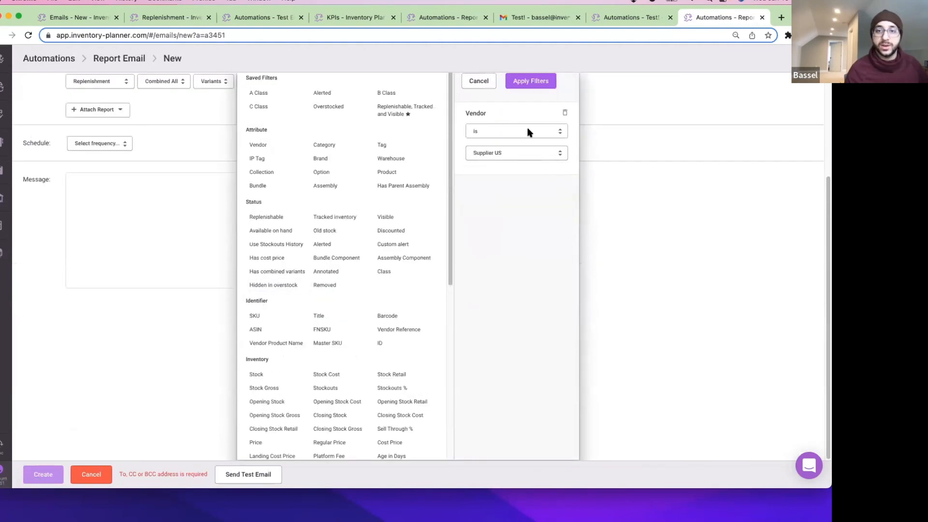
pyautogui.click(531, 81)
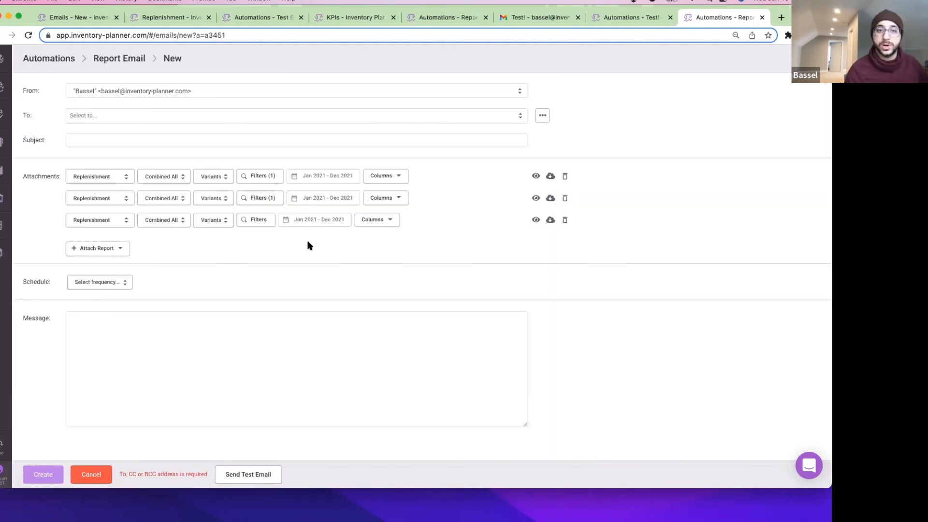
# Remove the third Replenishment attachment and review the remaining vendor filters.
pyautogui.click(564, 220)
pyautogui.click(250, 198)
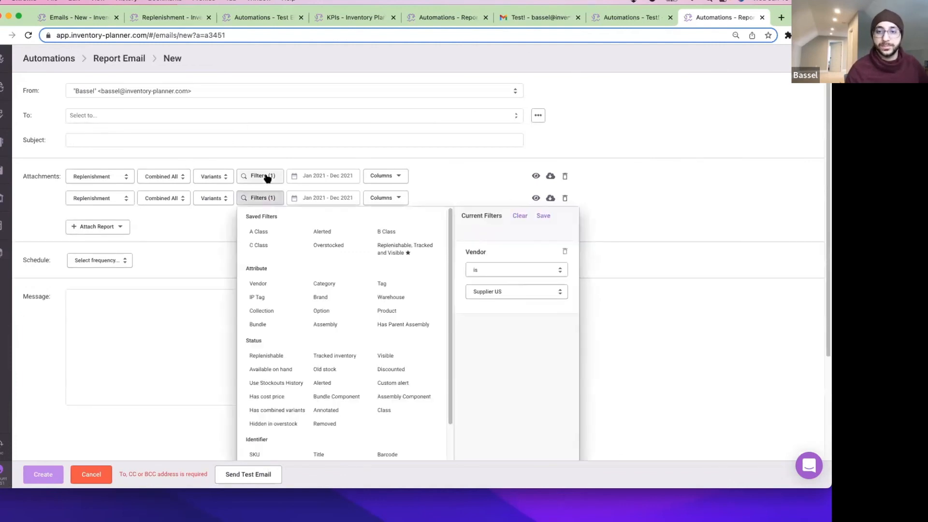
pyautogui.click(263, 176)
pyautogui.click(451, 169)
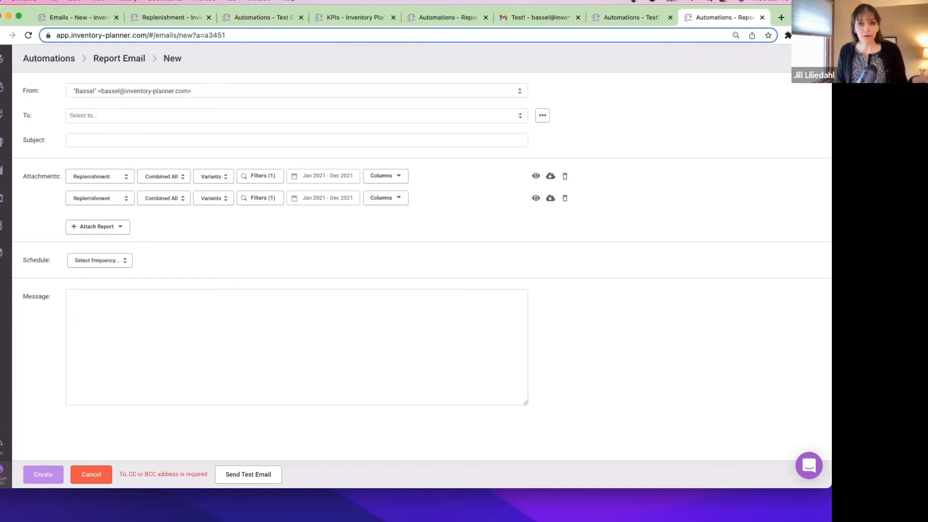
pyautogui.click(2, 446)
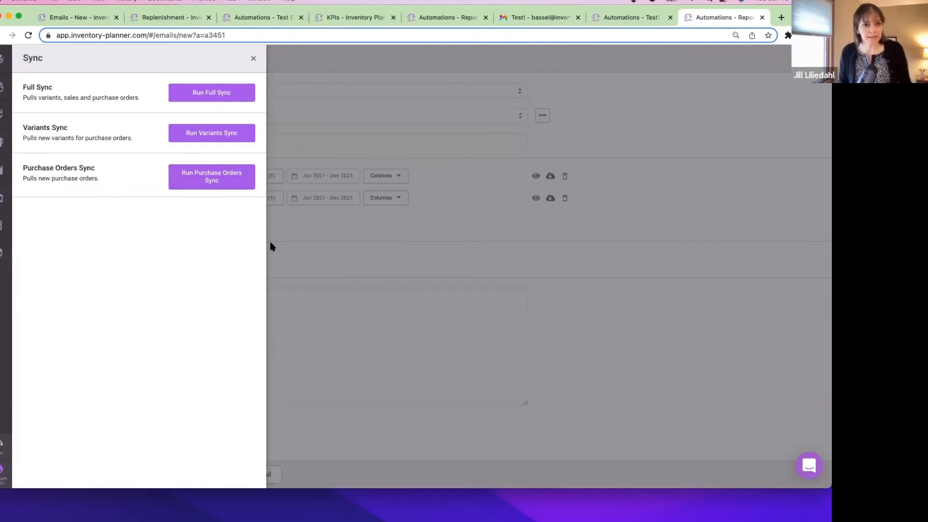
pyautogui.click(297, 273)
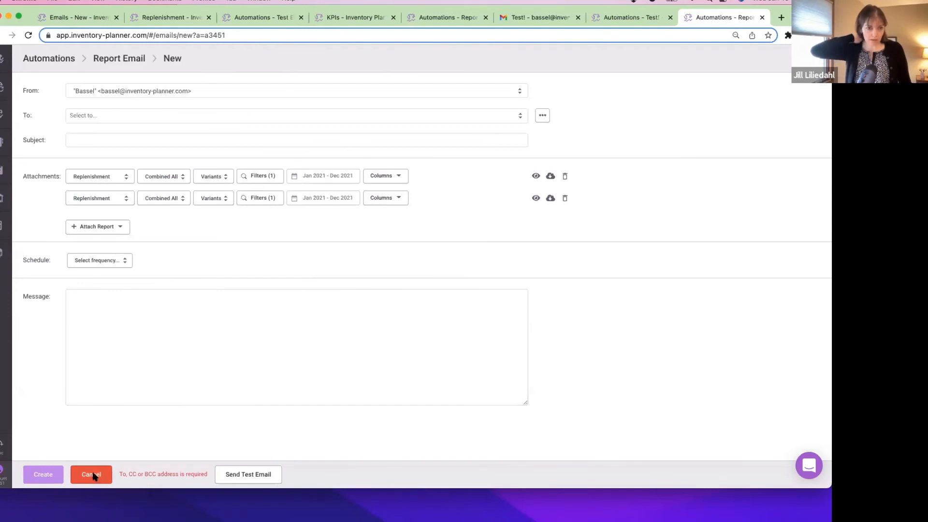
pyautogui.click(6, 453)
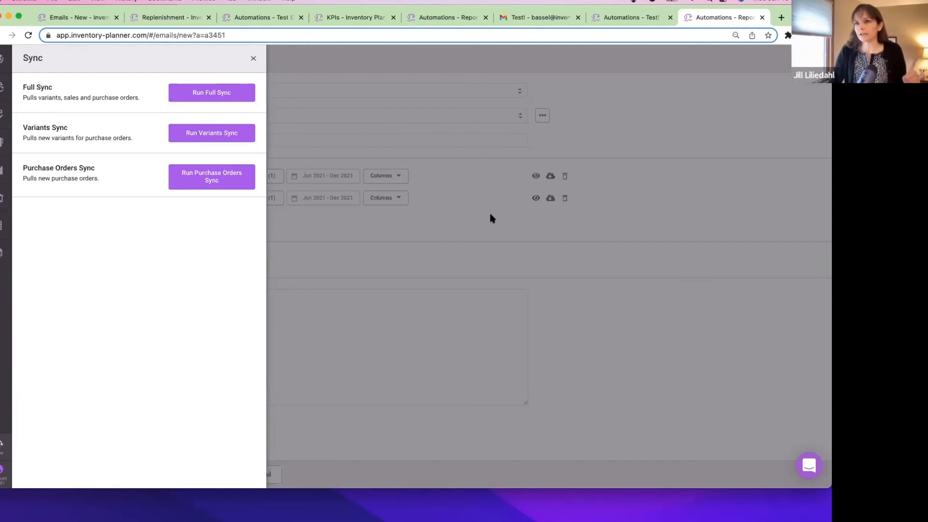
pyautogui.click(437, 276)
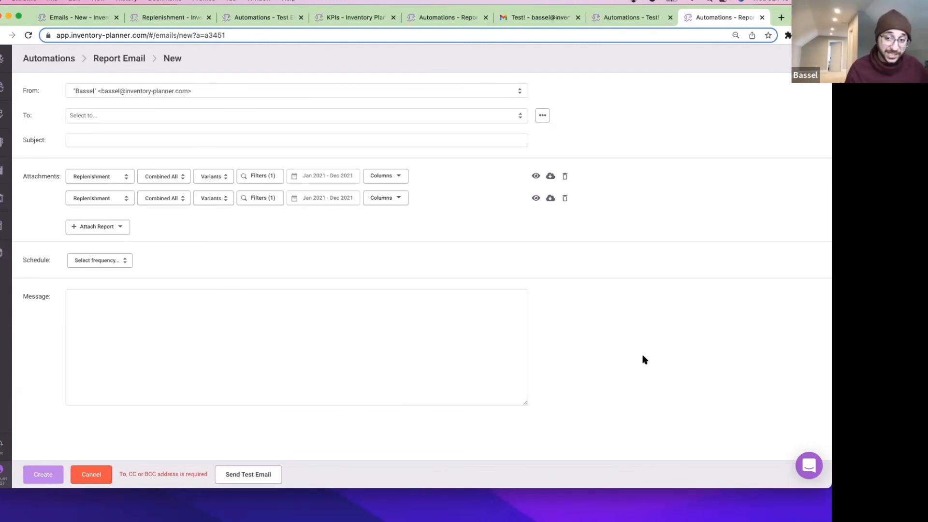
pyautogui.click(809, 465)
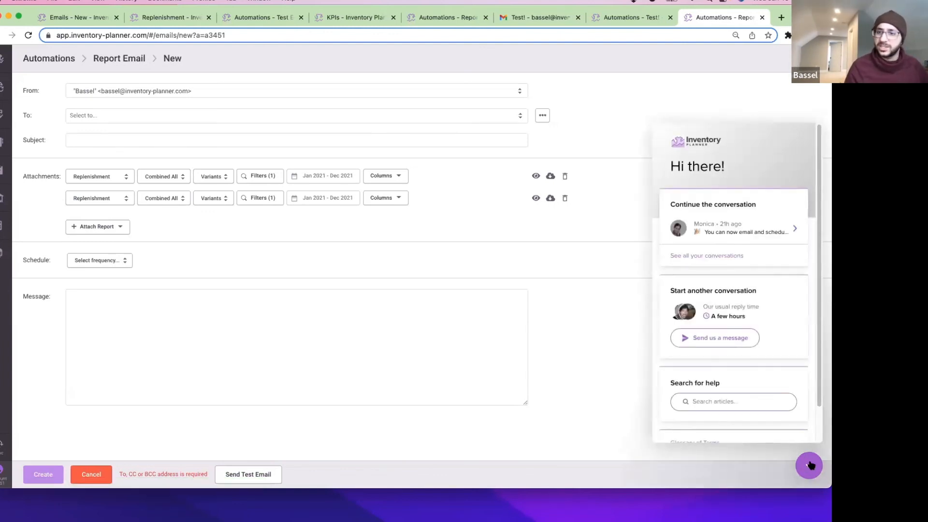
pyautogui.click(713, 402)
pyautogui.write('schedule')
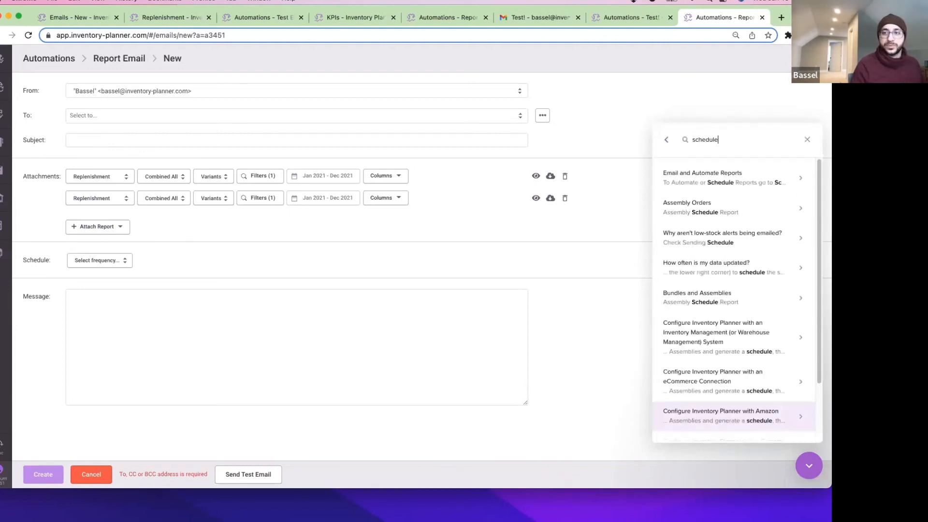
pyautogui.click(681, 172)
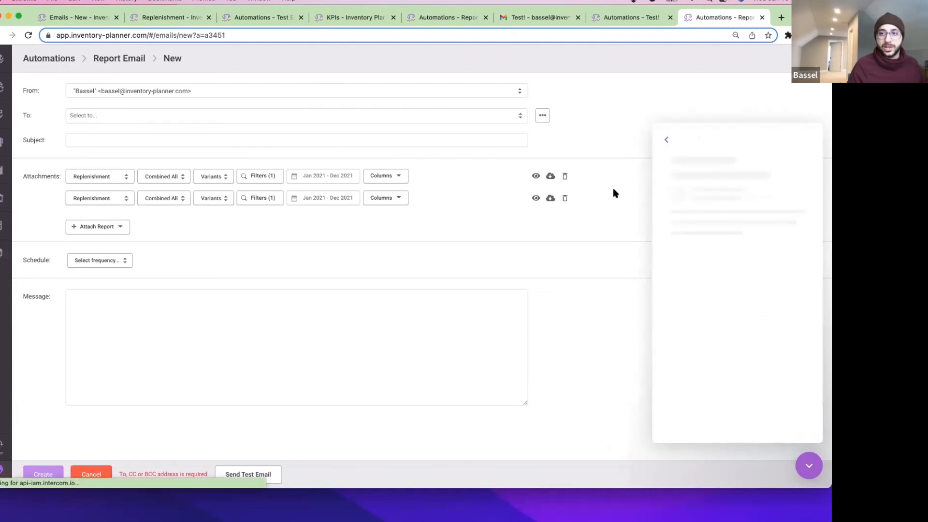
pyautogui.scroll(-5, 730, 283)
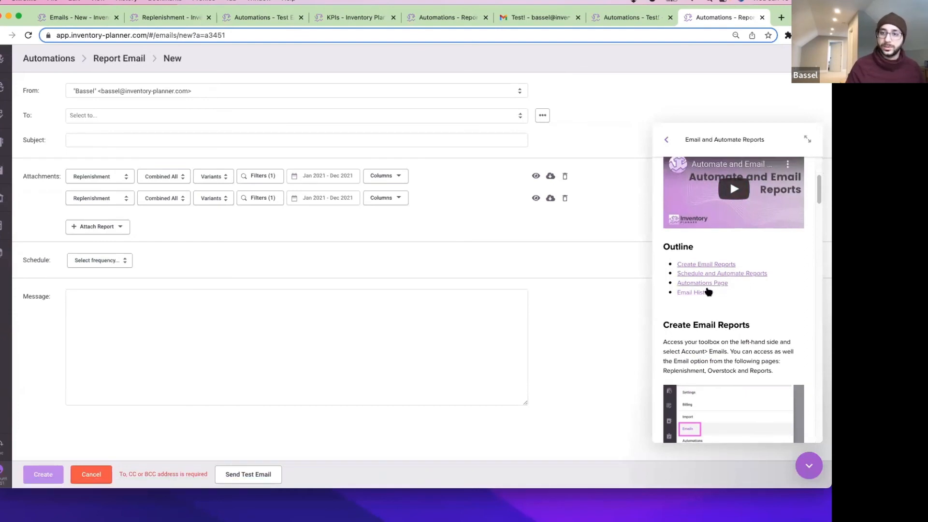
pyautogui.scroll(5, 706, 290)
pyautogui.click(666, 141)
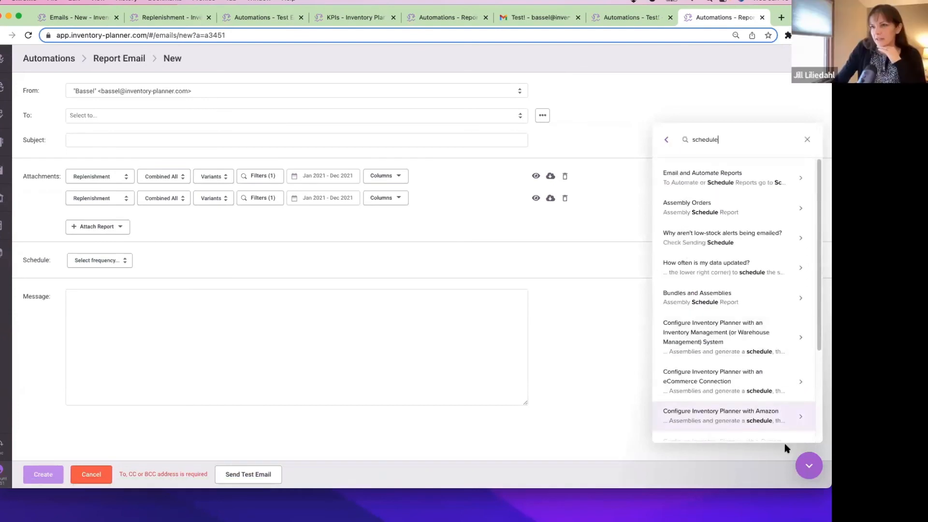
pyautogui.click(809, 465)
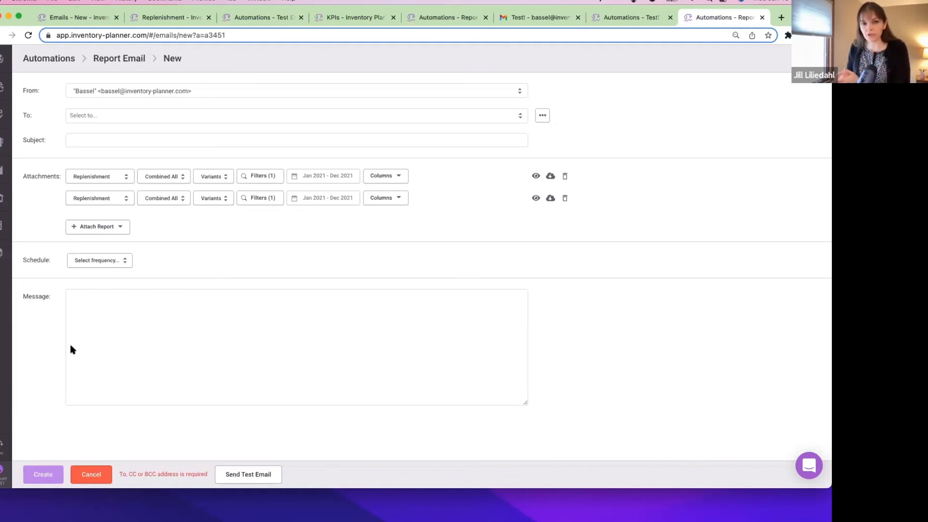
# Attach an Inventory KPIs report and remove the extra Replenishment attachments.
pyautogui.click(566, 199)
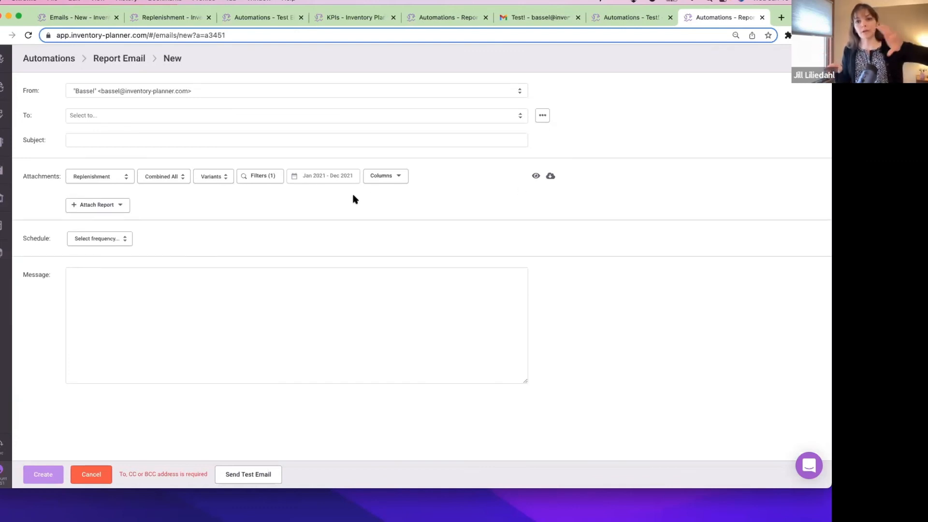
pyautogui.click(118, 205)
pyautogui.click(112, 244)
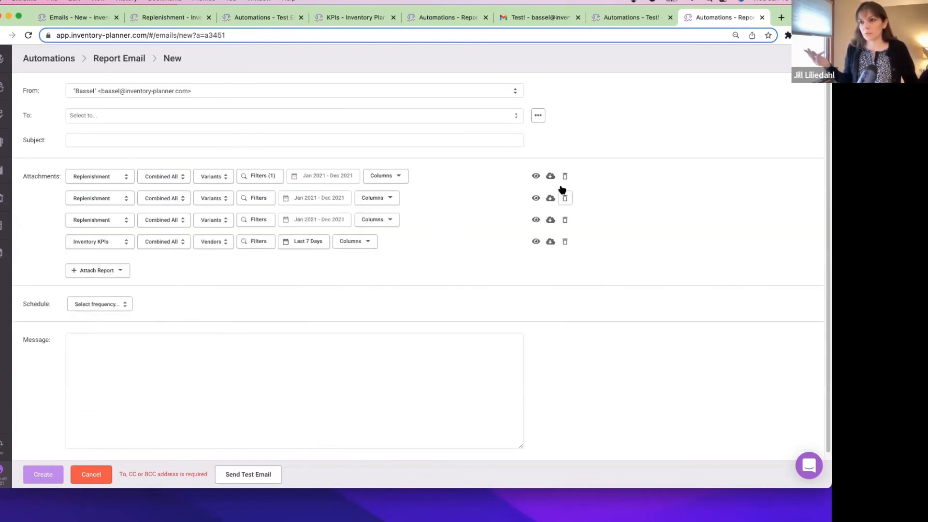
pyautogui.click(564, 195)
pyautogui.click(564, 196)
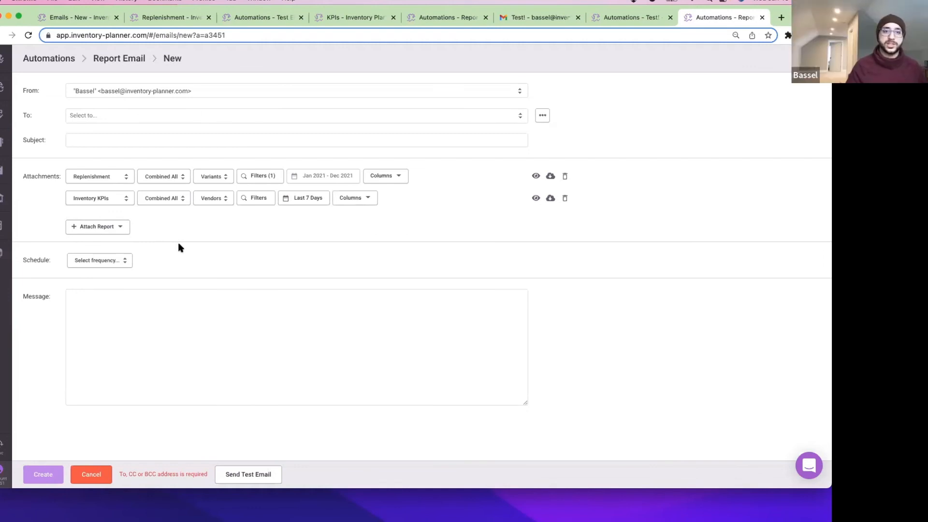
# Set the KPIs attachment period to Yesterday and schedule the email monthly on the 19th.
pyautogui.click(316, 198)
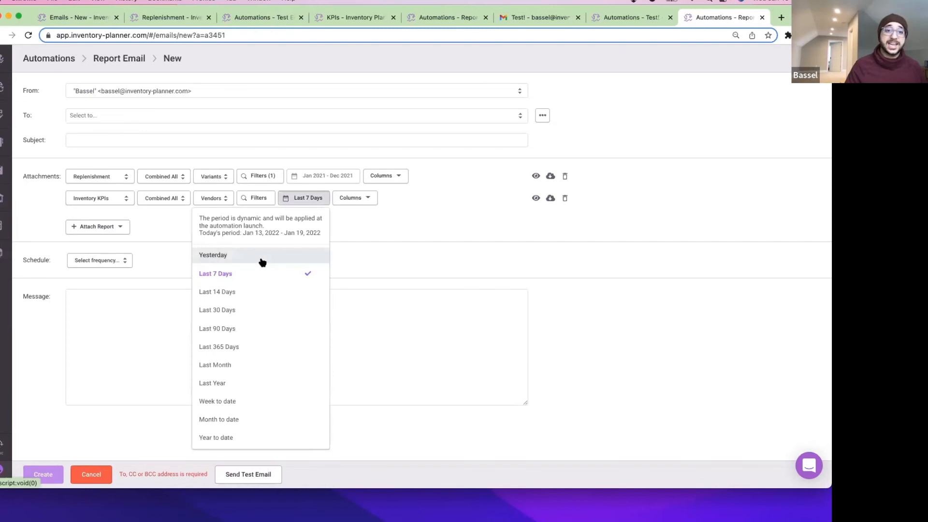
pyautogui.click(262, 258)
pyautogui.click(103, 260)
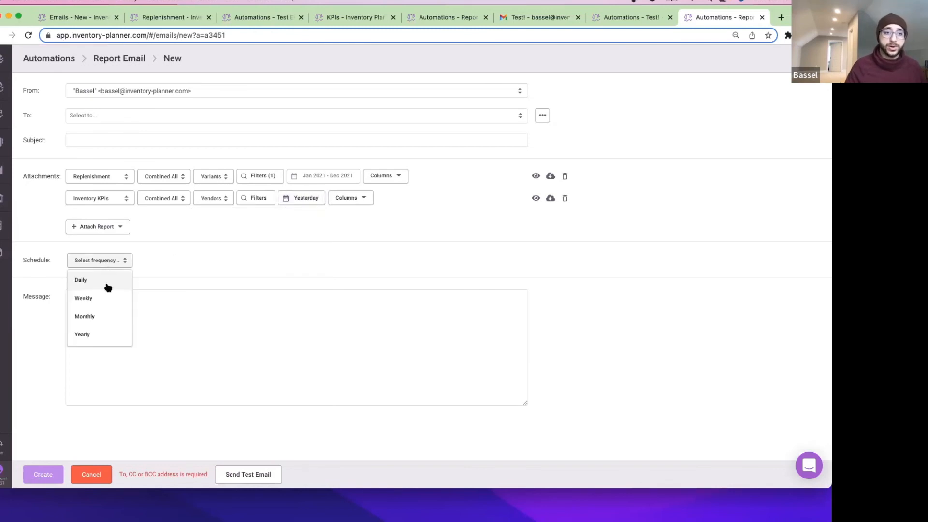
pyautogui.click(102, 315)
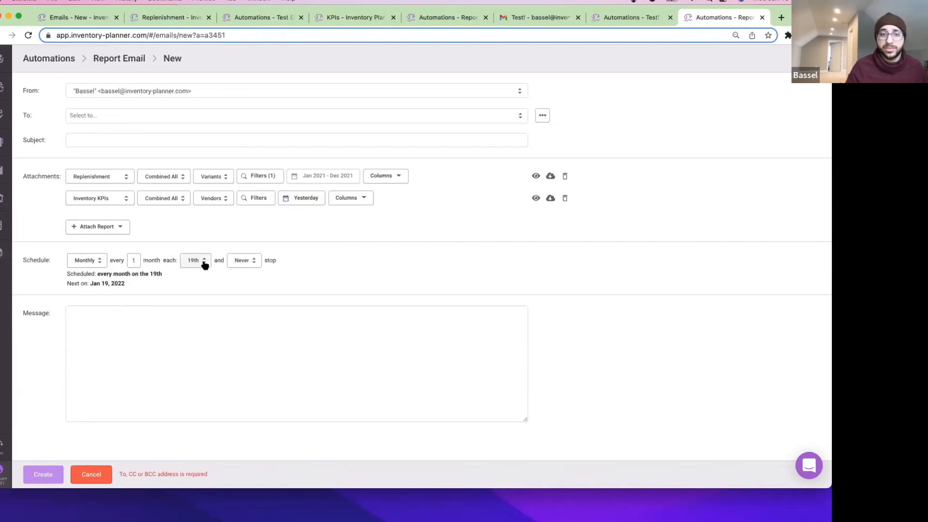
pyautogui.click(204, 263)
pyautogui.scroll(5, 222, 311)
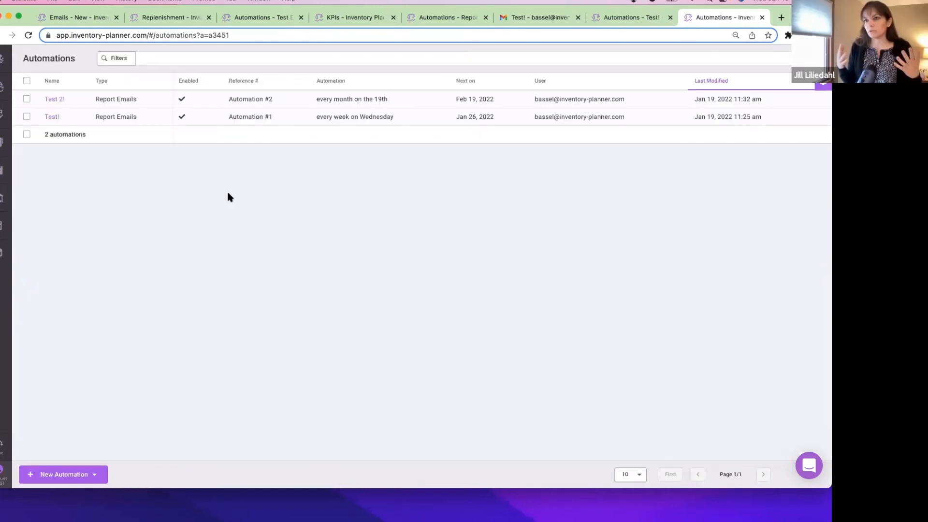